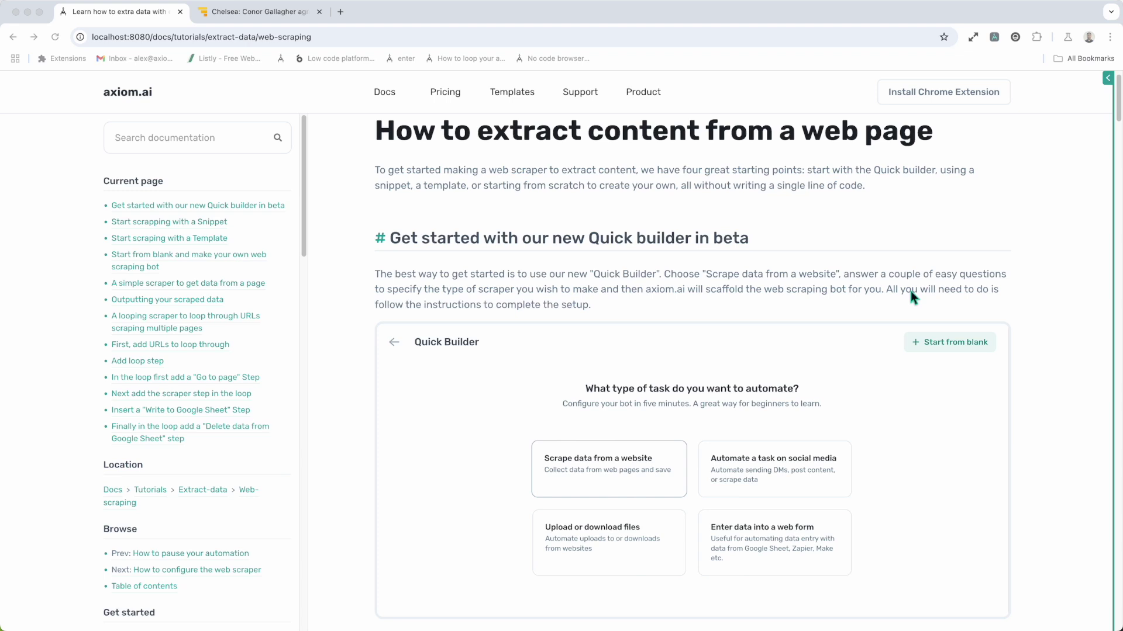
# Step: Start a new automation with the Quick builder and choose the task of scraping data from a website
pyautogui.click(1011, 130)
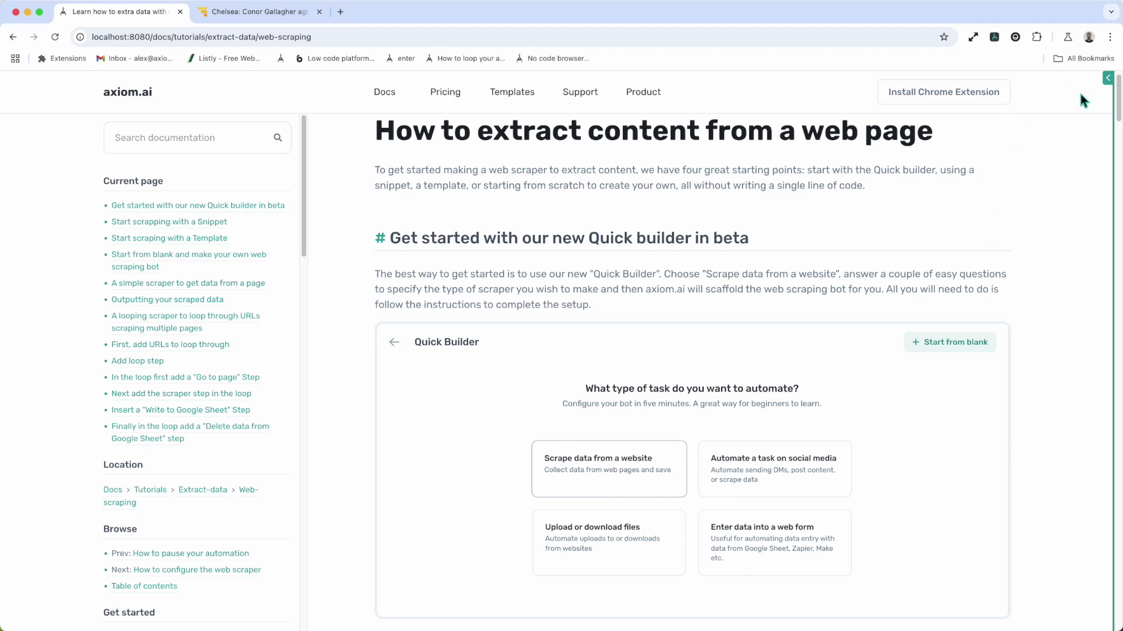
pyautogui.click(1104, 85)
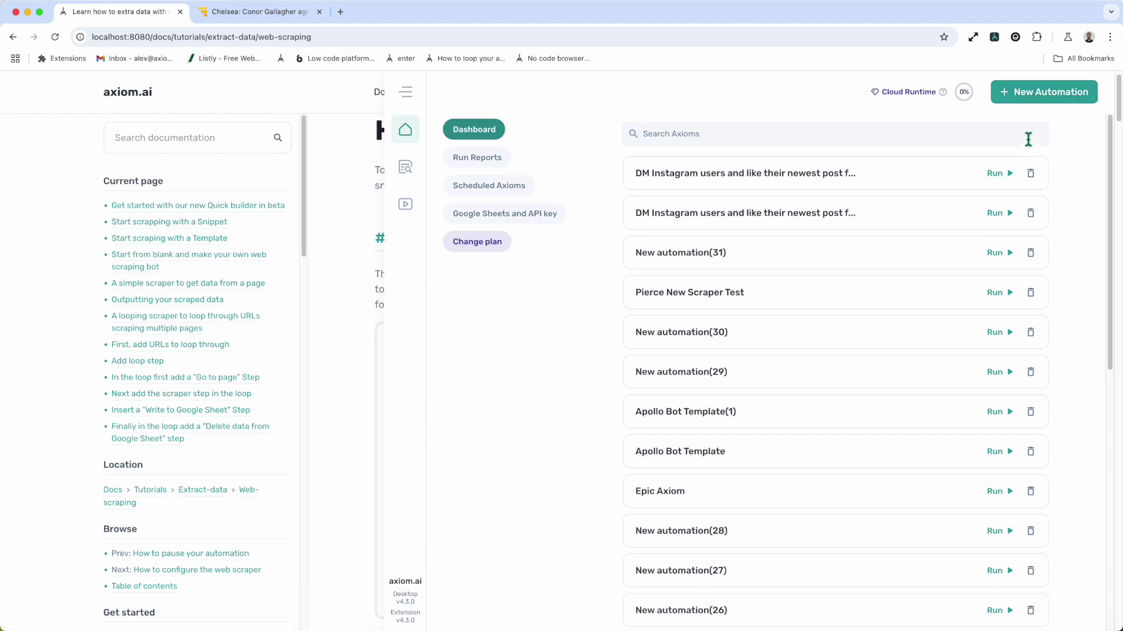
pyautogui.click(1034, 95)
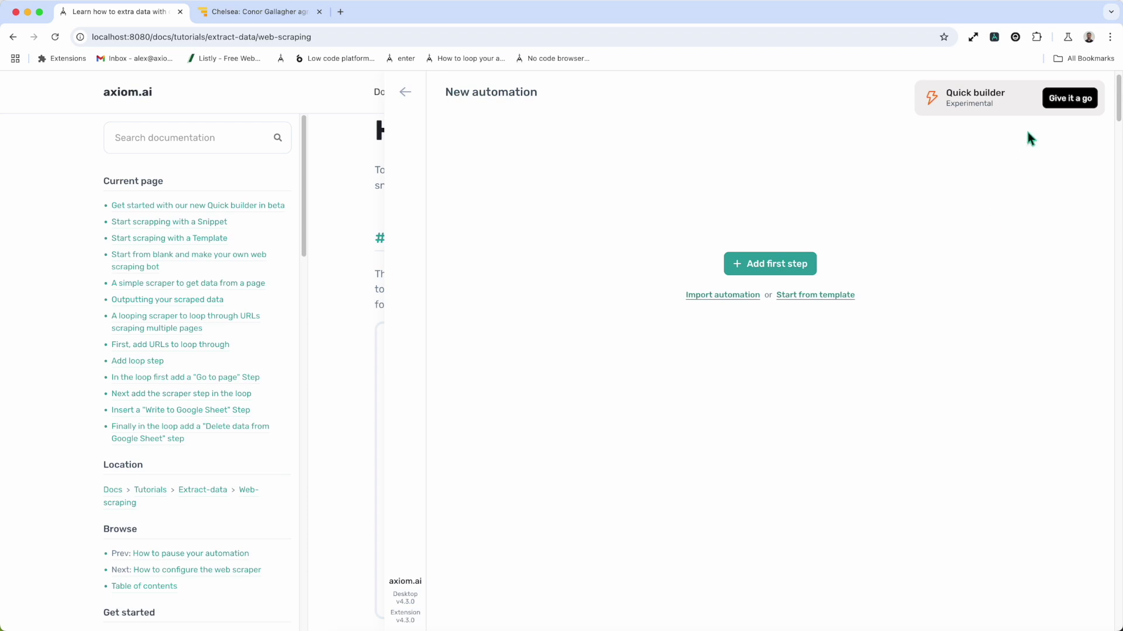
pyautogui.click(1065, 111)
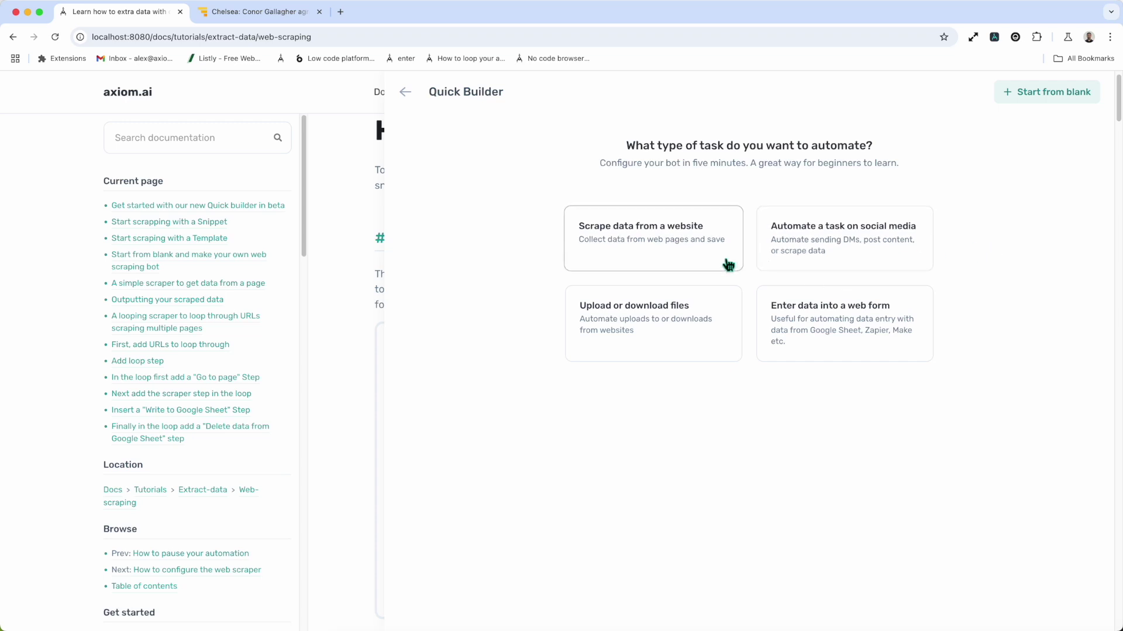
pyautogui.click(728, 264)
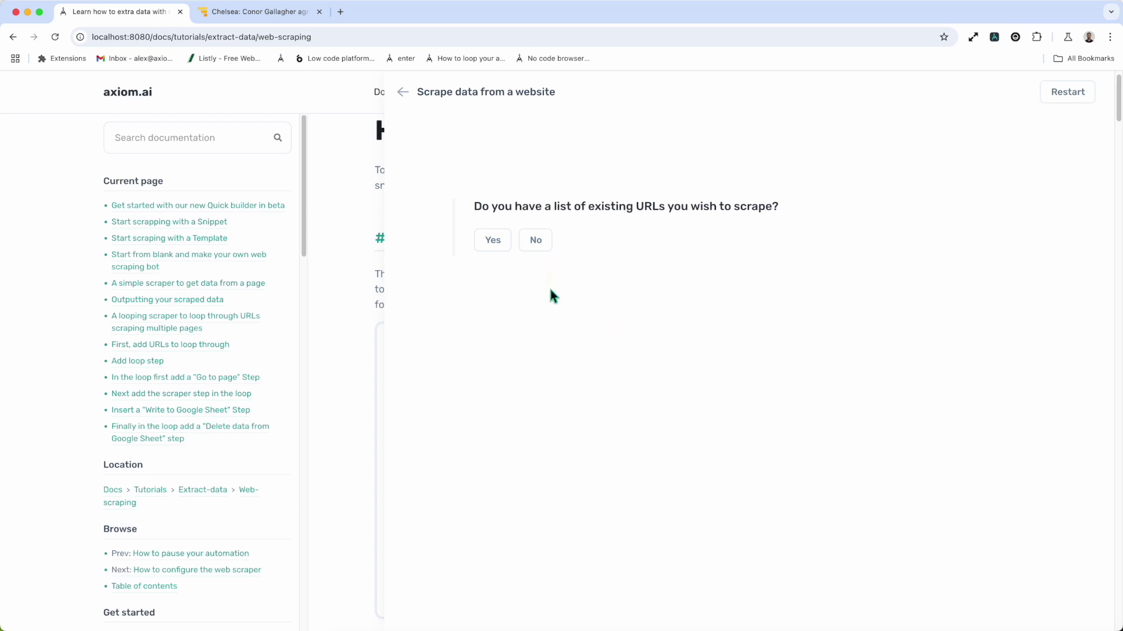
# Step: Scaffold the bot to scrape an existing list of URLs from a Sheet and output the data to a Google Sheet
pyautogui.click(510, 252)
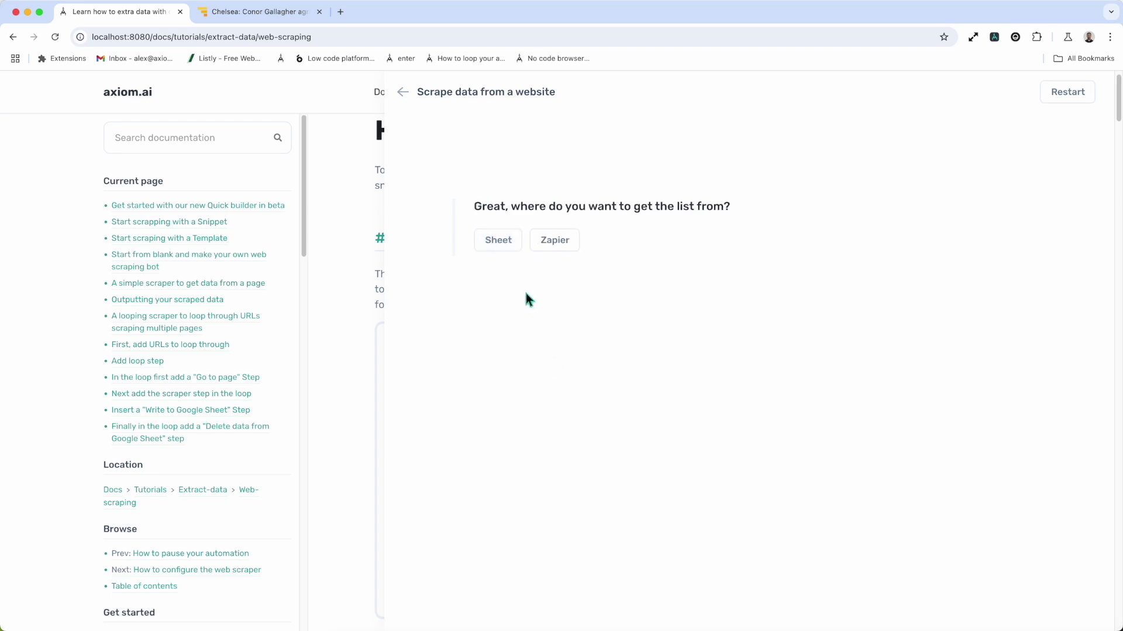
pyautogui.click(500, 254)
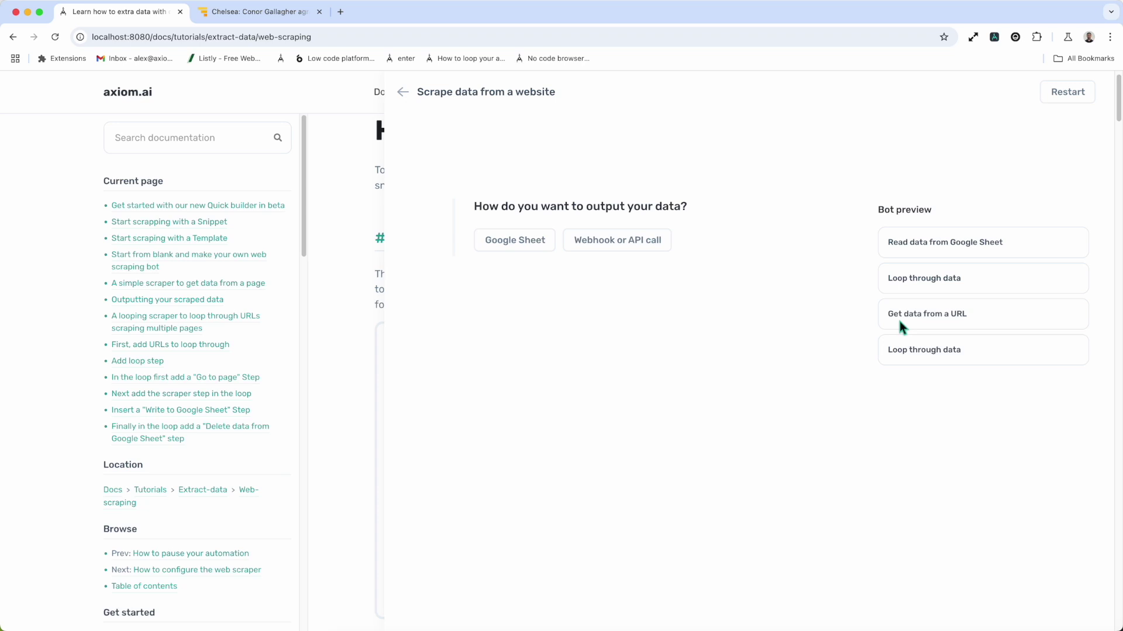
pyautogui.click(533, 244)
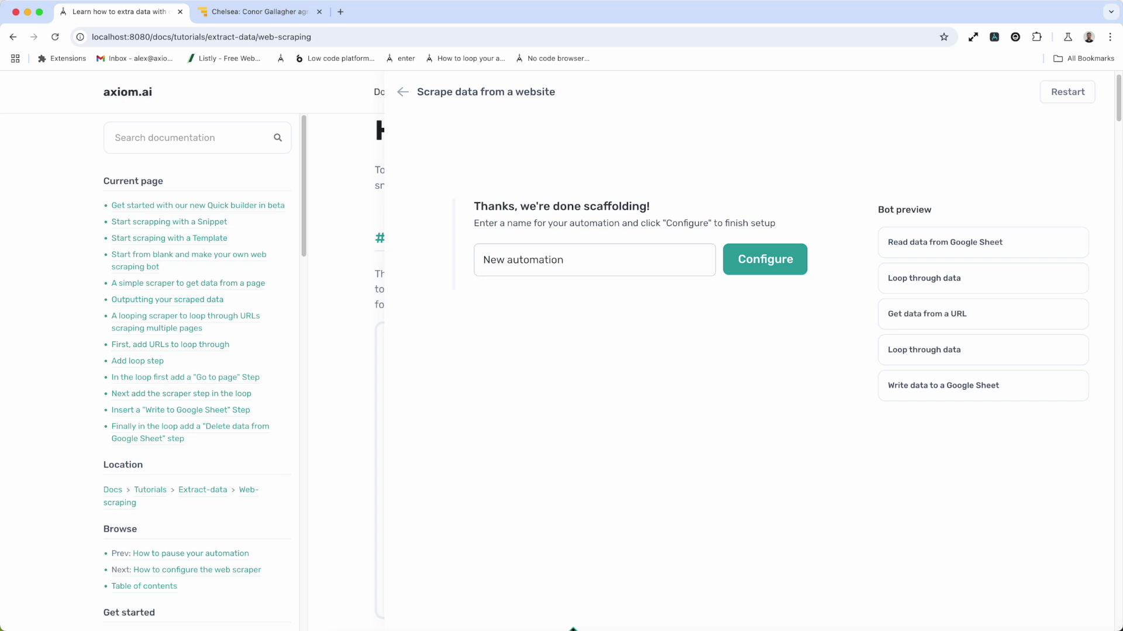
# Step: Name the automation "Web scraper", proceed to its configuration and skip the guided setup
pyautogui.tripleClick(524, 264)
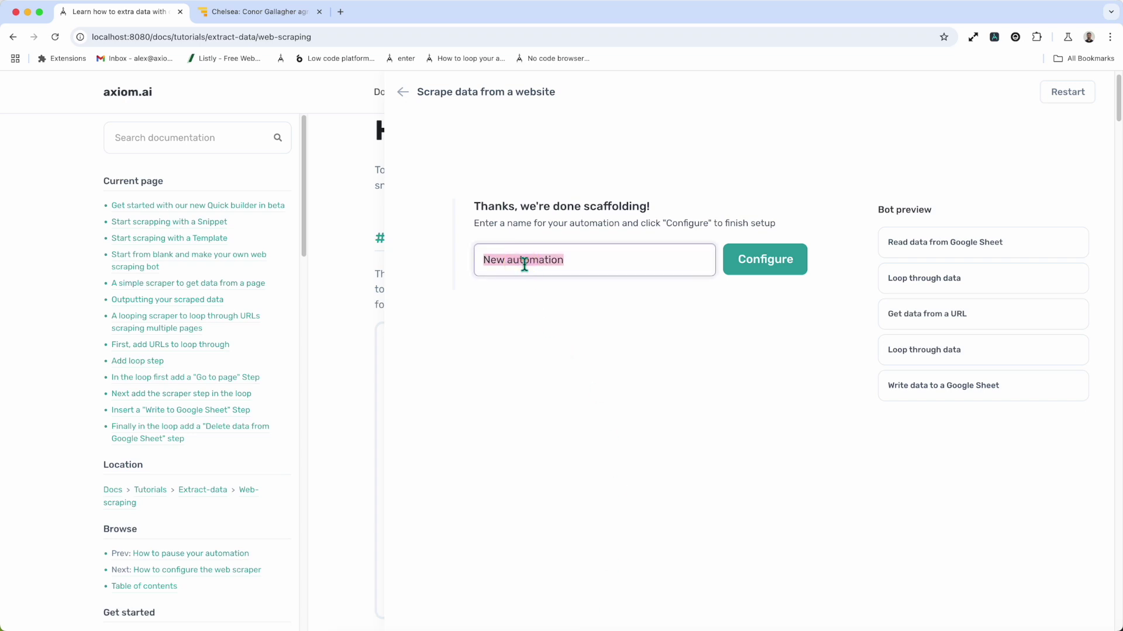
pyautogui.write('Web scraper')
pyautogui.click(777, 273)
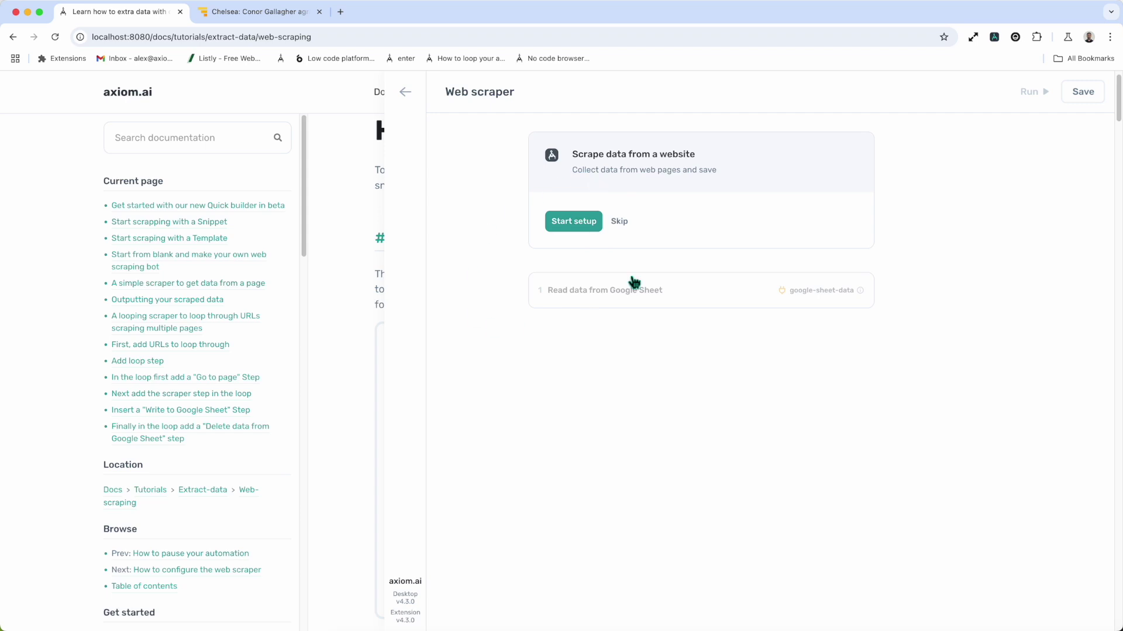
pyautogui.click(620, 222)
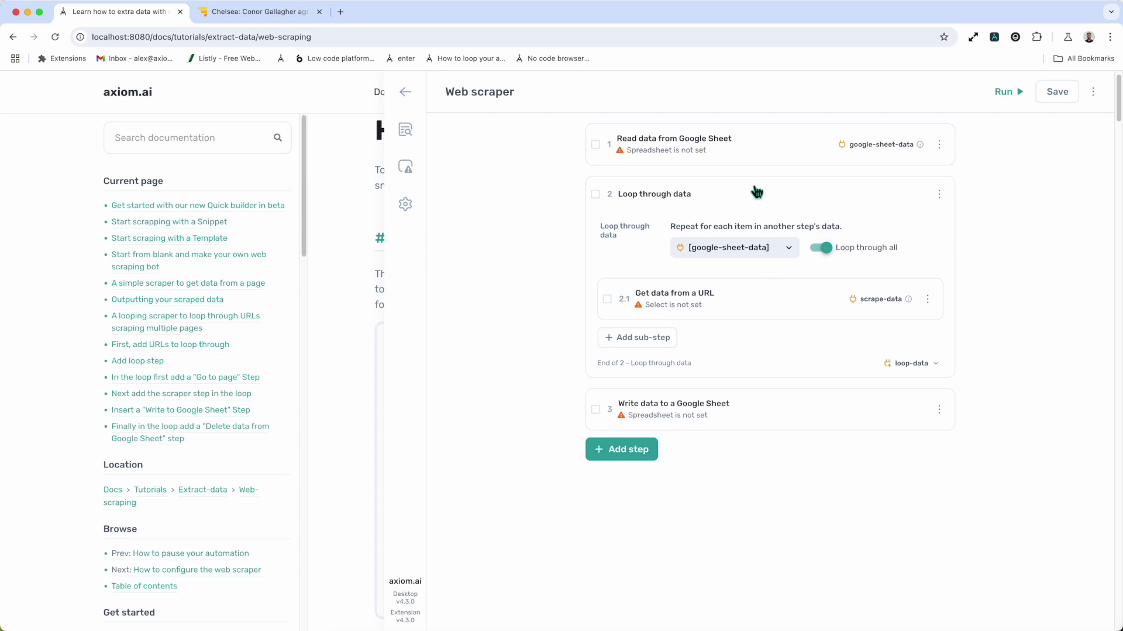
# Step: Review the Google Sheet reading step, and start data selection for Get data from a URL, switching to the BBC article tab
pyautogui.click(771, 154)
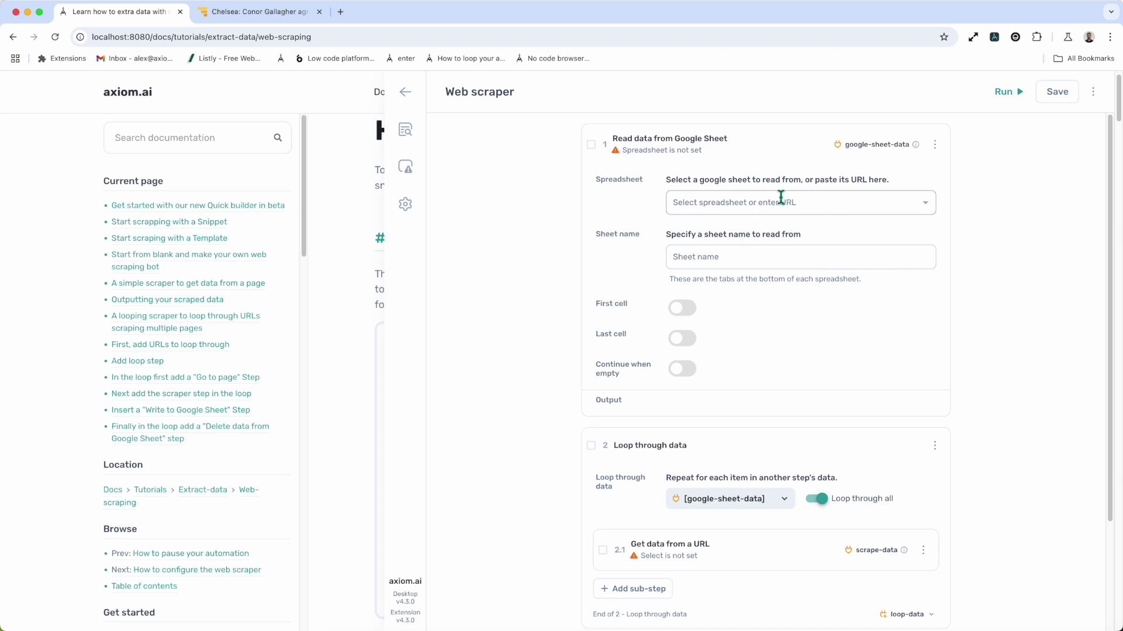
pyautogui.click(777, 144)
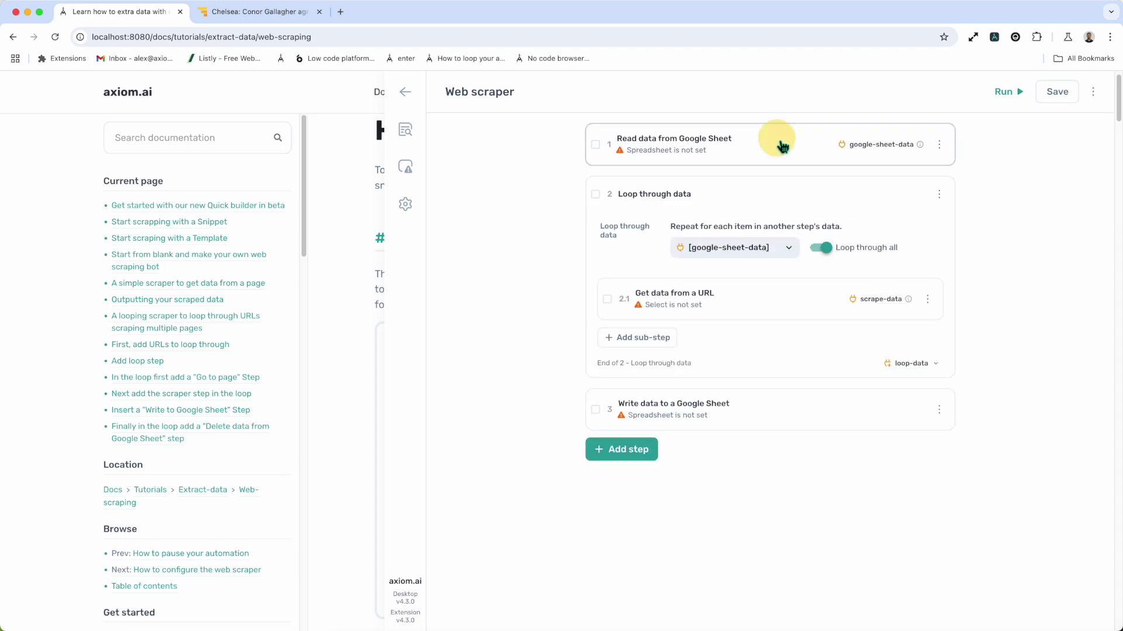
pyautogui.click(768, 299)
pyautogui.scroll(-3, 763, 380)
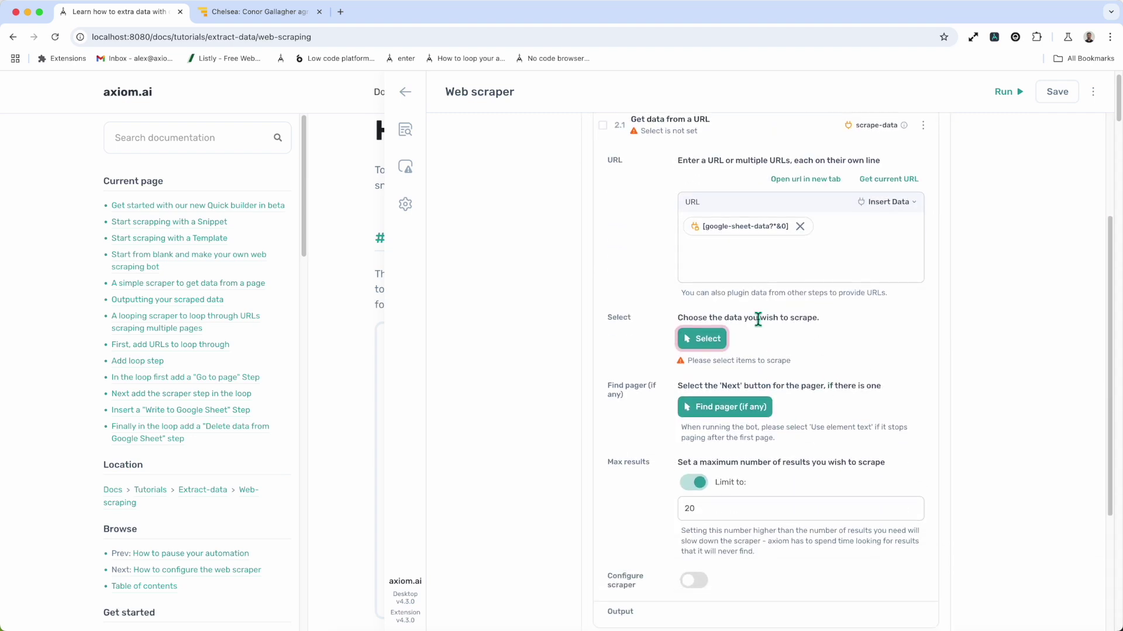
pyautogui.click(709, 340)
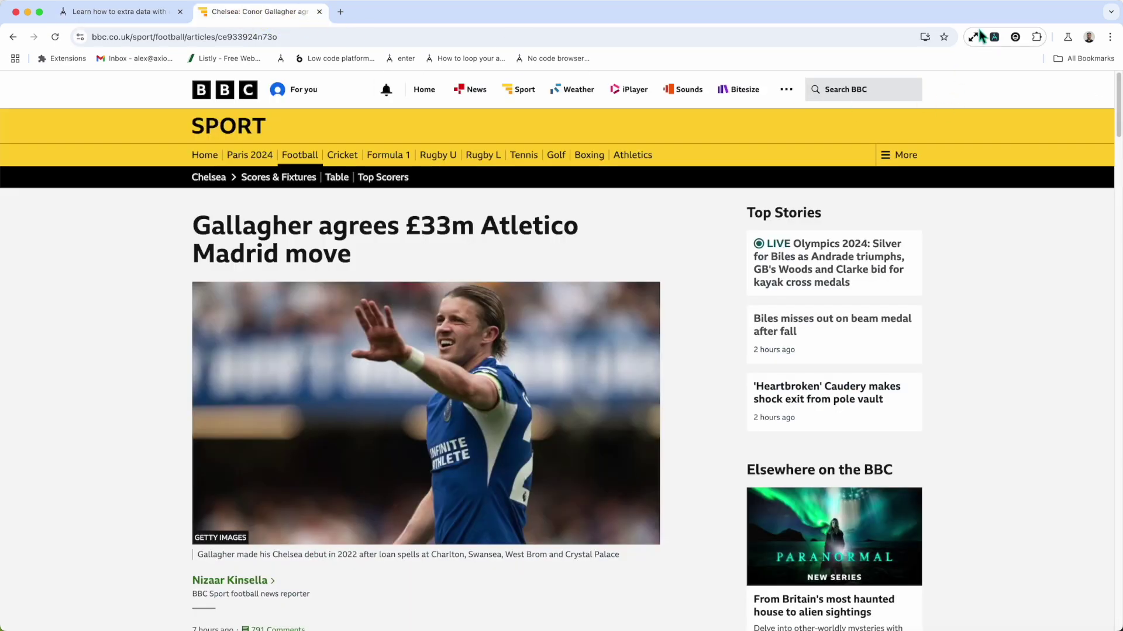
# Step: Open the automation on the BBC article and select the article headline as column A of Get data from a URL
pyautogui.click(992, 38)
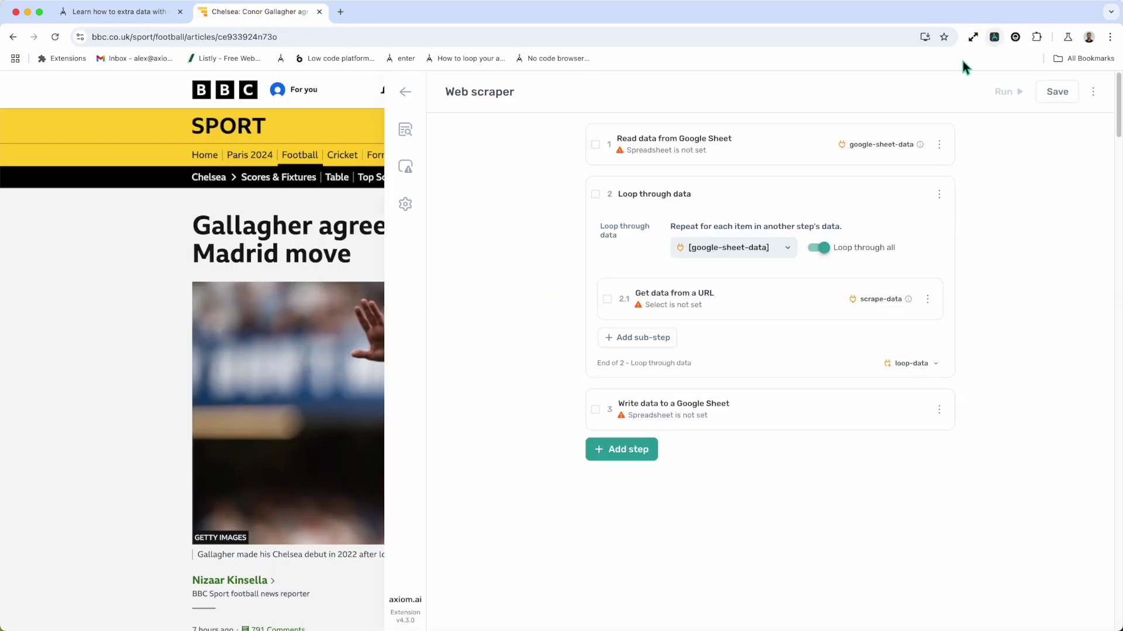
pyautogui.click(781, 294)
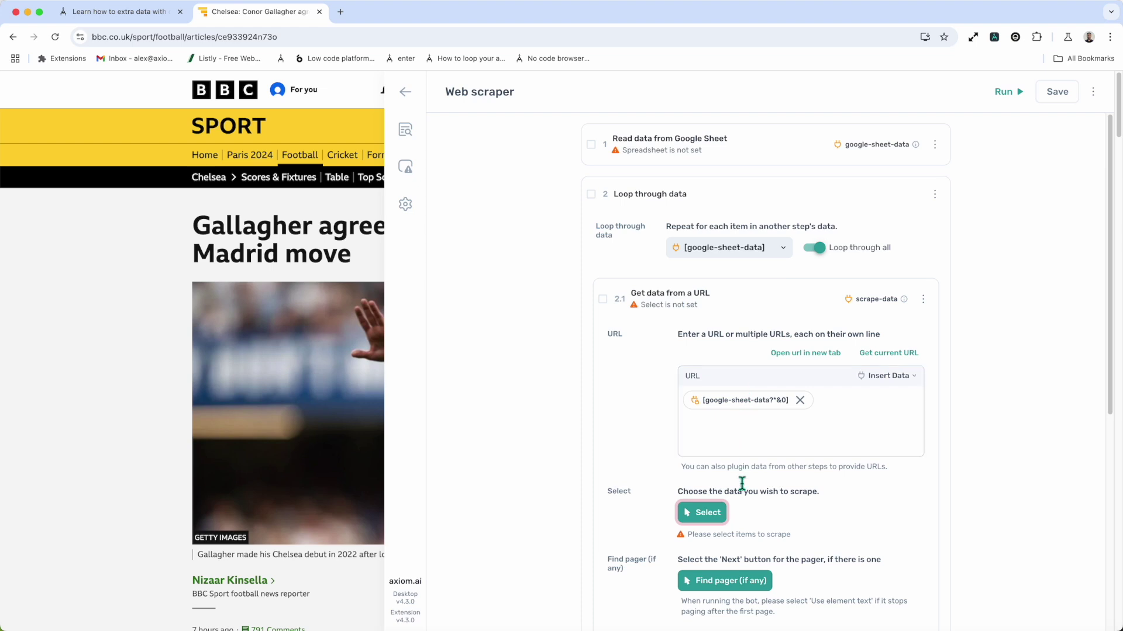
pyautogui.click(708, 514)
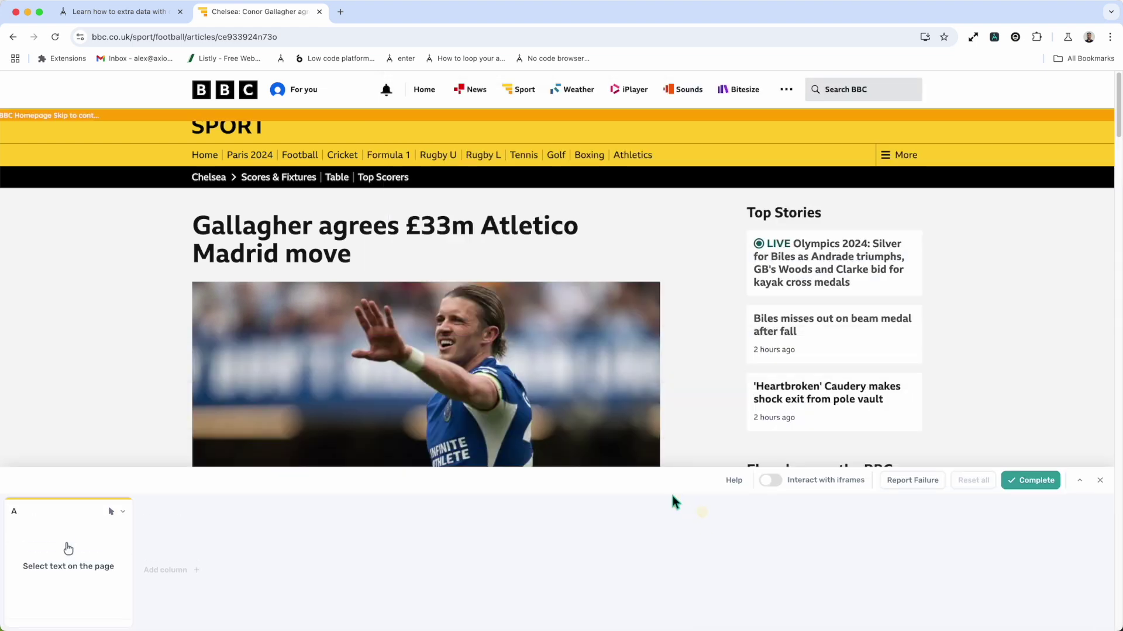
pyautogui.click(446, 257)
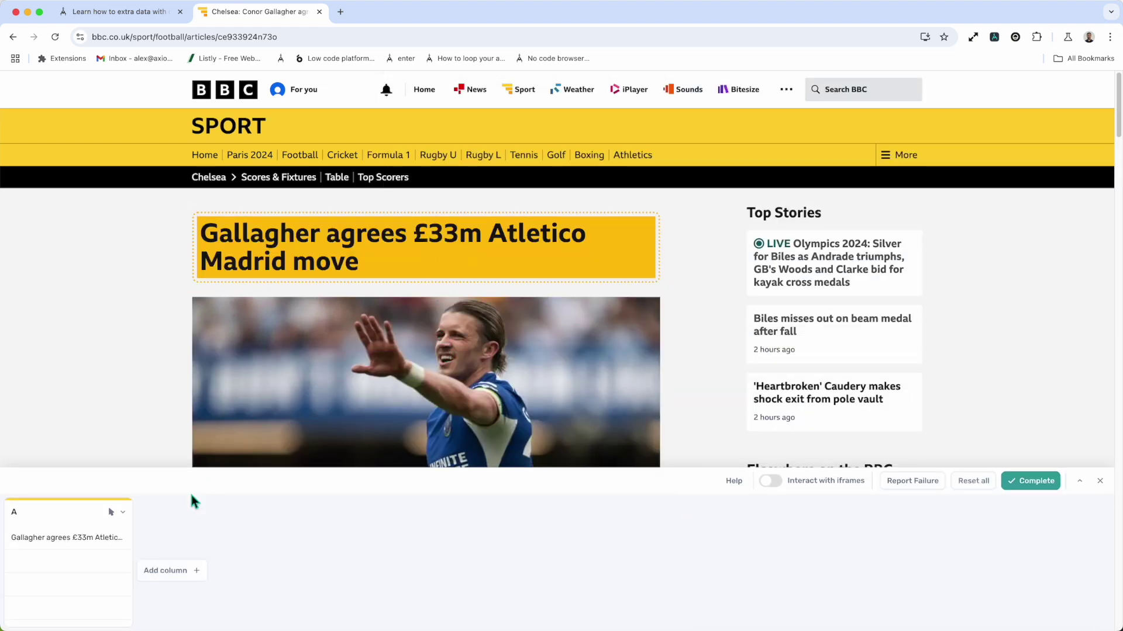
# Step: Add a column B containing the article's body text, complete the data selection and collapse the Get data from a URL step
pyautogui.click(162, 565)
pyautogui.scroll(-8, 359, 406)
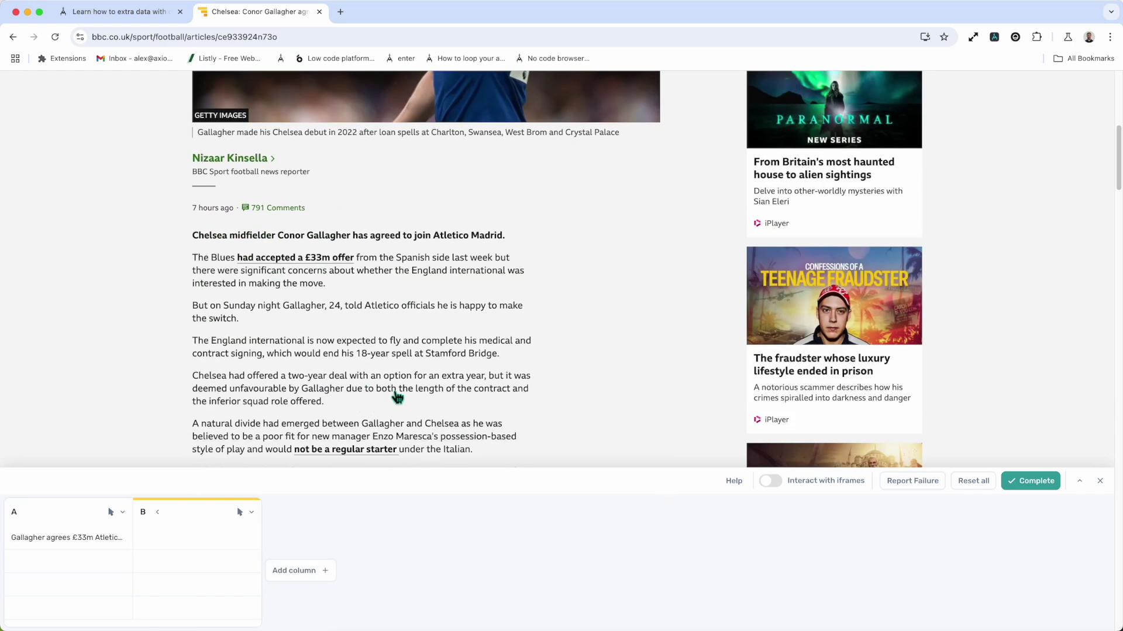
pyautogui.click(534, 248)
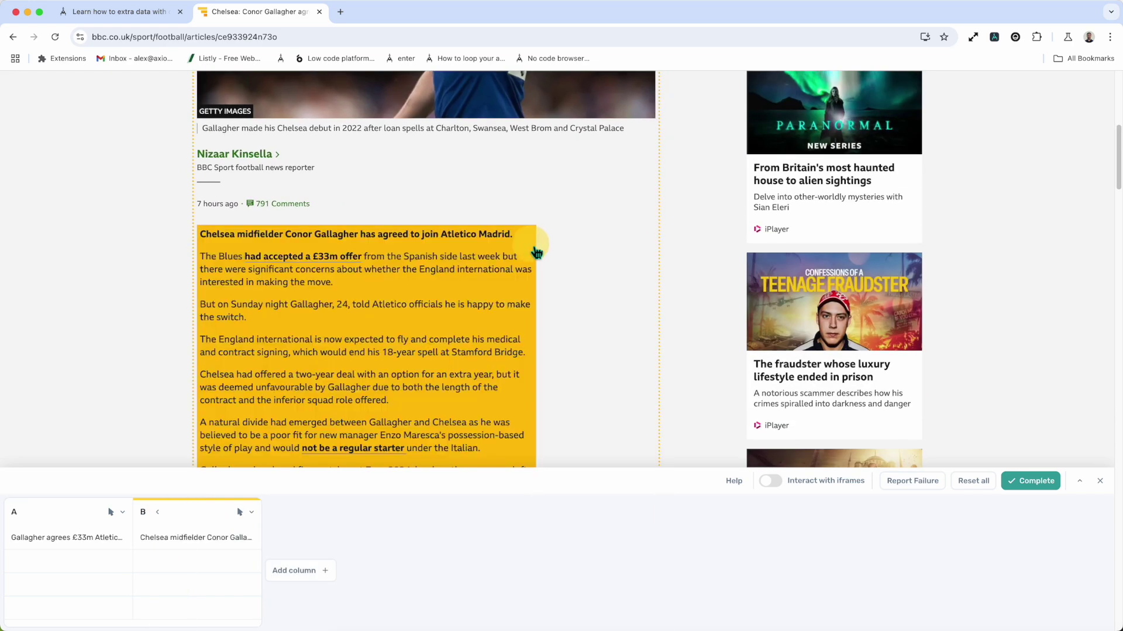
pyautogui.click(1047, 484)
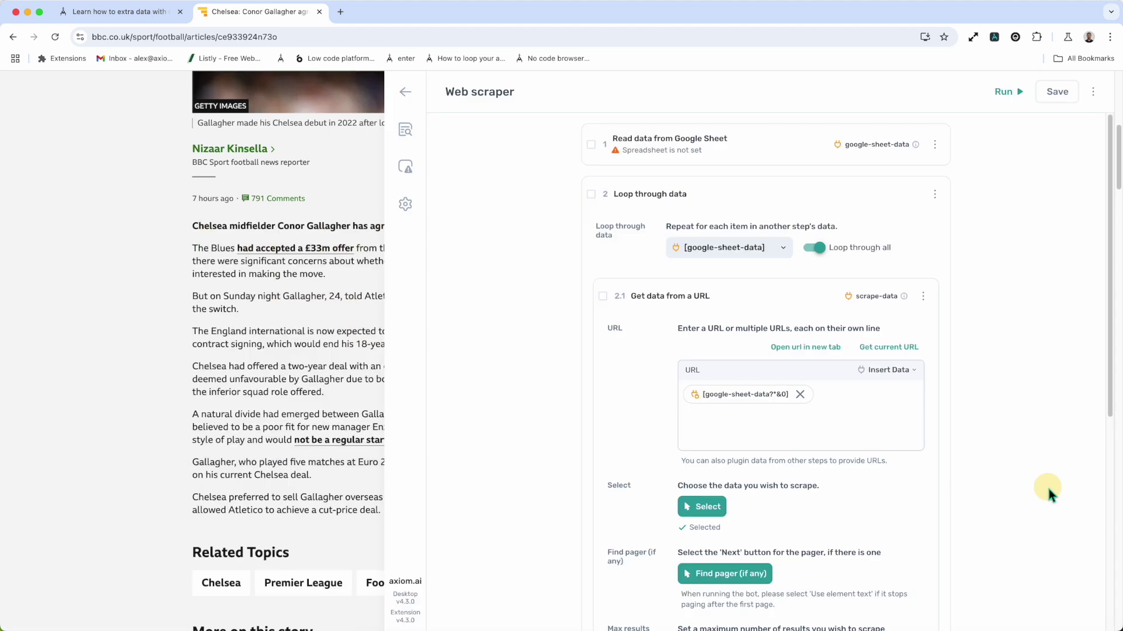
pyautogui.click(775, 301)
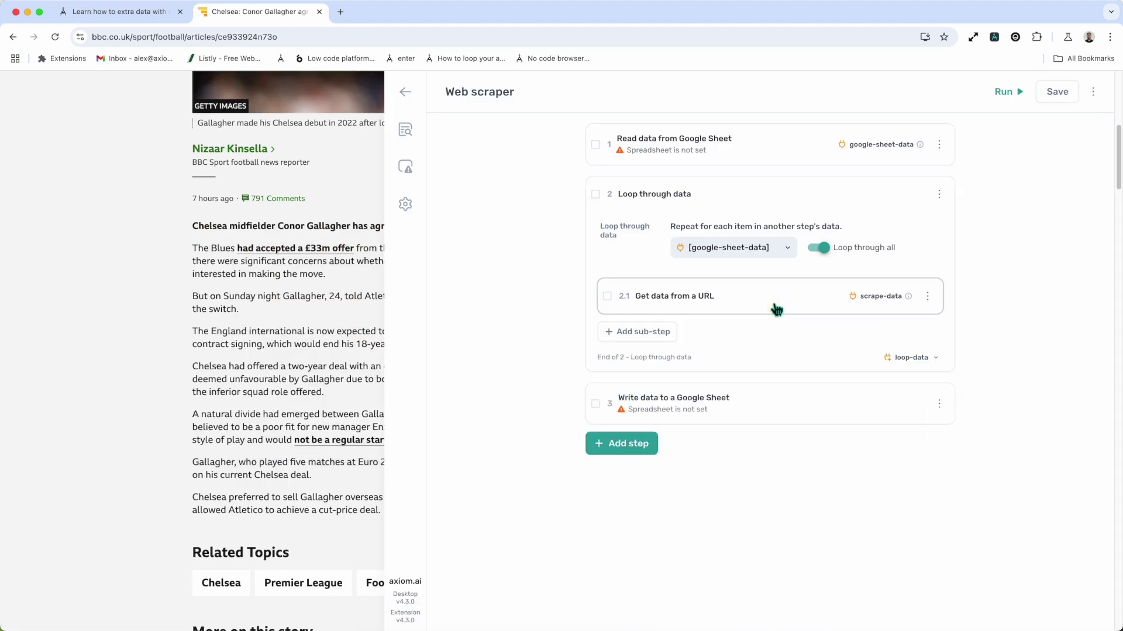
# Step: Examine the settings of the Write data to a Google Sheet step, including its list of available spreadsheets
pyautogui.click(805, 420)
pyautogui.click(785, 460)
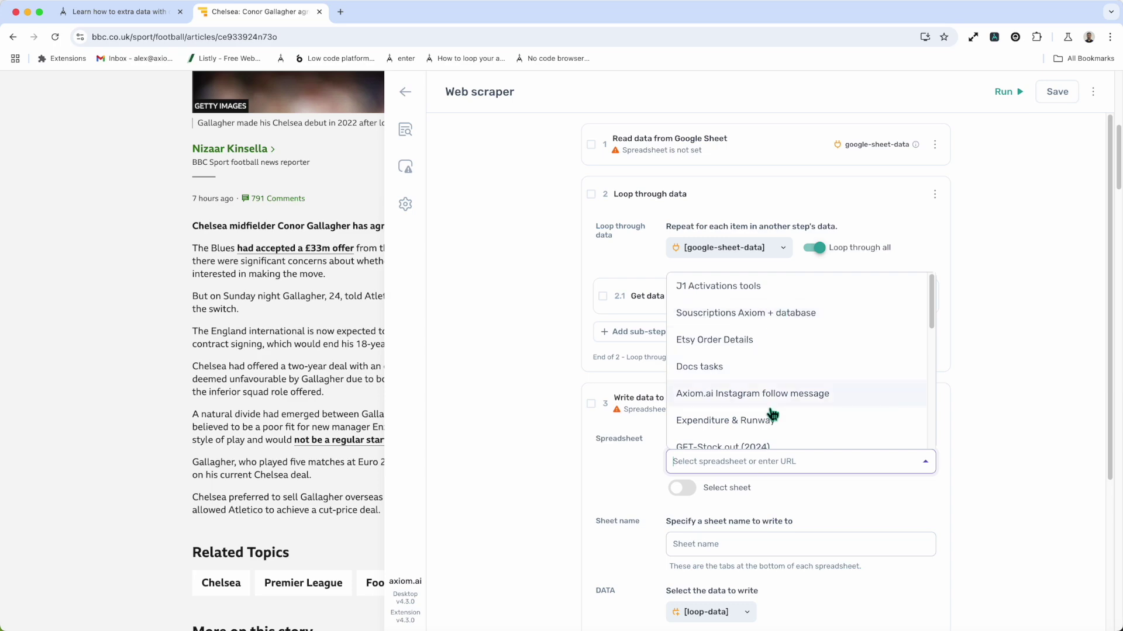
pyautogui.click(1013, 432)
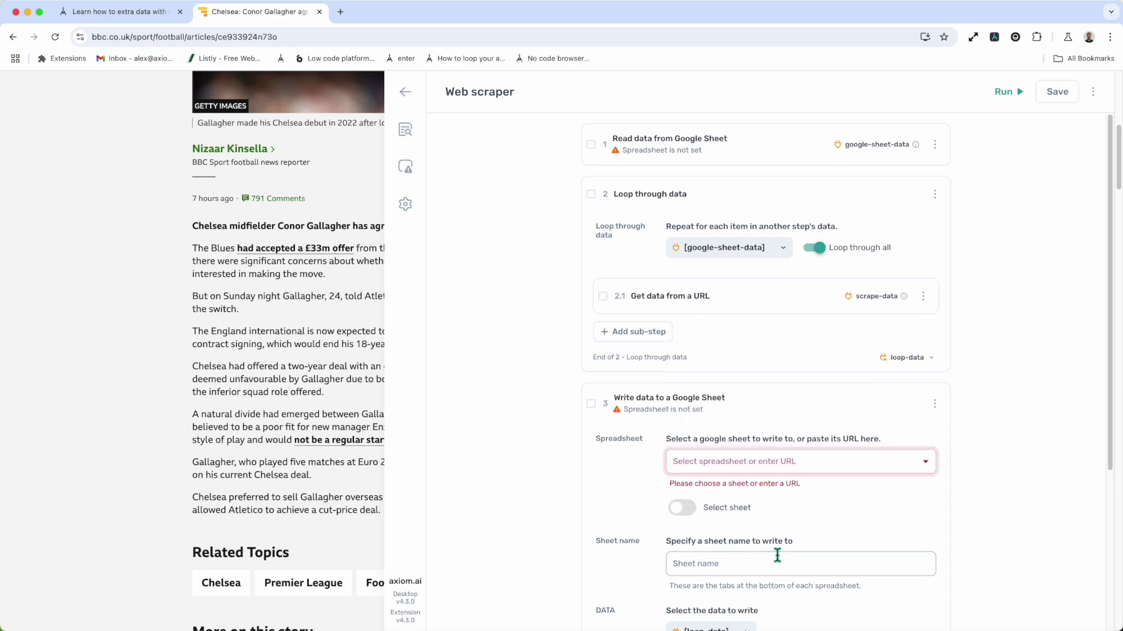
pyautogui.scroll(-4, 778, 544)
pyautogui.scroll(4, 776, 555)
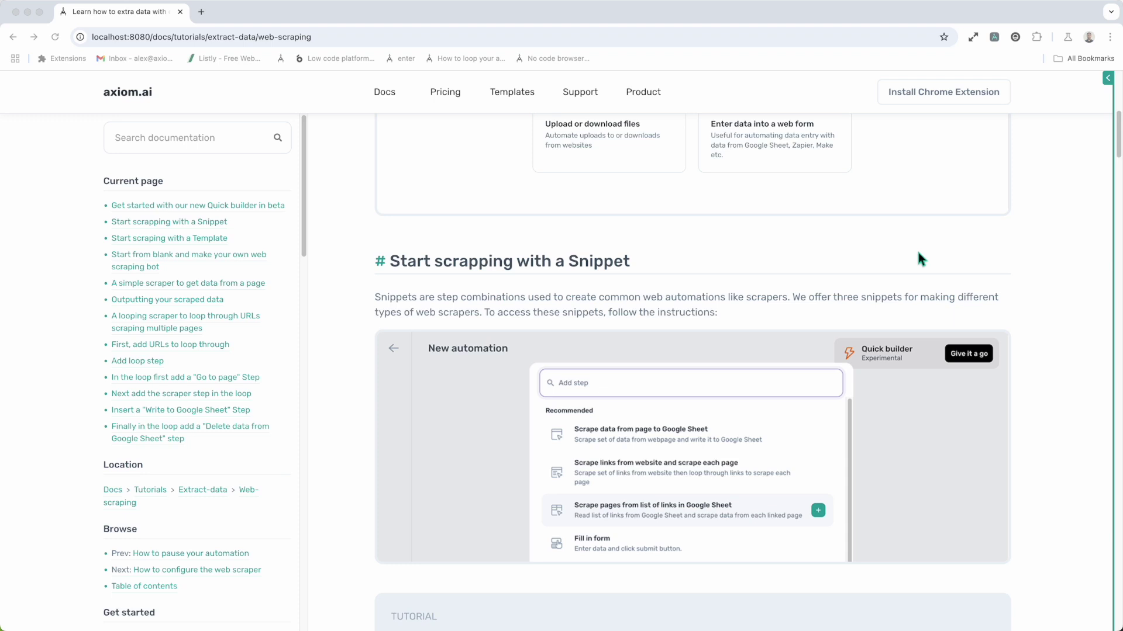
# Step: Open the extension on the documentation page and add the beginner snippet "Scrape data from page to Google Sheet" to a new automation
pyautogui.click(1107, 77)
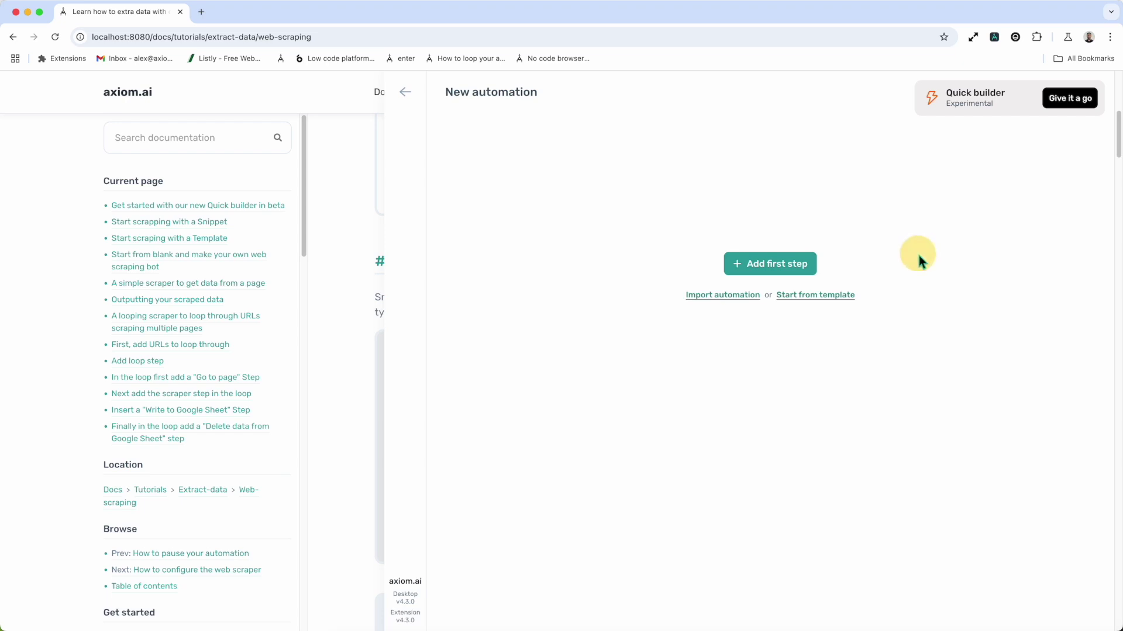
pyautogui.click(789, 275)
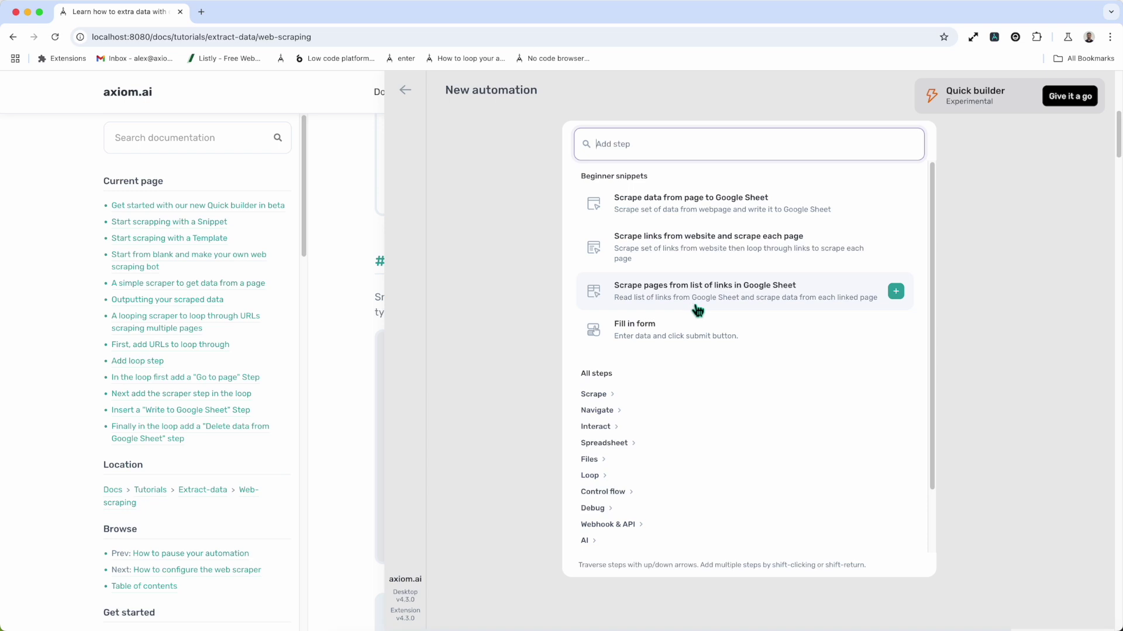
pyautogui.click(678, 217)
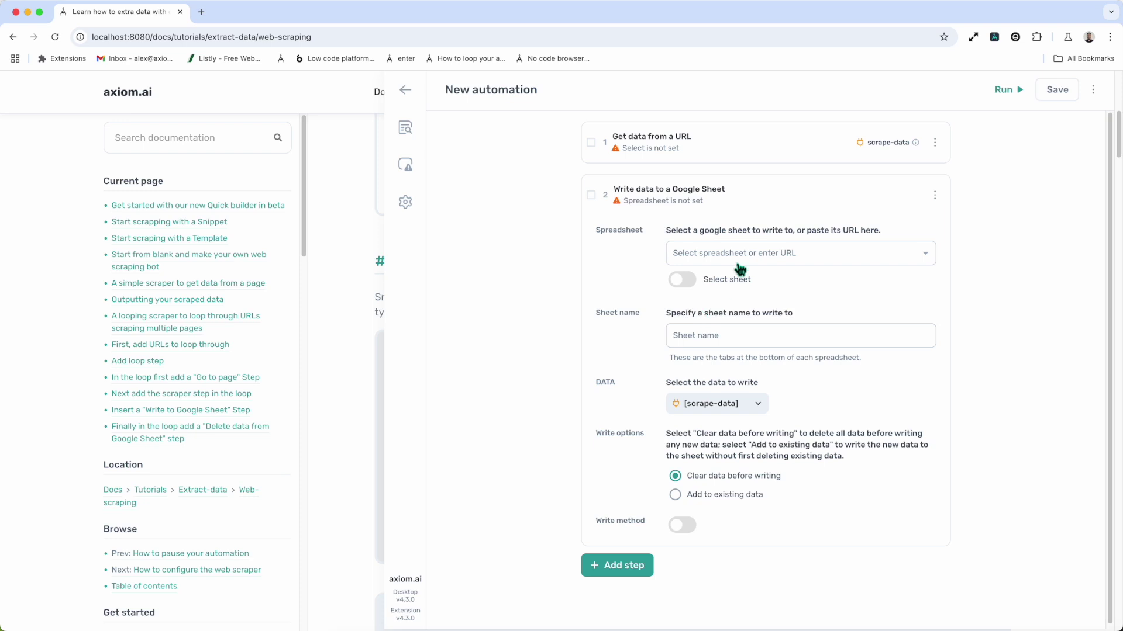
# Step: Examine the snippet's Get data from a URL settings and the spreadsheet choices in Write data to a Google Sheet
pyautogui.click(800, 141)
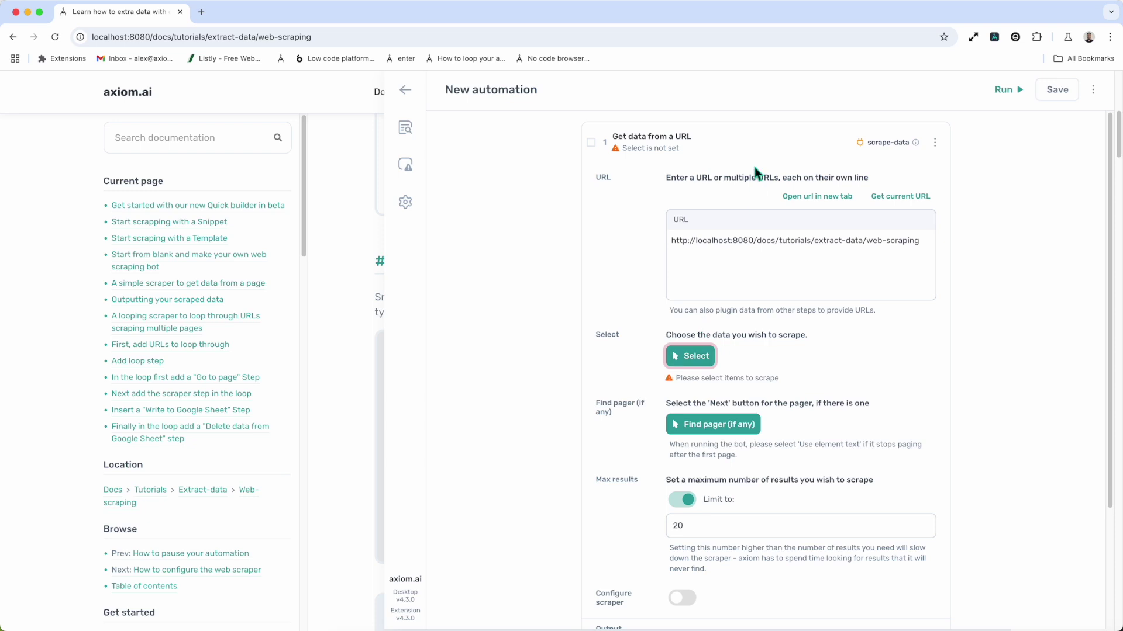
pyautogui.click(762, 145)
pyautogui.click(764, 197)
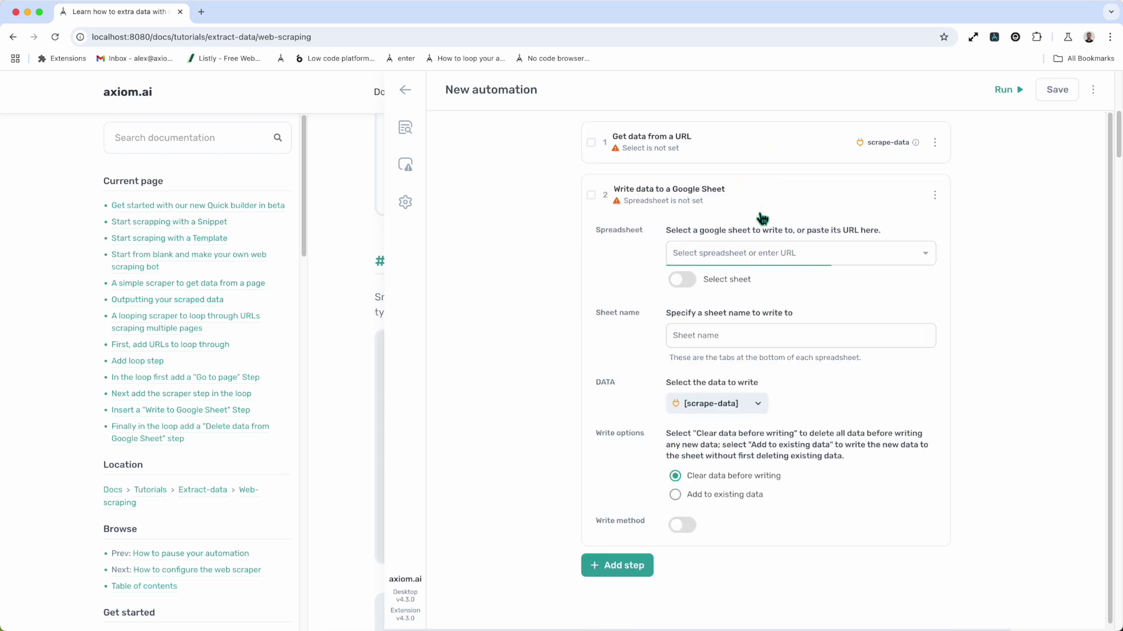
pyautogui.click(686, 253)
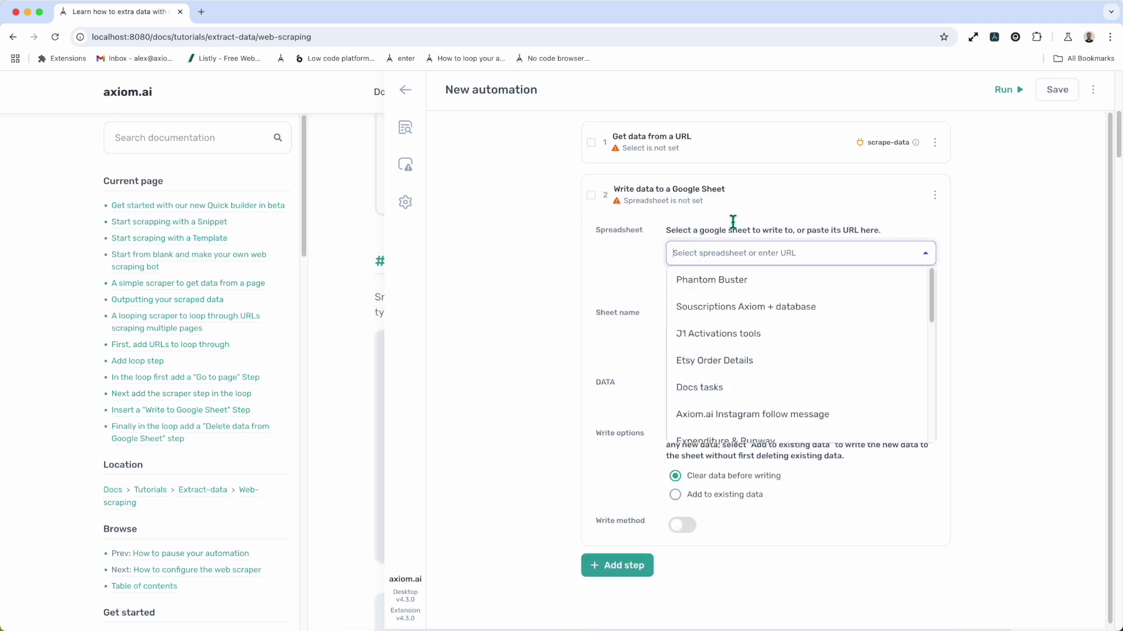
pyautogui.click(767, 191)
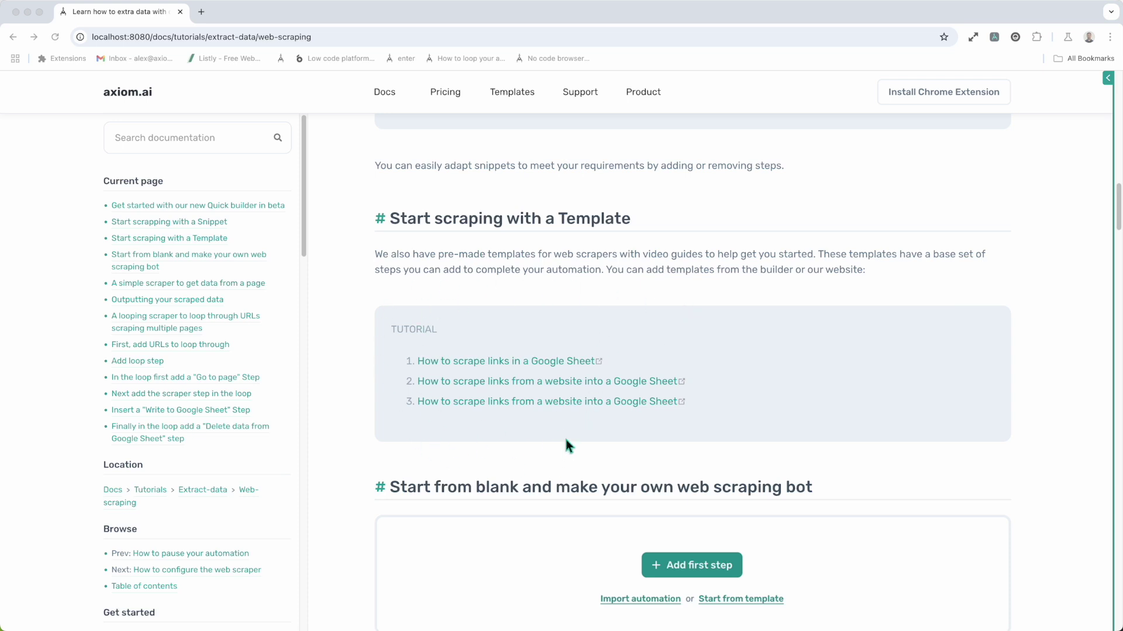
# Step: Go to the axiom.ai automation templates page and look through the available templates
pyautogui.click(521, 96)
pyautogui.scroll(-3, 548, 404)
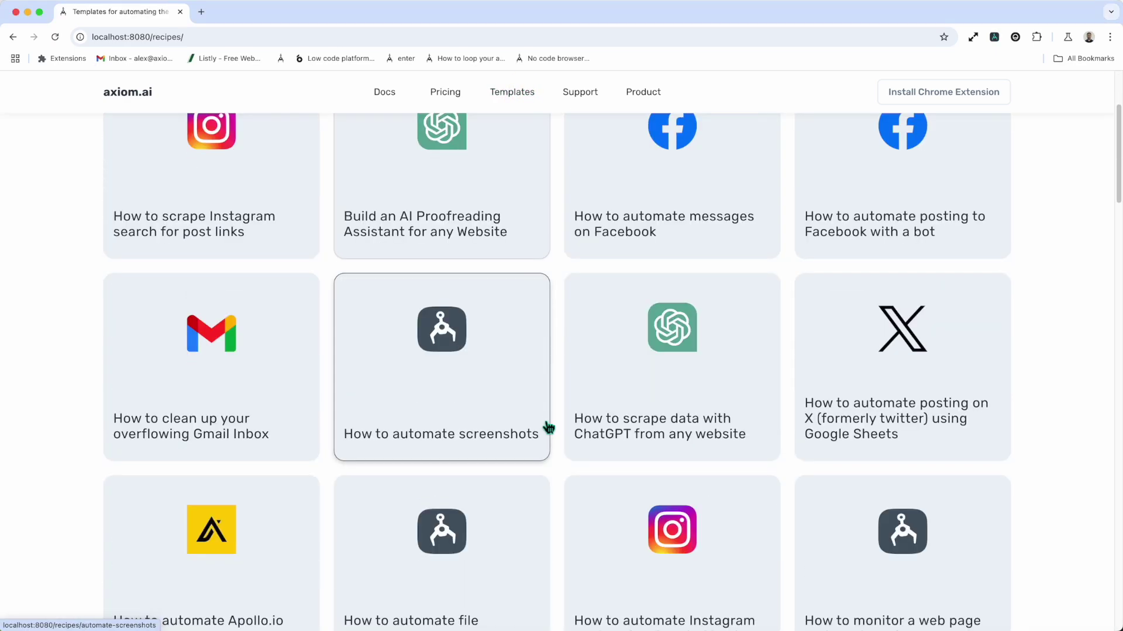
pyautogui.scroll(3, 548, 427)
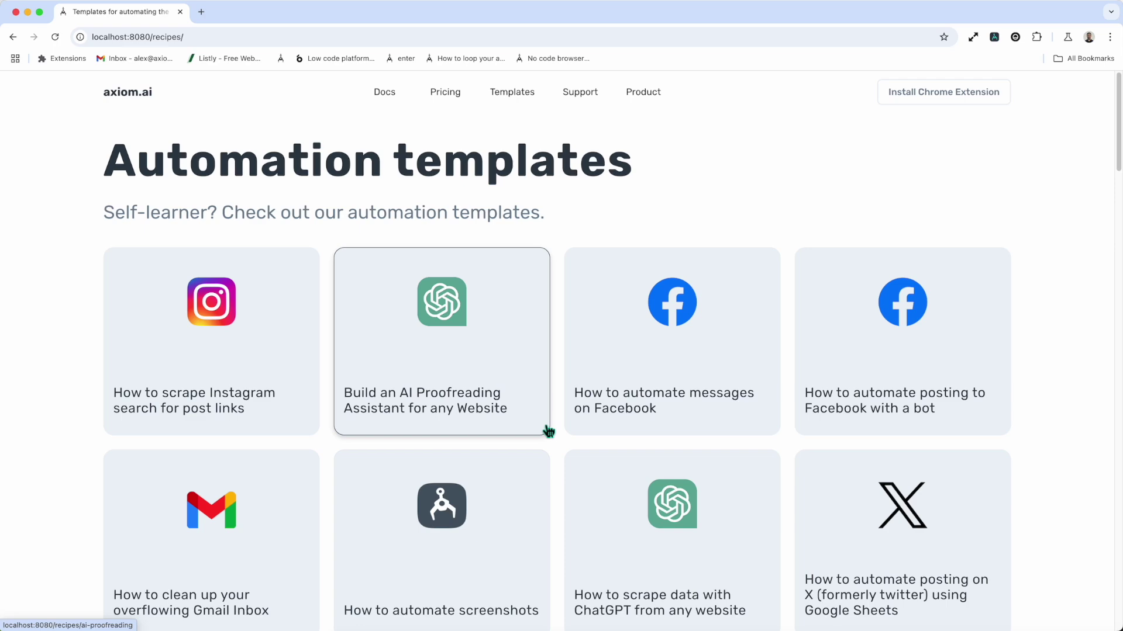
# Step: Look through the automation templates and open "How to scrape links from a website into a Google Sheet"
pyautogui.scroll(-5, 547, 429)
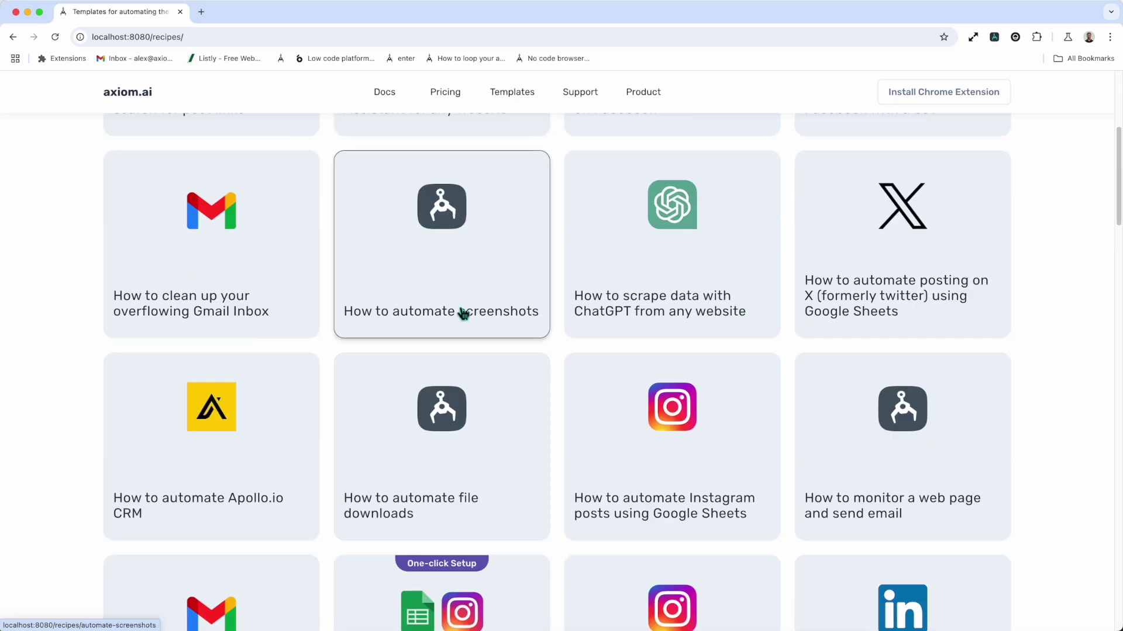
pyautogui.scroll(-1, 471, 476)
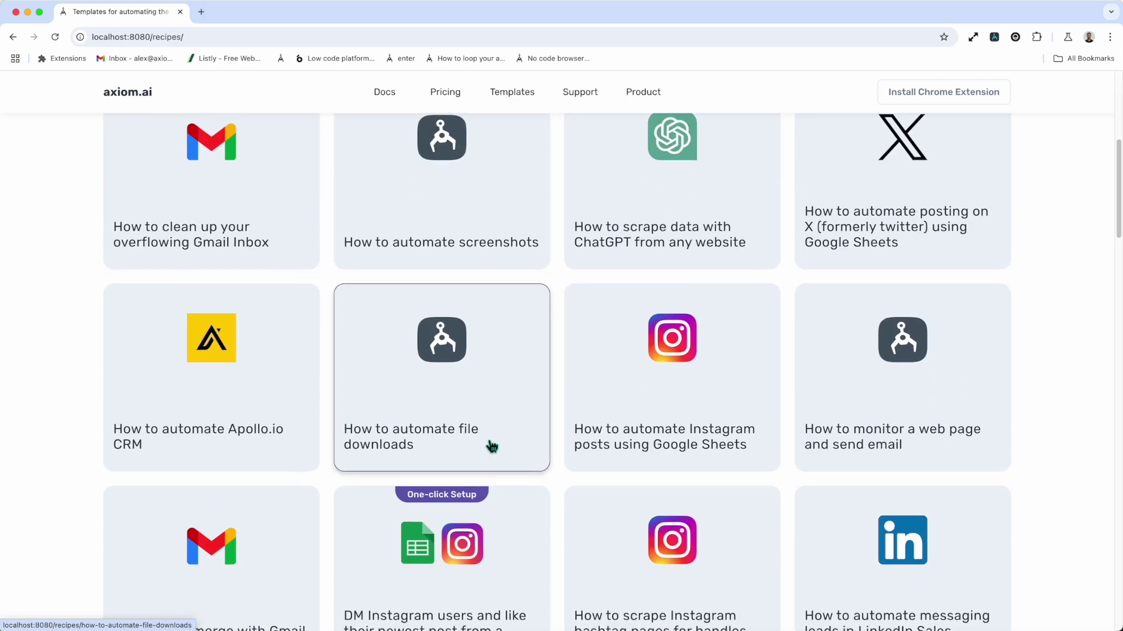
pyautogui.scroll(-6, 807, 431)
pyautogui.scroll(-2, 655, 455)
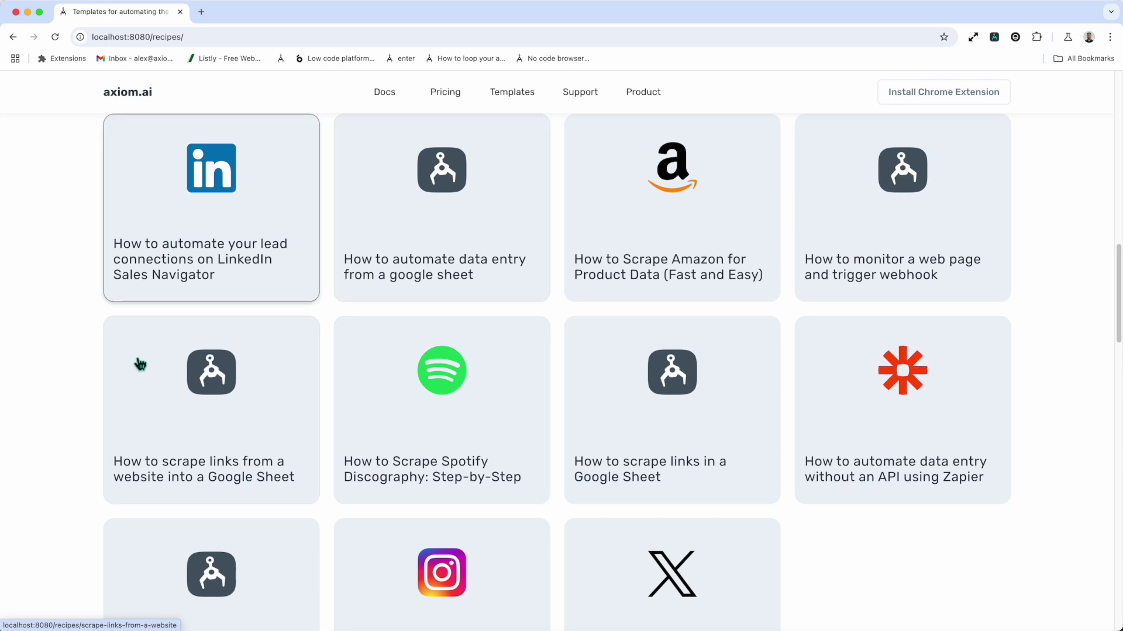
pyautogui.click(245, 432)
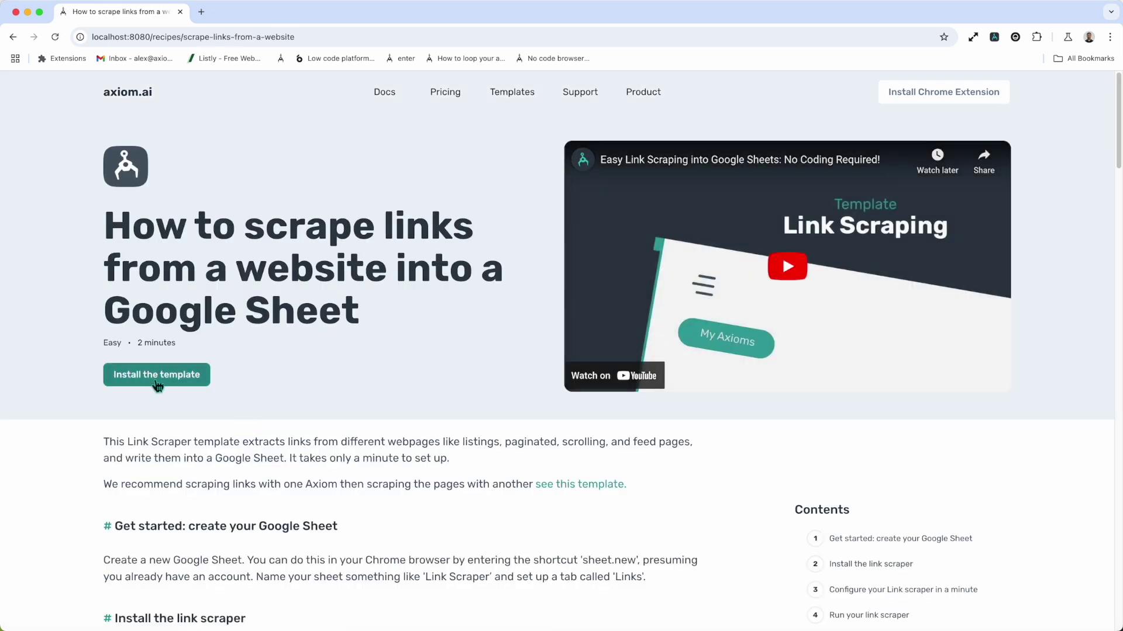
# Step: Browse the extension's Web Scraping templates from a new automation and choose "How to extract values from scraped data with ChatGPT"
pyautogui.click(995, 39)
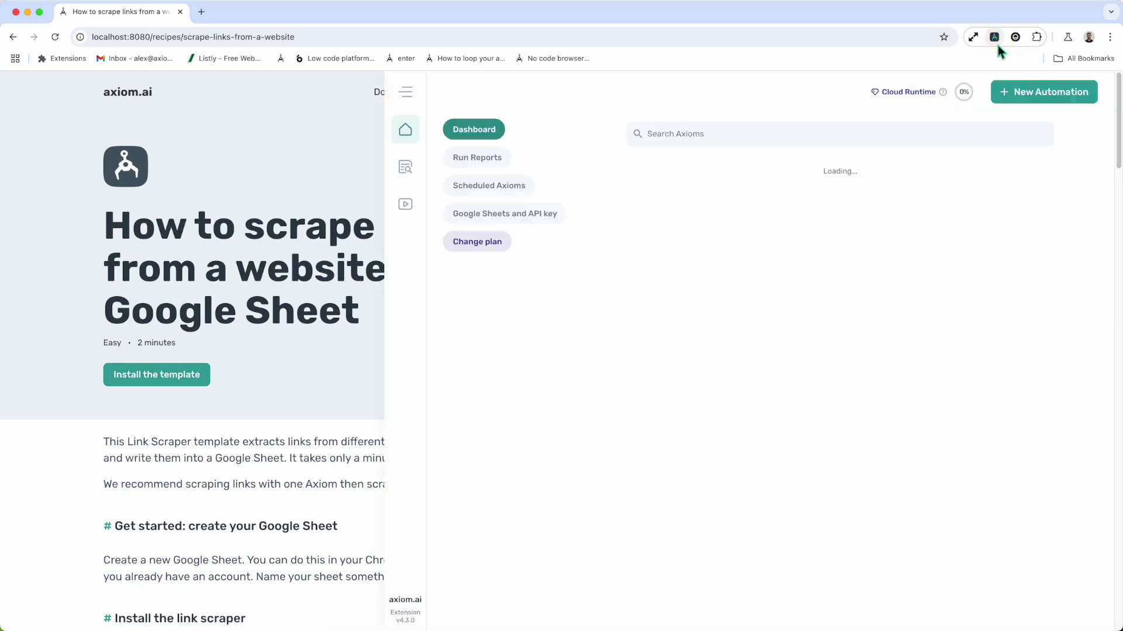
pyautogui.click(1050, 92)
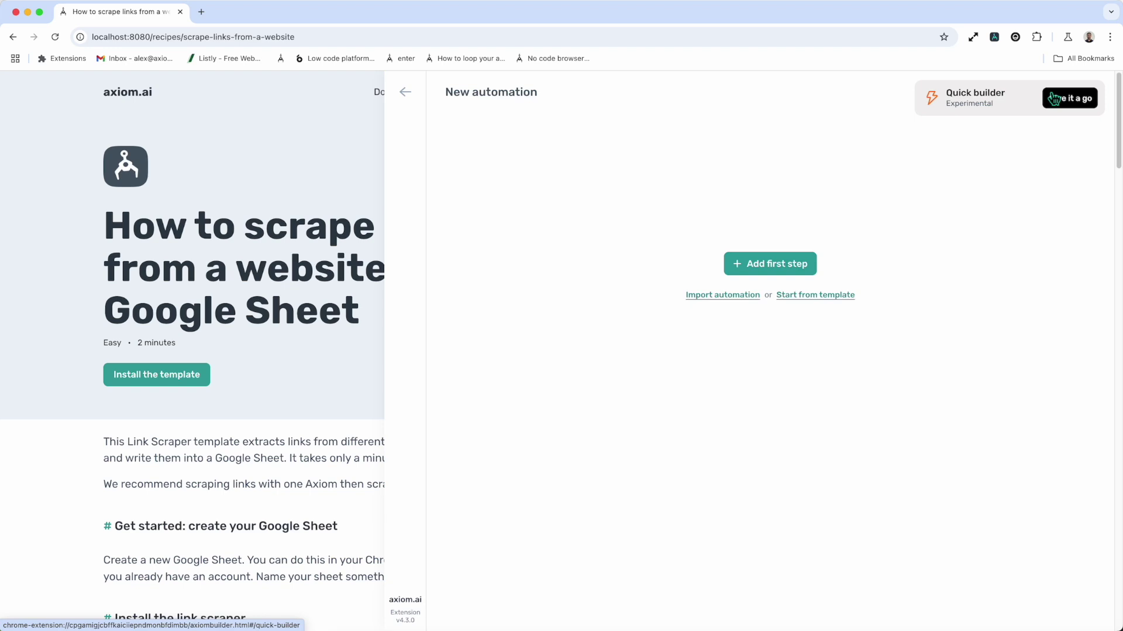
pyautogui.click(812, 295)
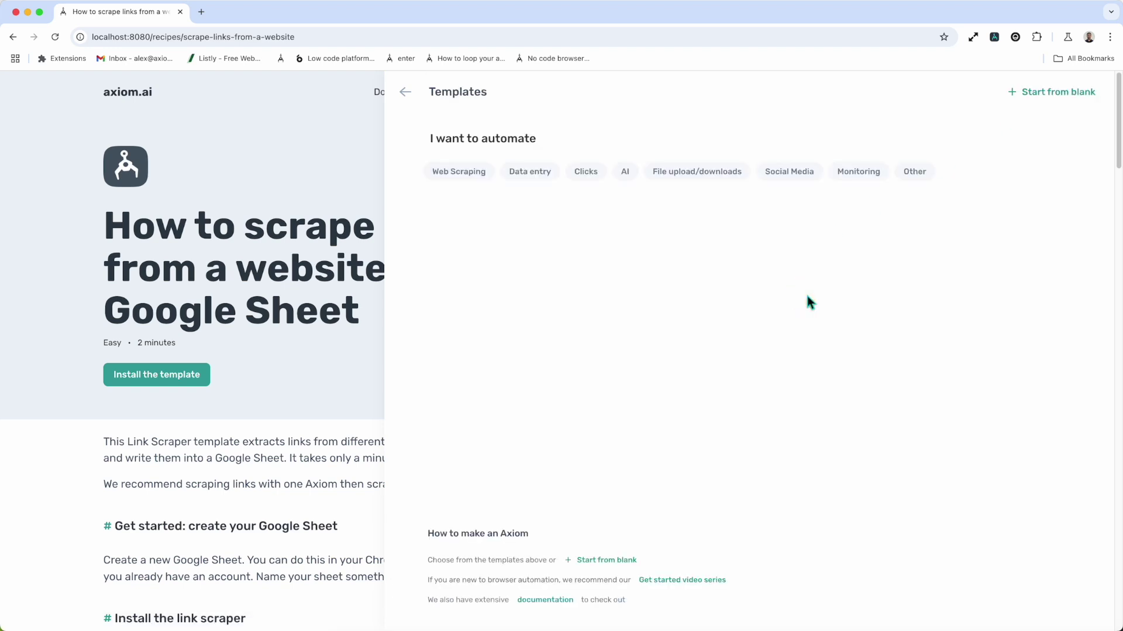
pyautogui.click(451, 177)
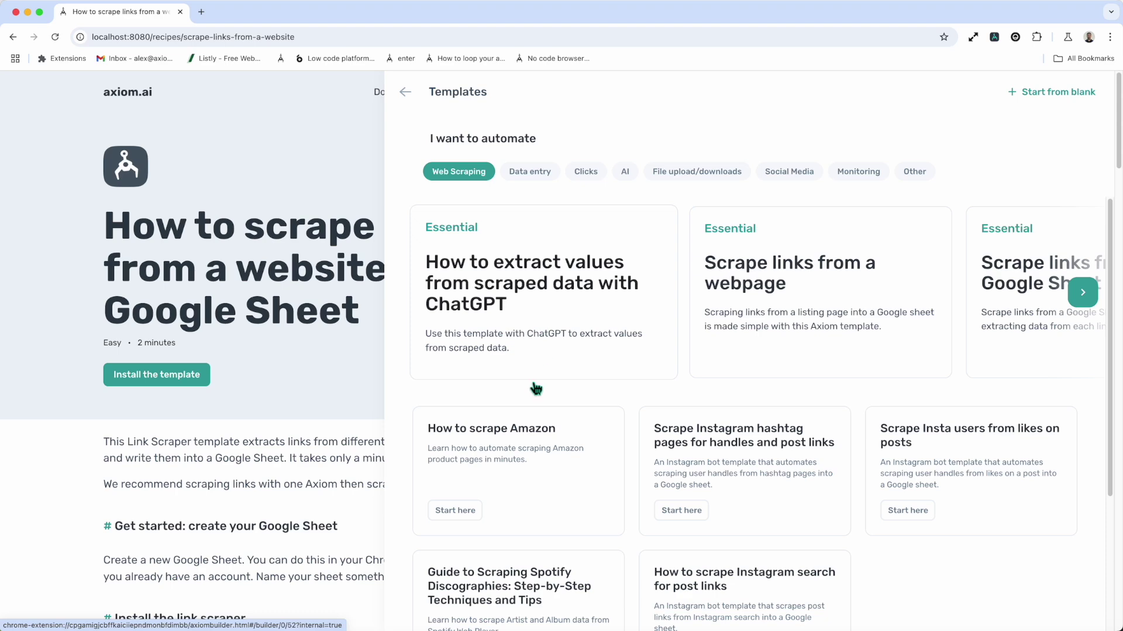
pyautogui.scroll(-3, 541, 498)
pyautogui.scroll(3, 542, 500)
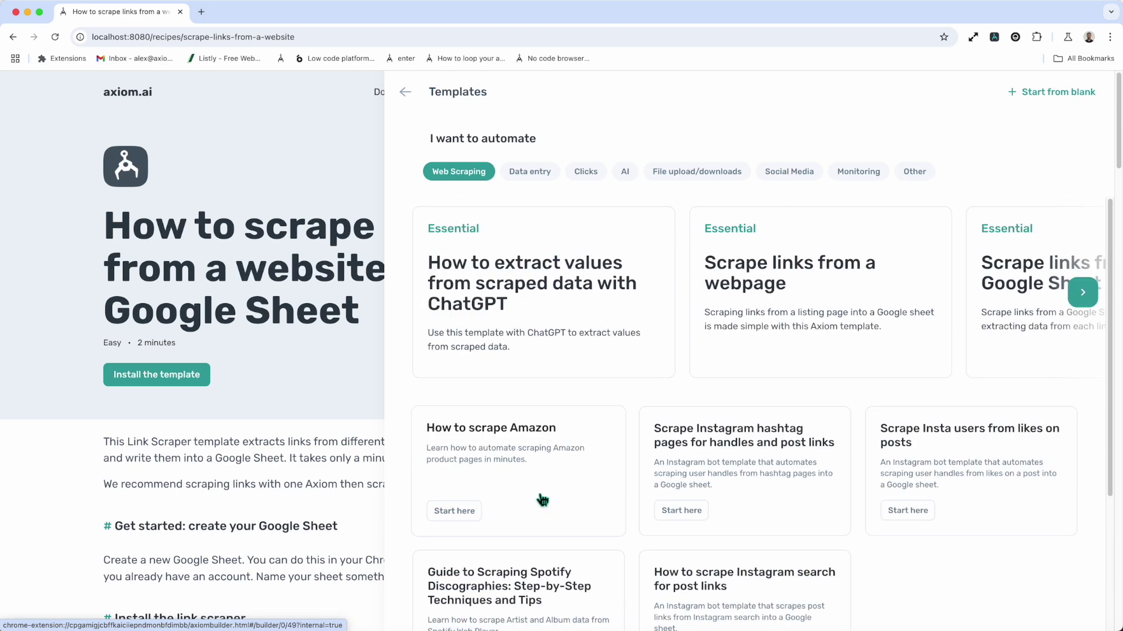
pyautogui.click(552, 344)
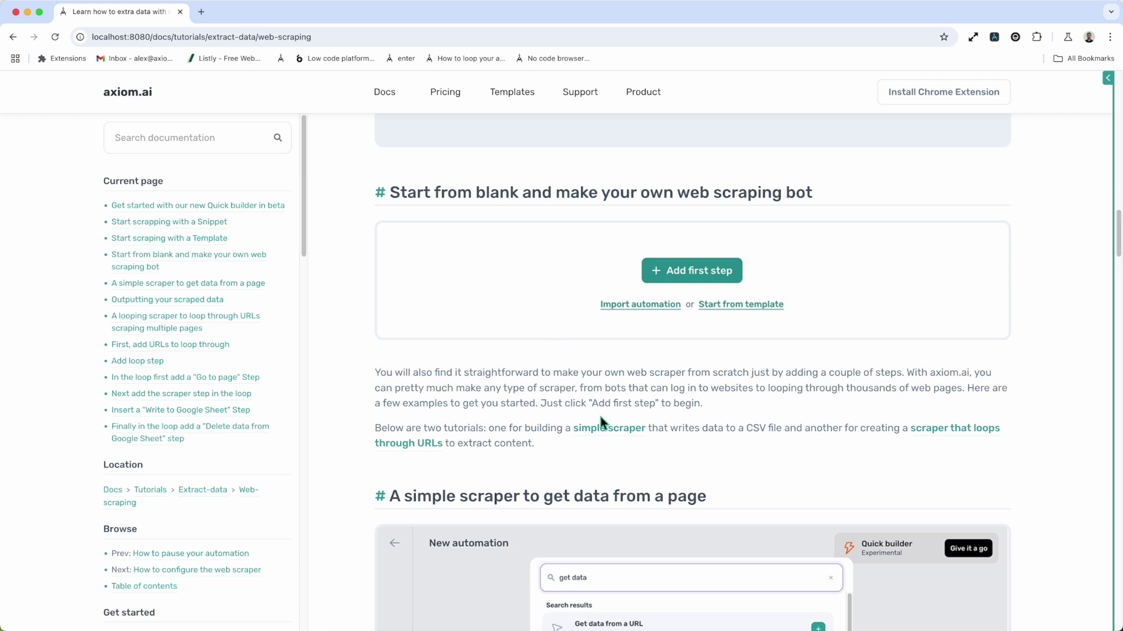
# Step: Examine the documentation on starting a scraper from blank, including the simple scraper design pattern and its tutorial steps
pyautogui.scroll(-1, 609, 448)
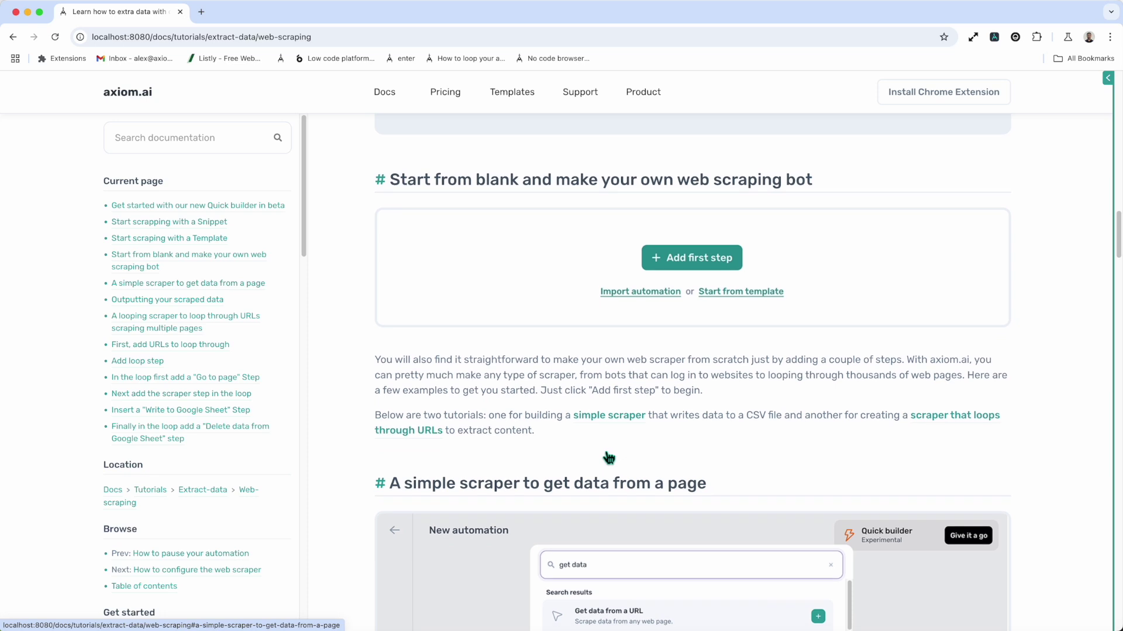
pyautogui.scroll(-3, 608, 456)
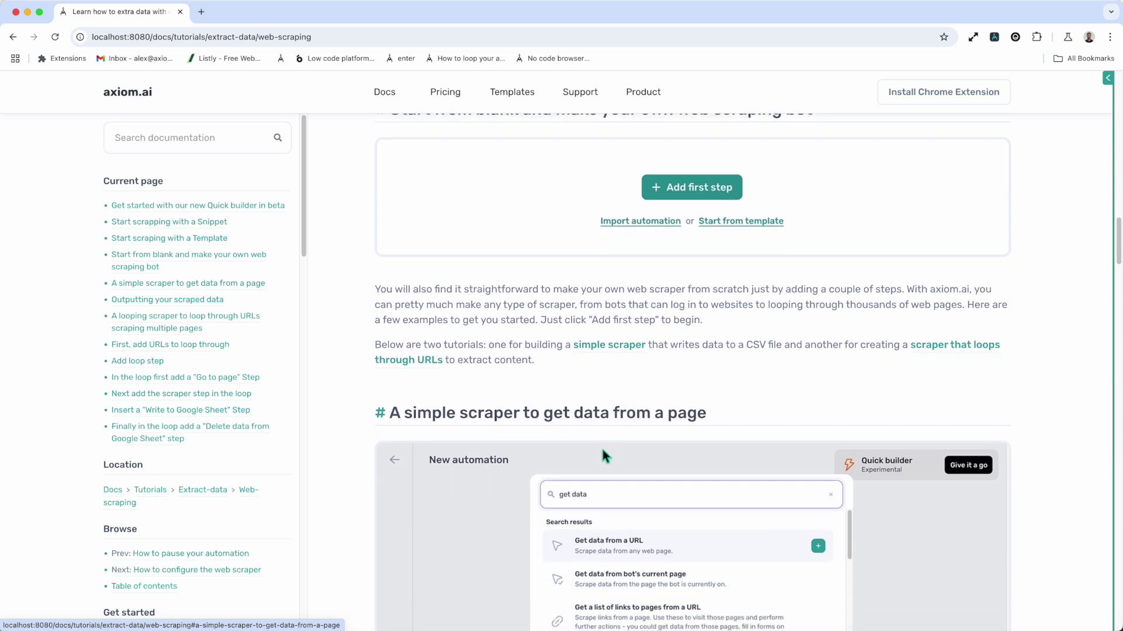
pyautogui.scroll(-5, 602, 450)
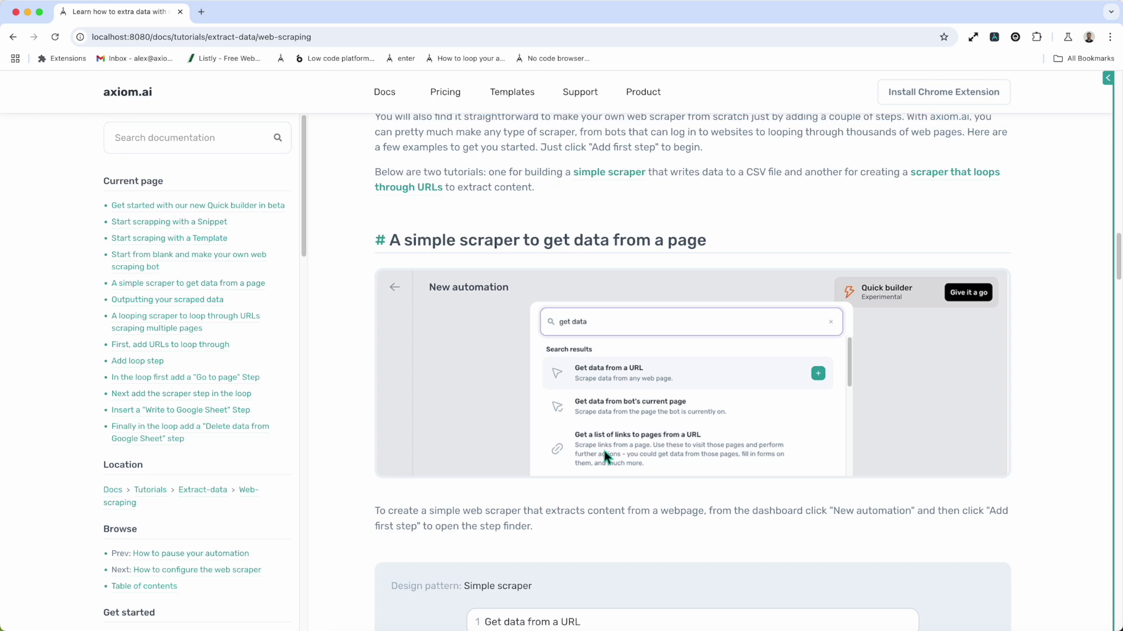
pyautogui.scroll(-1, 605, 454)
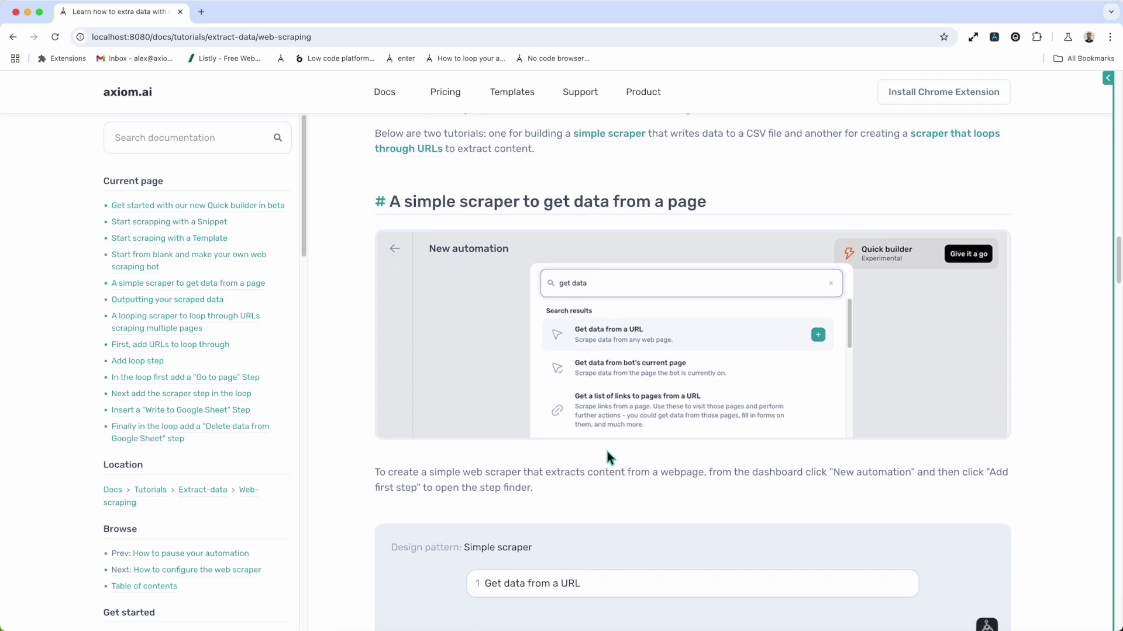
pyautogui.scroll(-4, 608, 458)
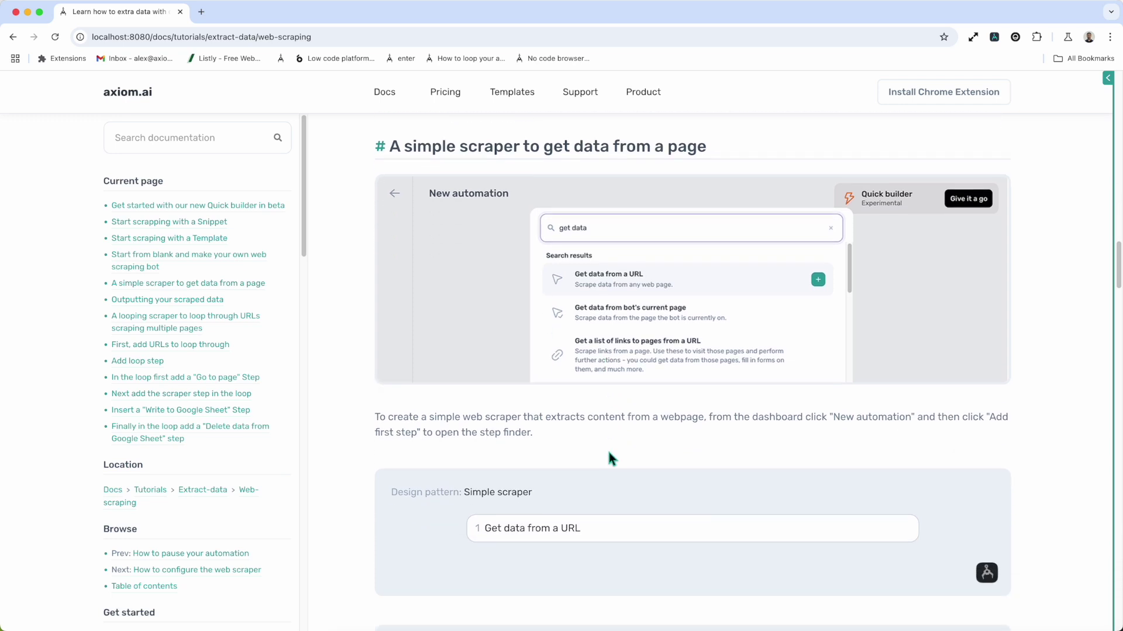
pyautogui.scroll(-2, 550, 452)
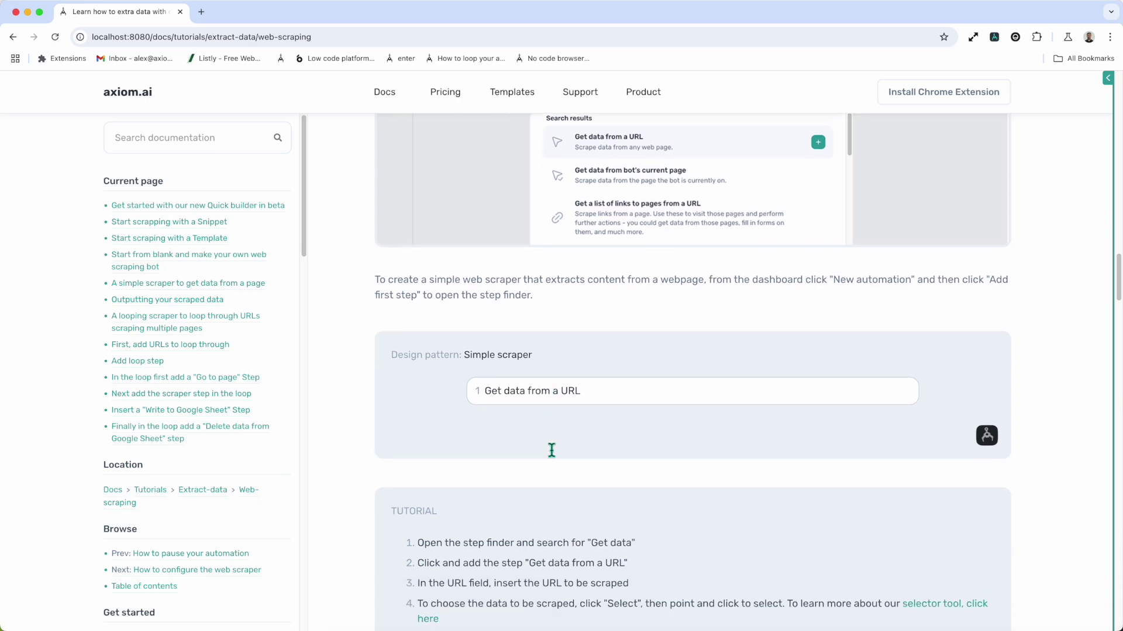
pyautogui.scroll(-4, 552, 455)
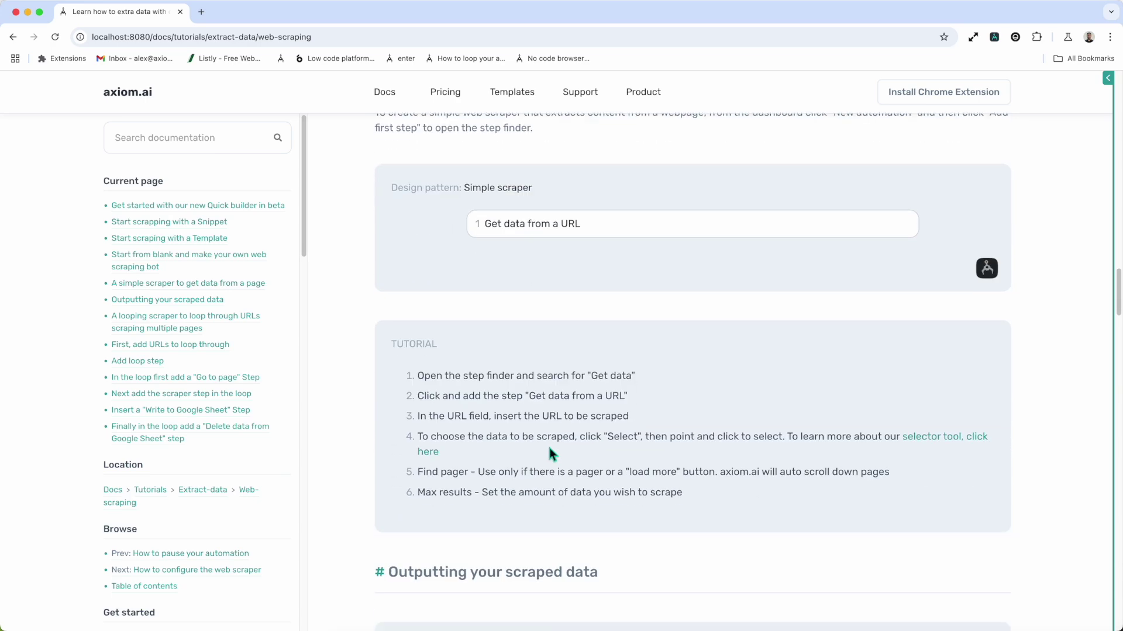
pyautogui.scroll(10, 553, 454)
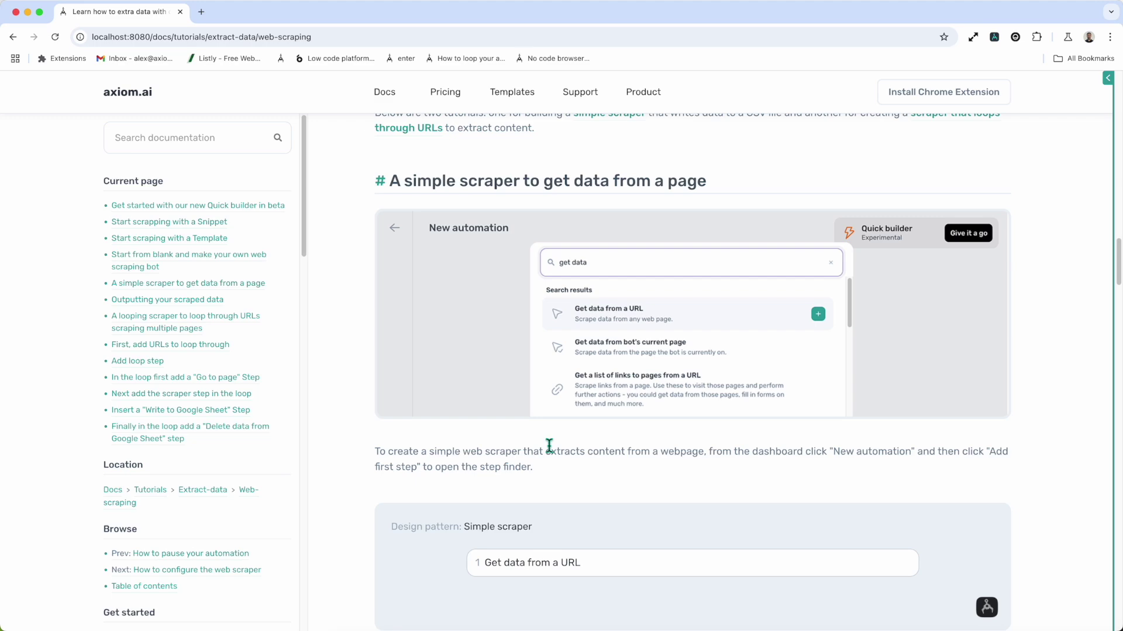
pyautogui.scroll(8, 549, 446)
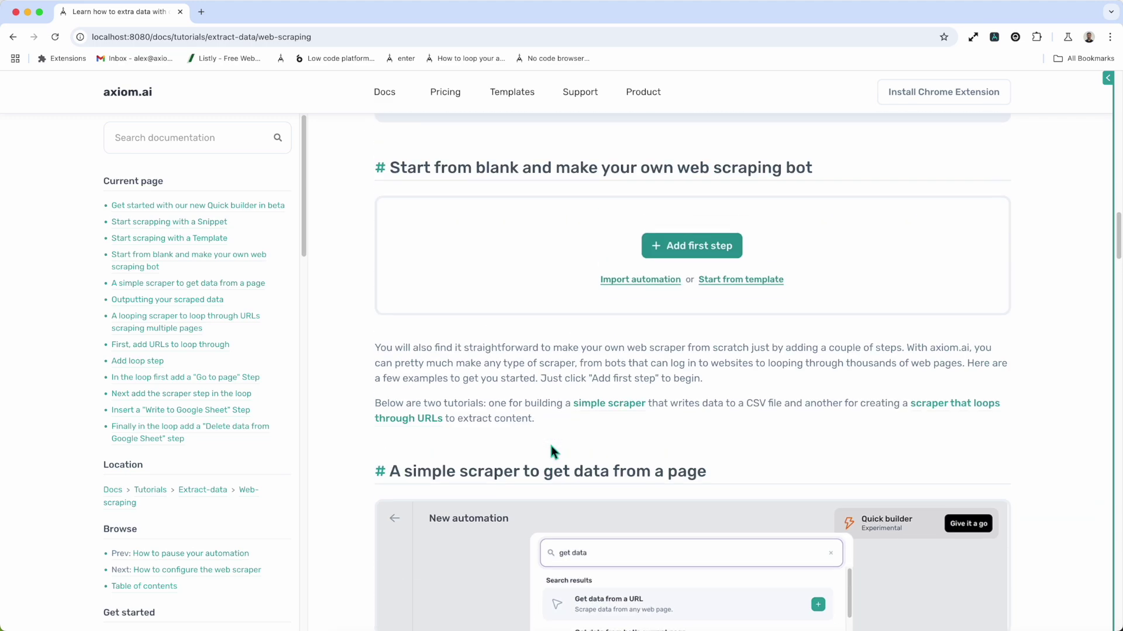
pyautogui.scroll(1, 551, 449)
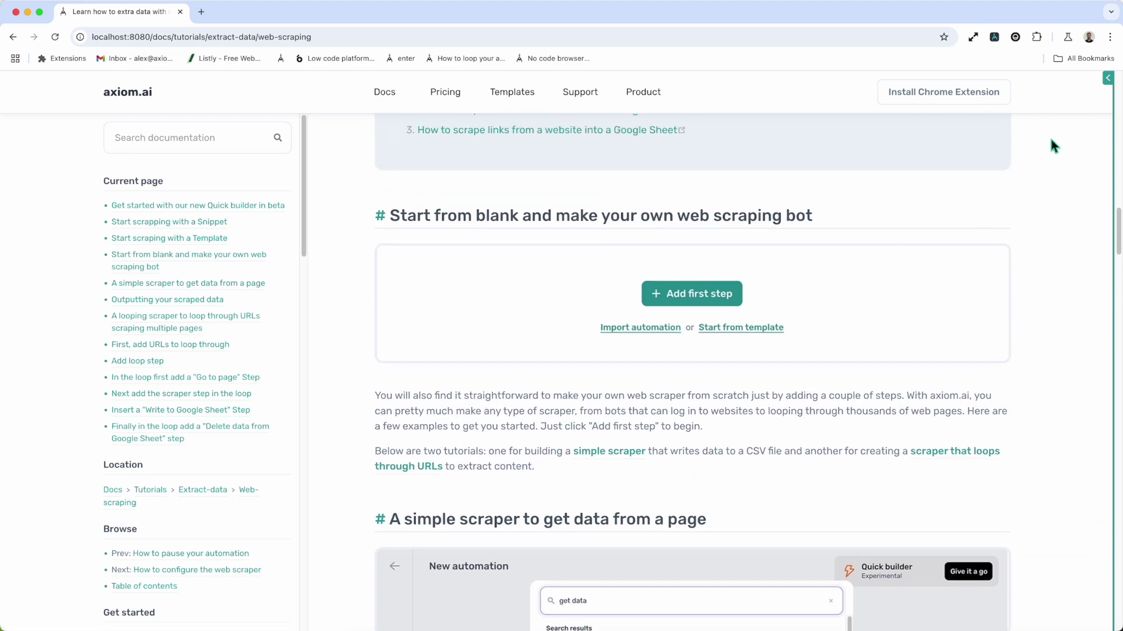
# Step: Create a blank new automation in the extension and add "Get data from a URL" as its first step
pyautogui.click(1107, 92)
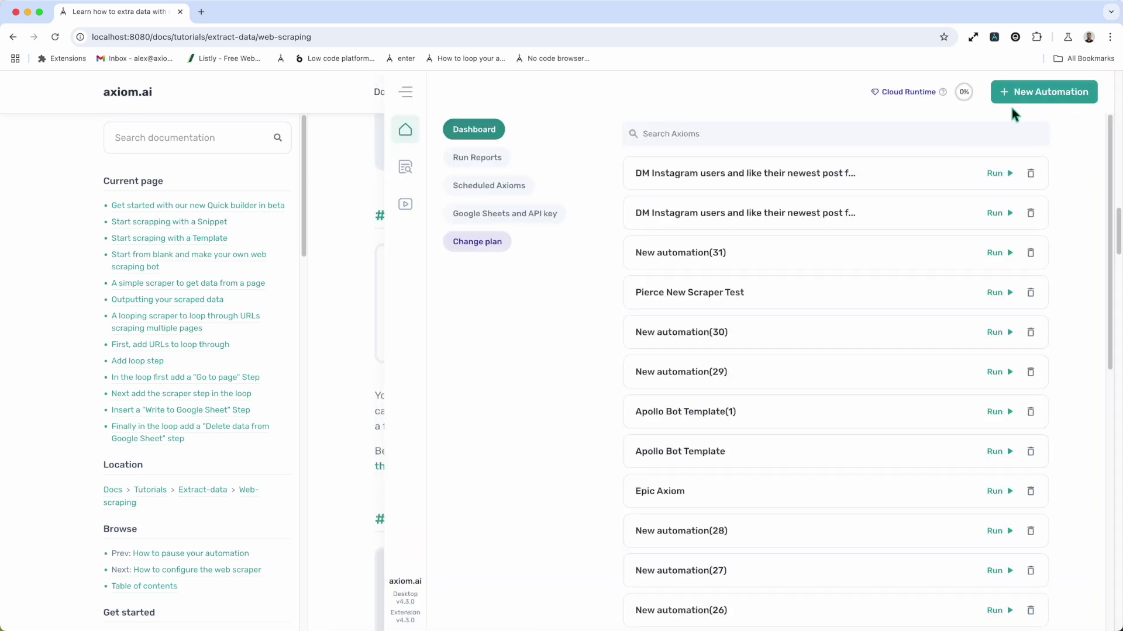
pyautogui.click(1033, 95)
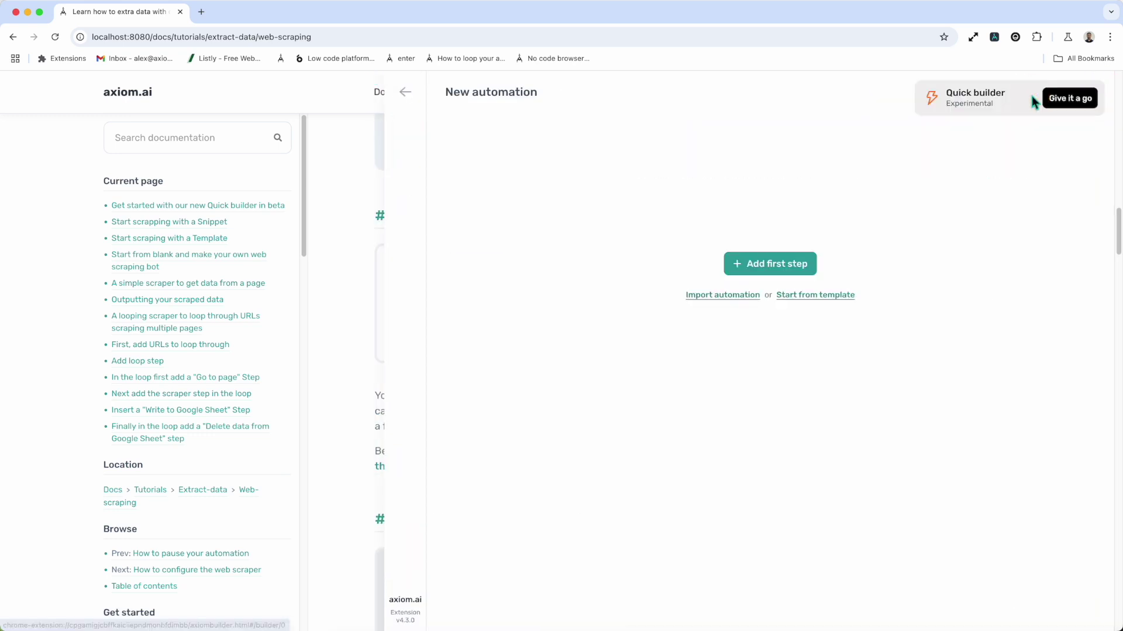
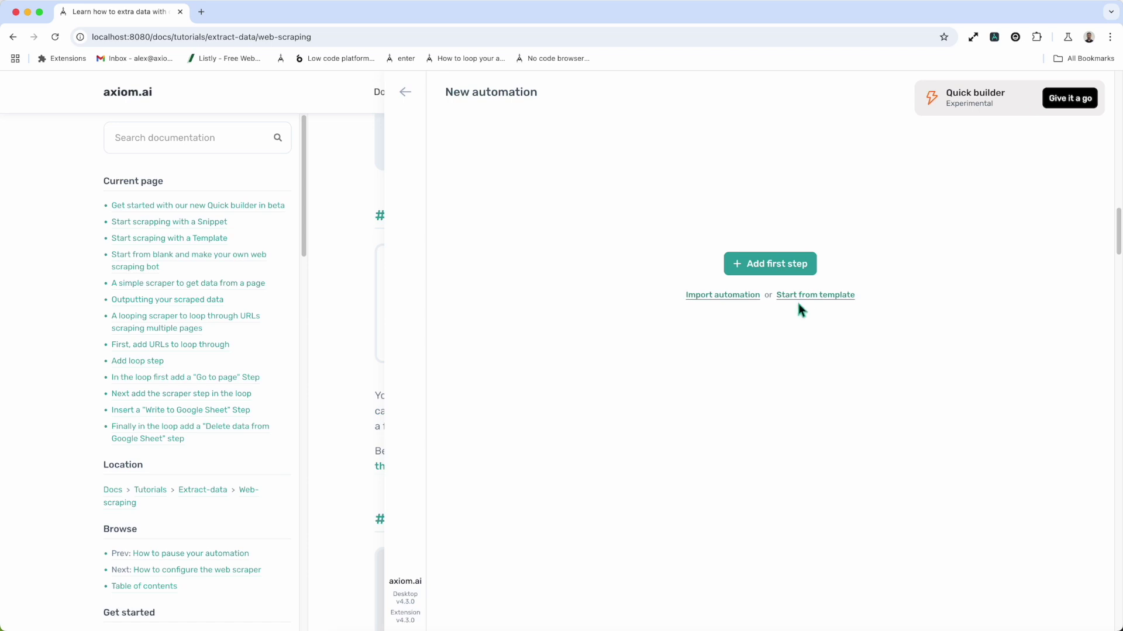
pyautogui.click(806, 268)
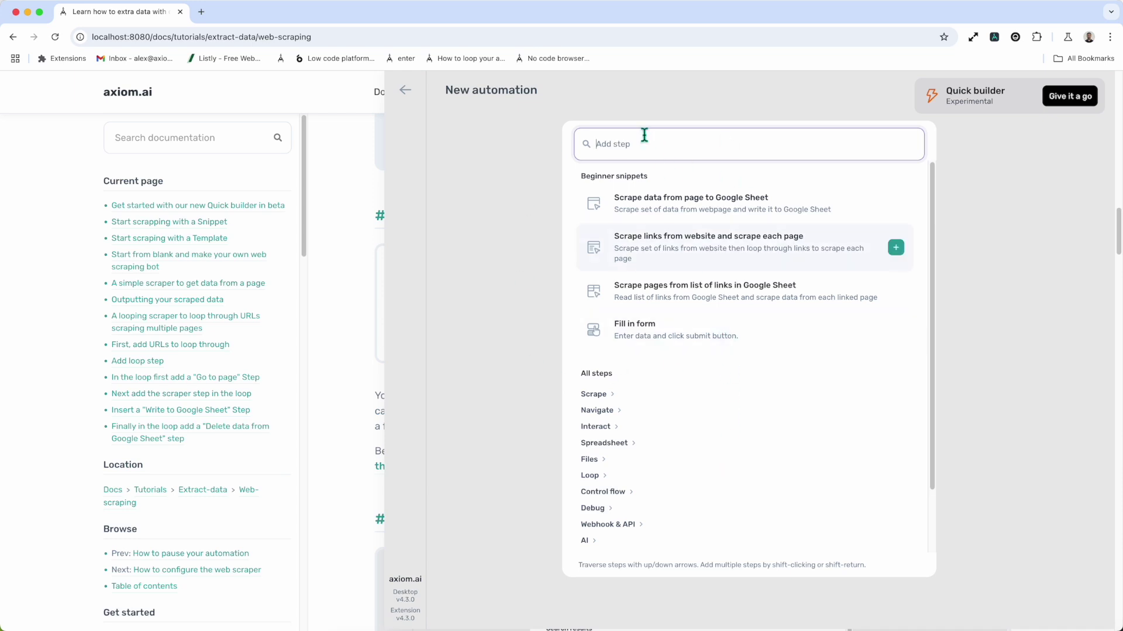
pyautogui.write('get')
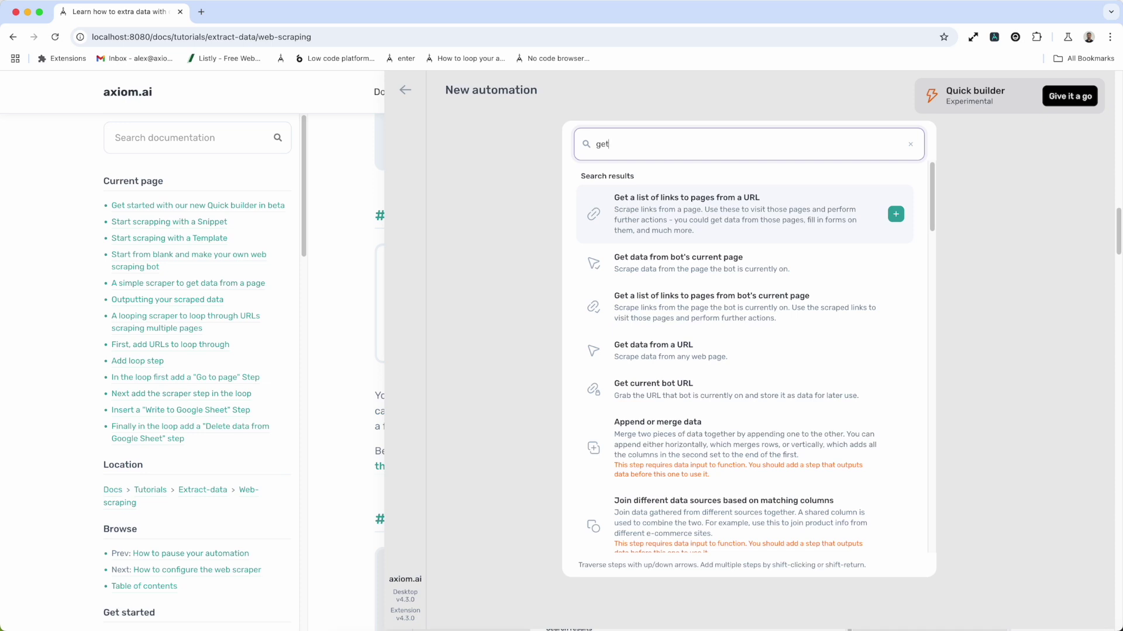
pyautogui.click(670, 362)
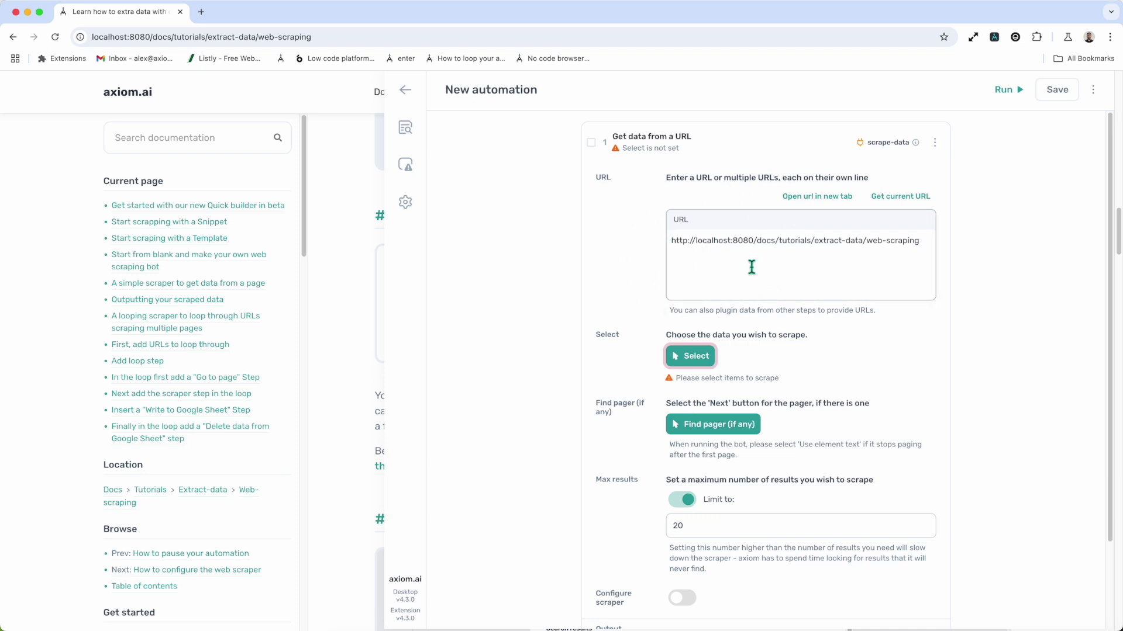
# Step: Examine the URL, Select, Find pager and Max results settings of the Get data from a URL step, then collapse it
pyautogui.doubleClick(857, 240)
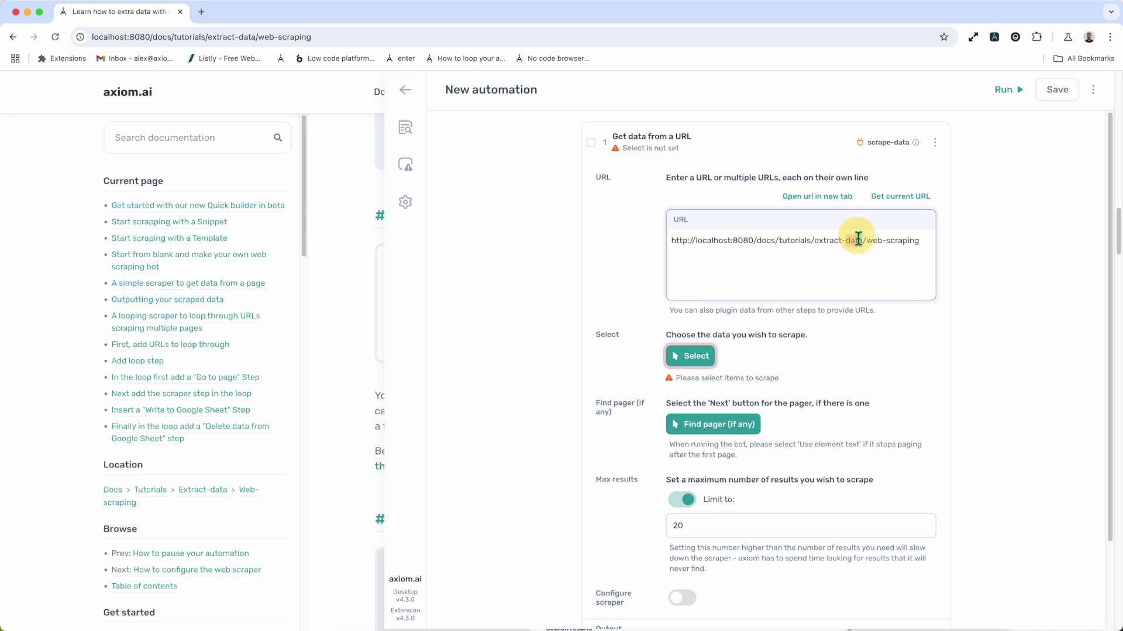
pyautogui.click(865, 352)
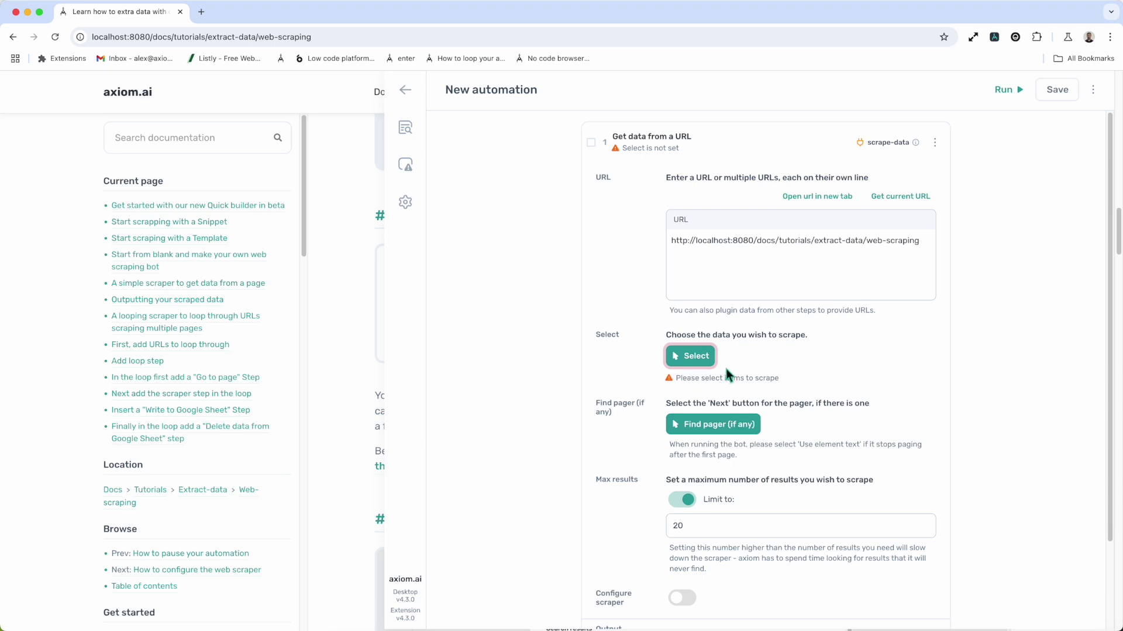
pyautogui.scroll(-3, 702, 477)
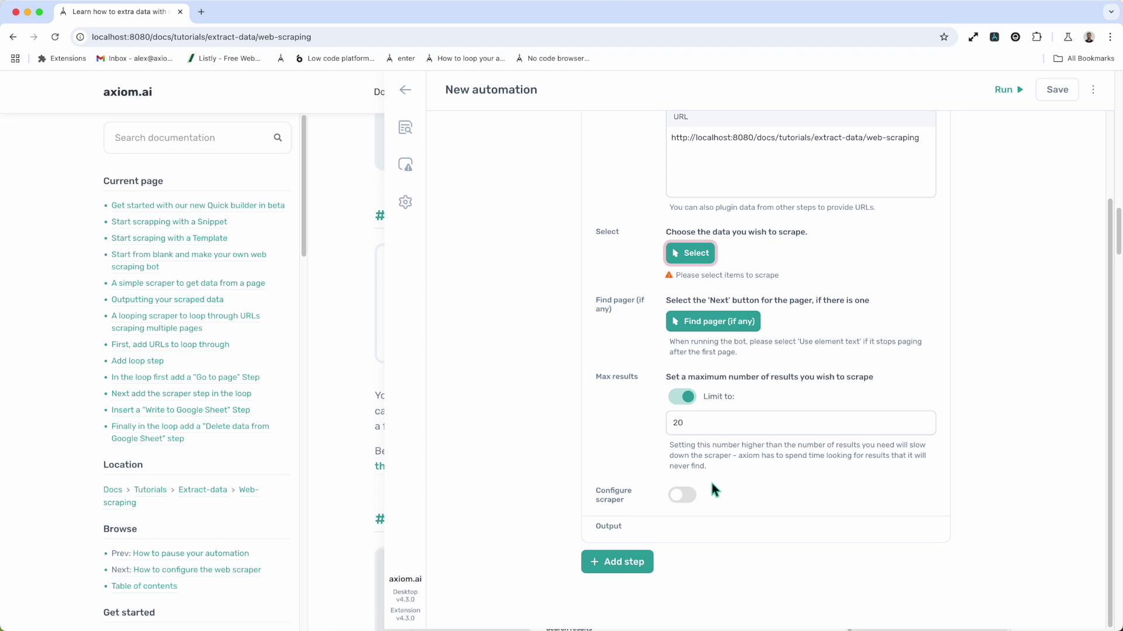
pyautogui.scroll(3, 713, 483)
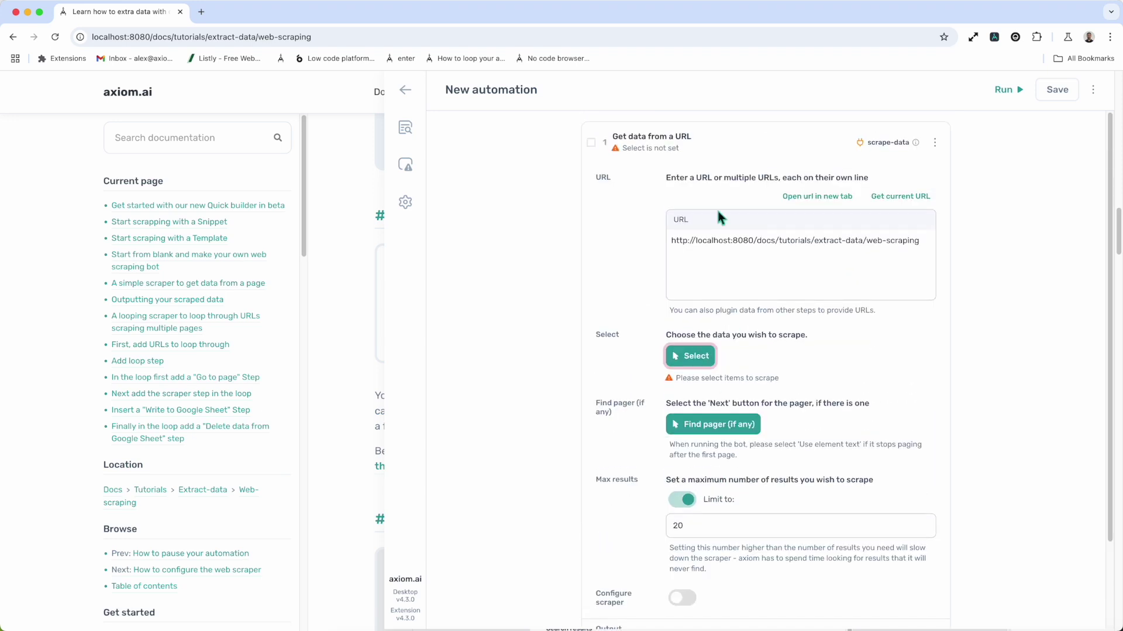
pyautogui.click(746, 143)
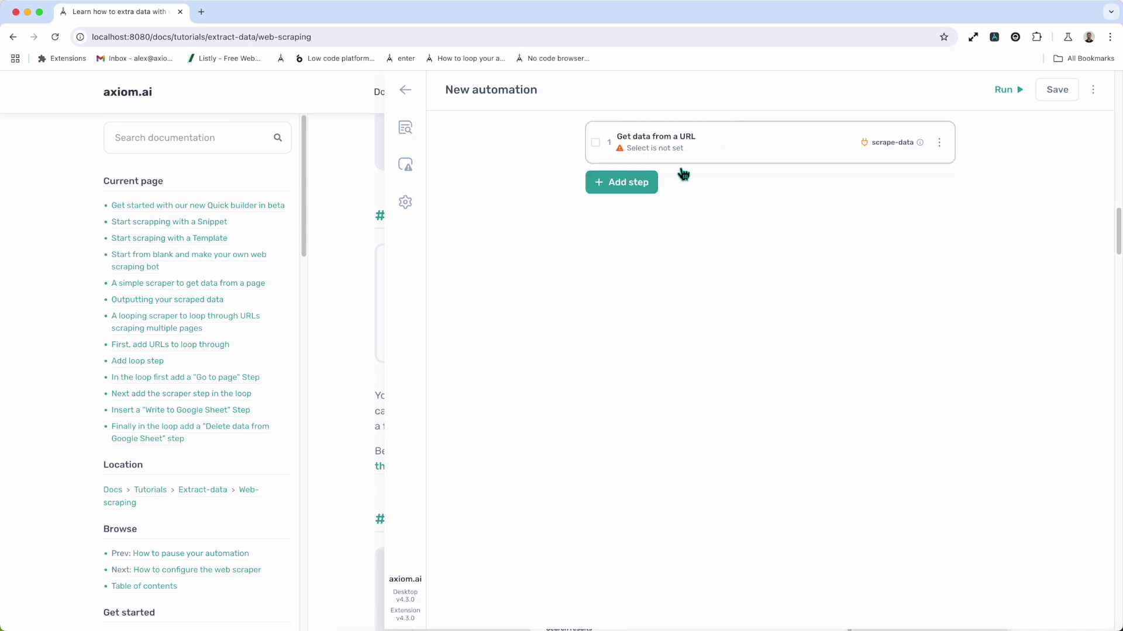
pyautogui.click(742, 144)
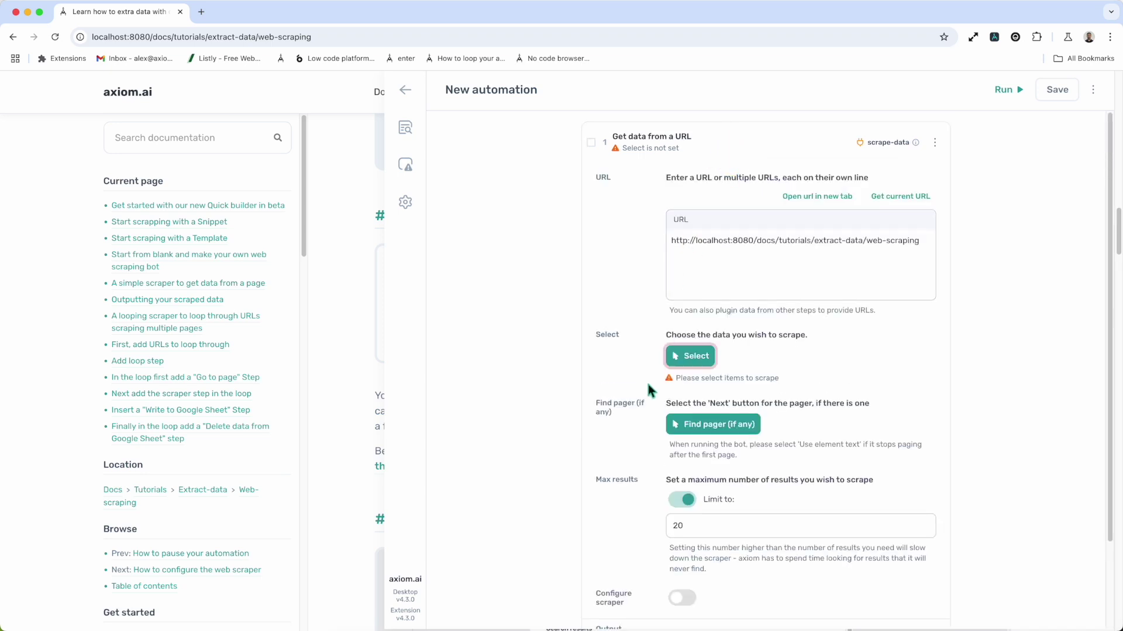
pyautogui.click(742, 143)
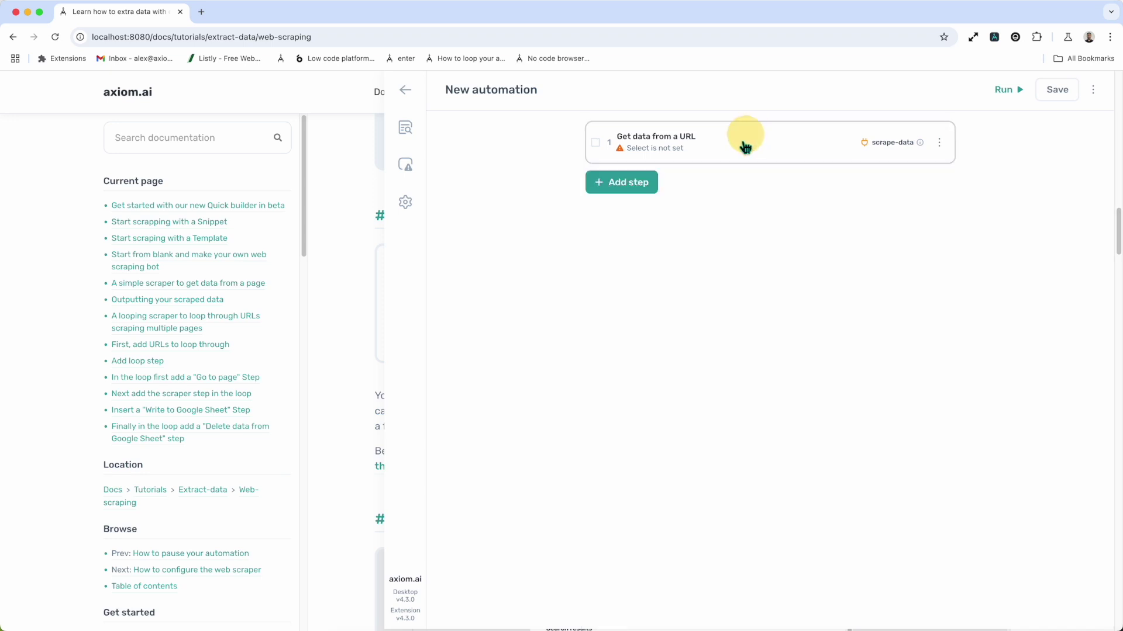
# Step: Search the step finder for "csv" and add "Export to CSV" as the second step of the automation
pyautogui.click(639, 189)
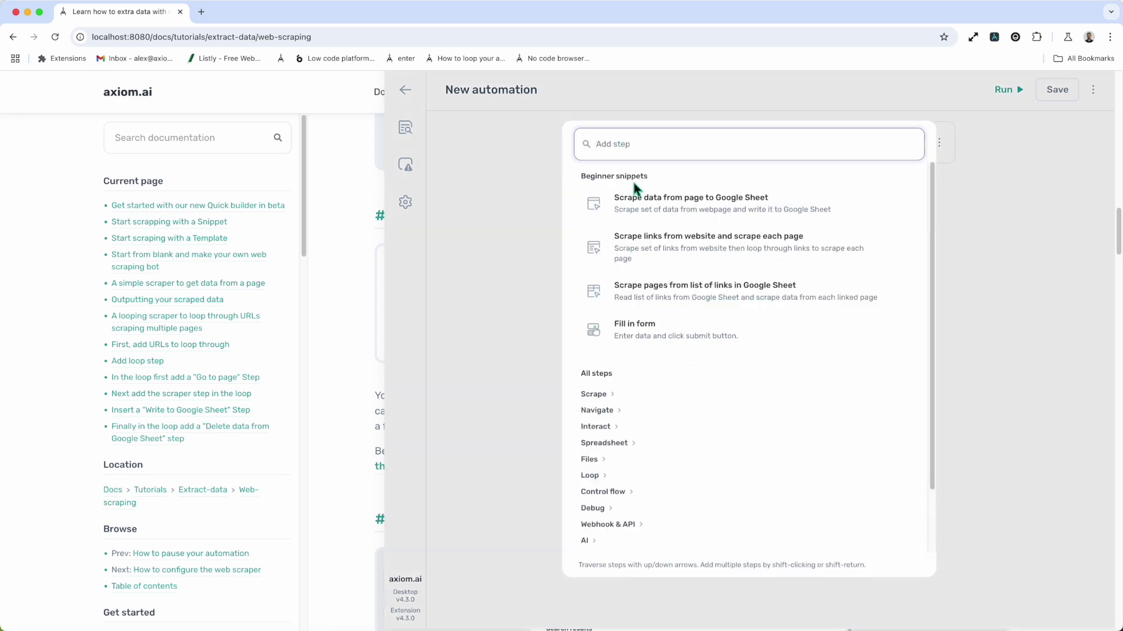
pyautogui.write('csv')
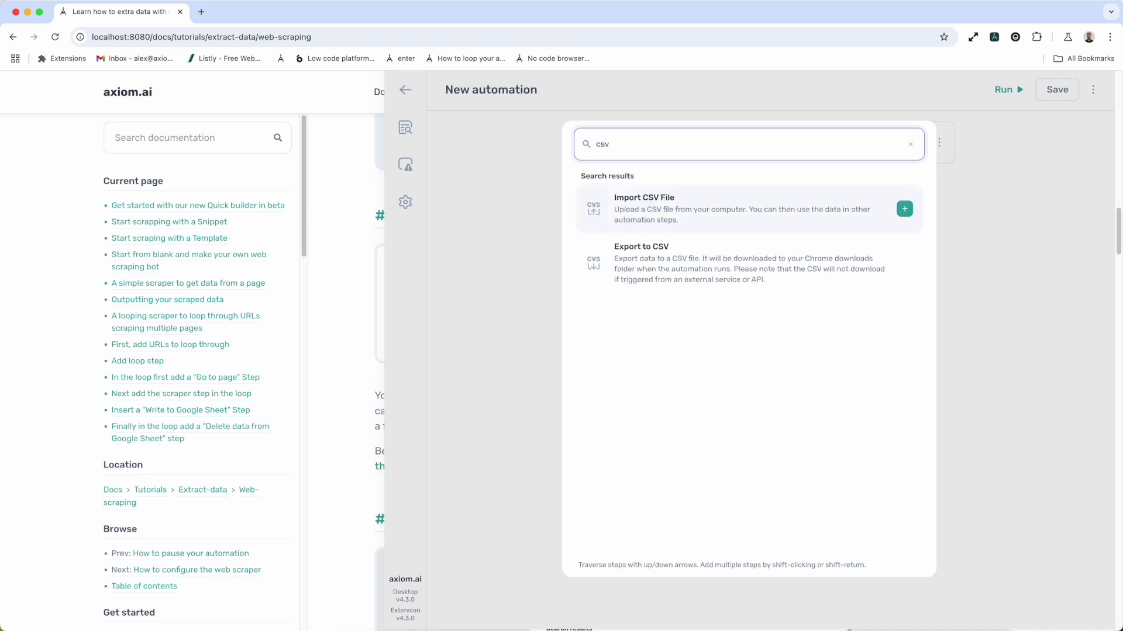
pyautogui.click(664, 257)
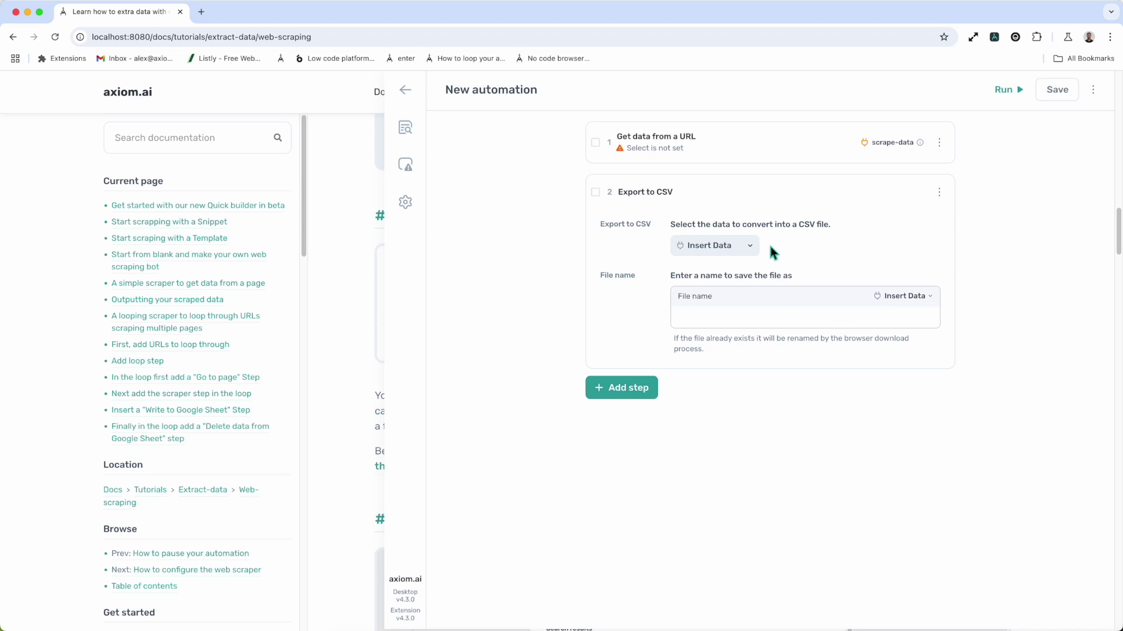
# Step: Search the step finder for "write" between the two steps, and close it without adding anything
pyautogui.click(729, 171)
pyautogui.write('write')
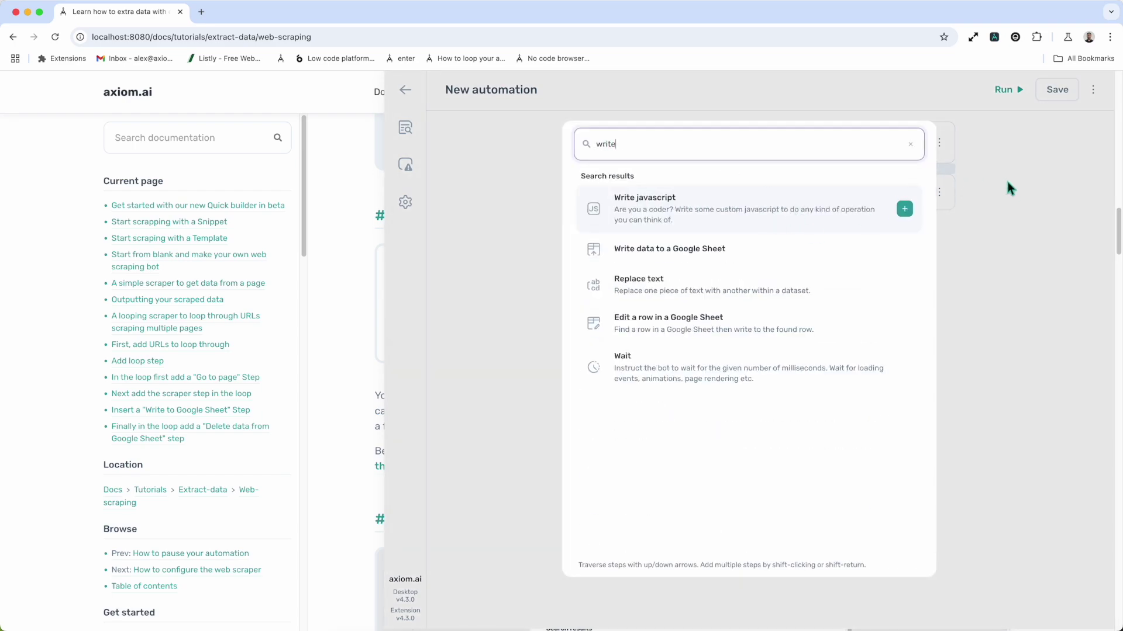
pyautogui.click(939, 205)
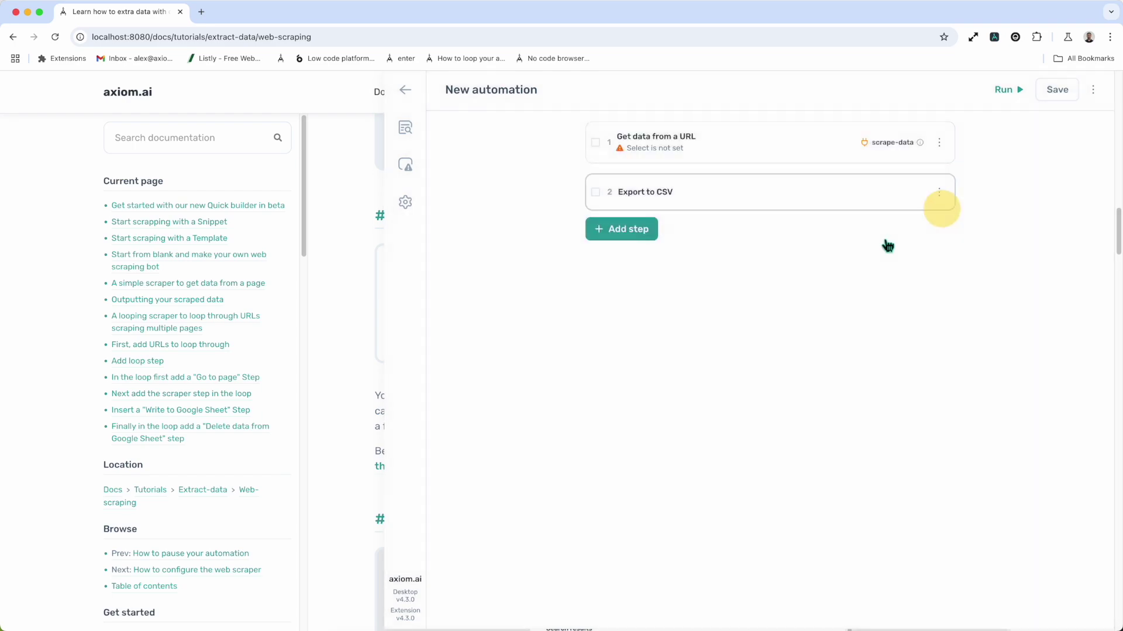
# Step: Set the Export to CSV step's data to [scrape-data] with all columns selected, and collapse the step
pyautogui.click(757, 198)
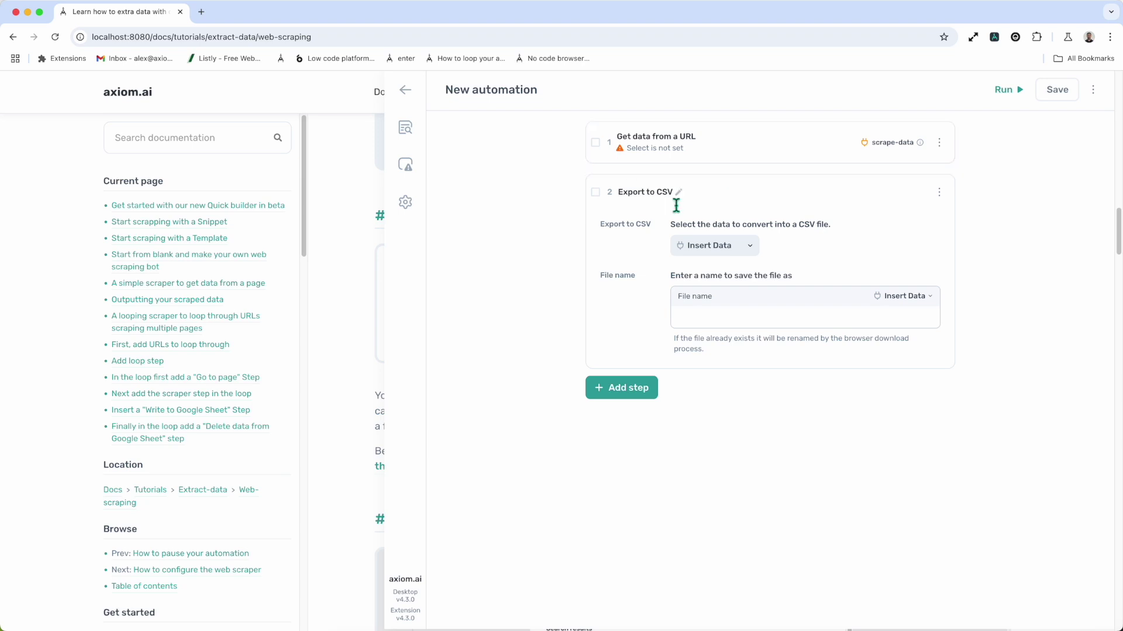
pyautogui.click(729, 252)
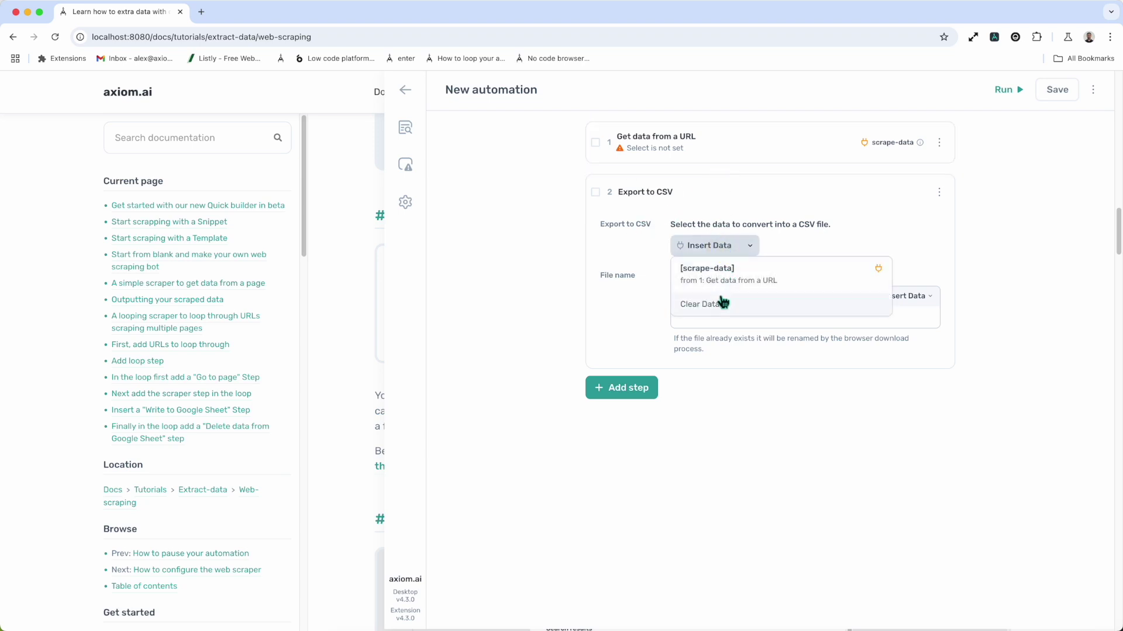
pyautogui.click(722, 276)
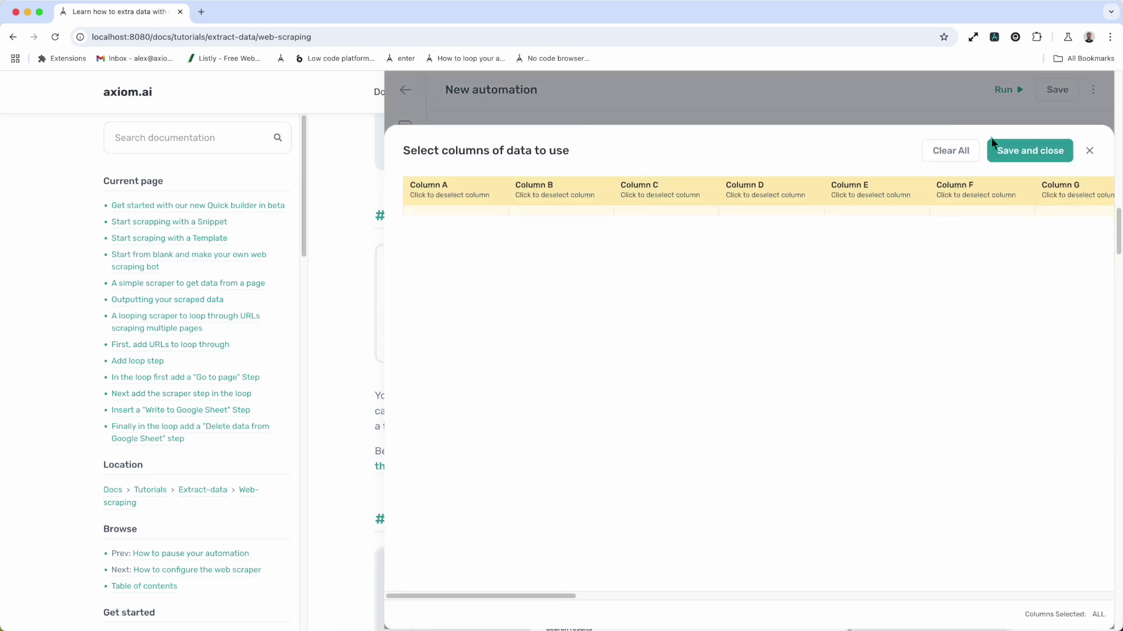
pyautogui.click(994, 145)
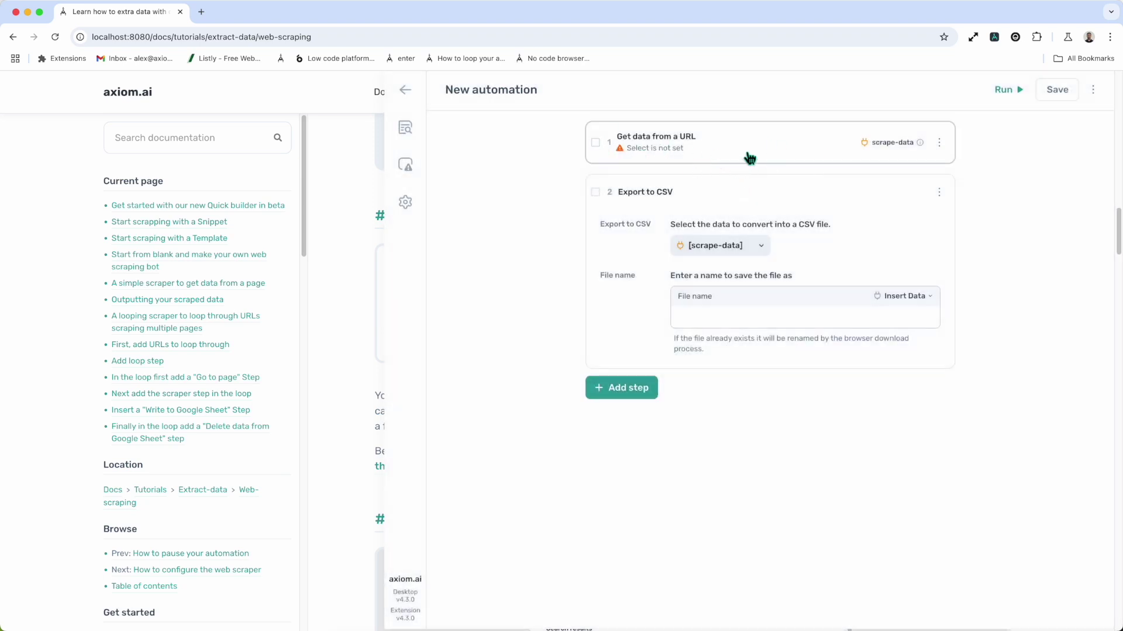
pyautogui.click(739, 200)
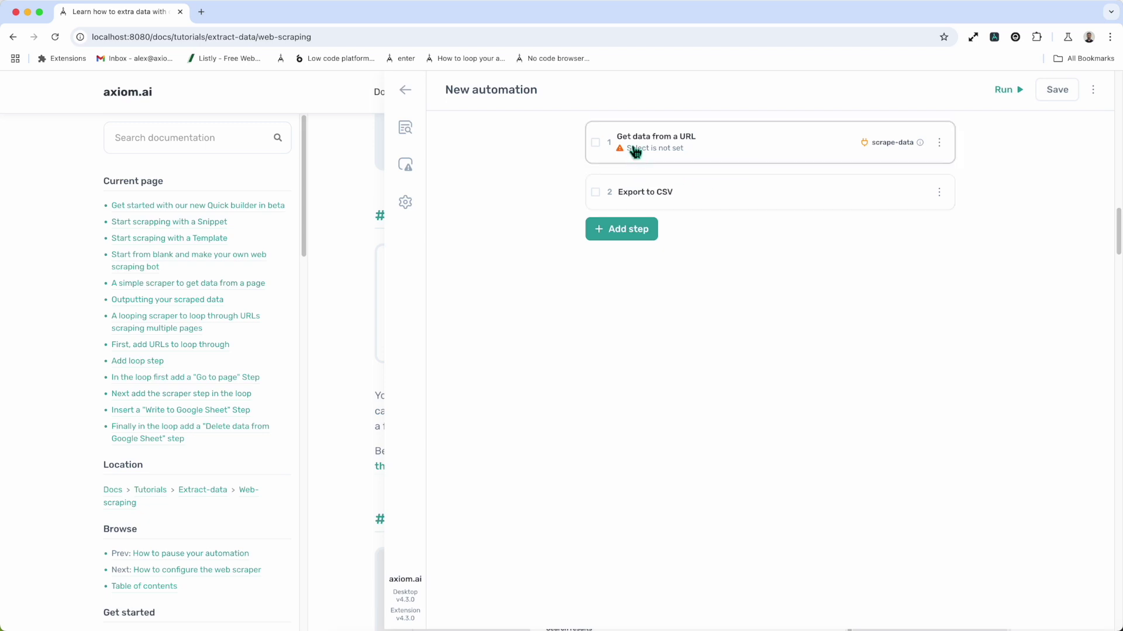
# Step: Leave the new automation for the dashboard and hide the extension panel to return to the documentation page
pyautogui.moveTo(383, 92)
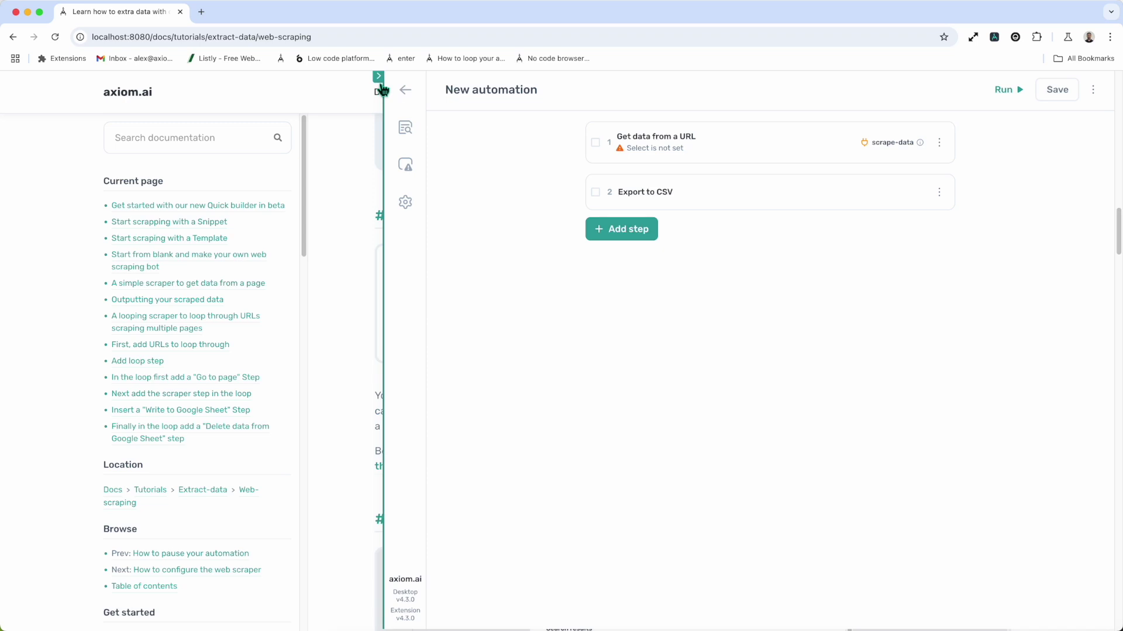
pyautogui.click(405, 91)
pyautogui.click(822, 390)
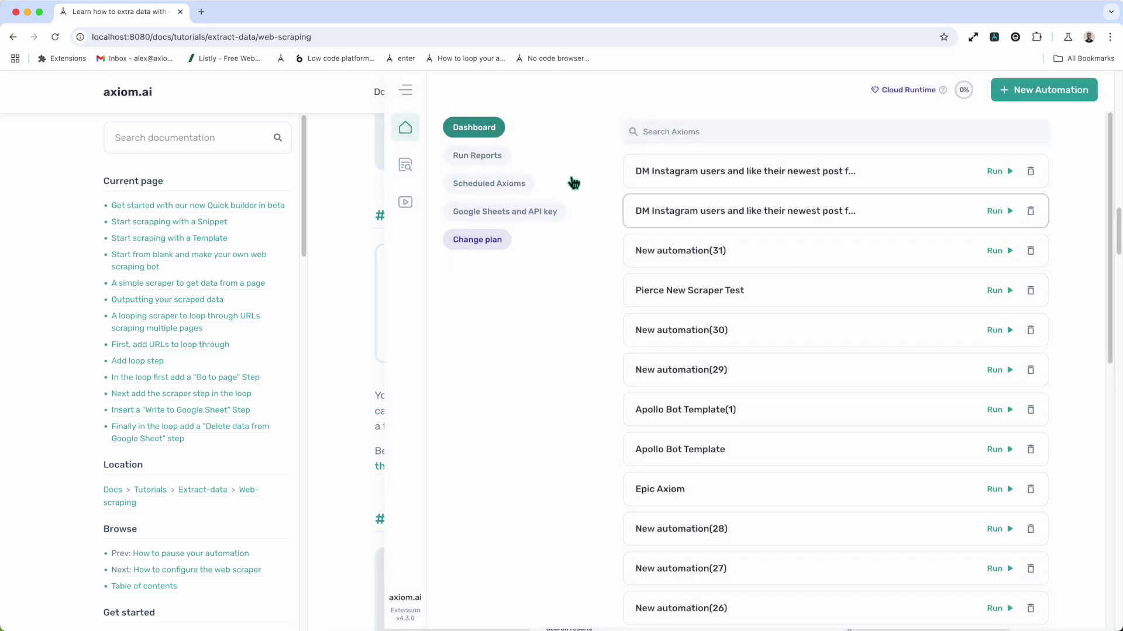
pyautogui.click(381, 81)
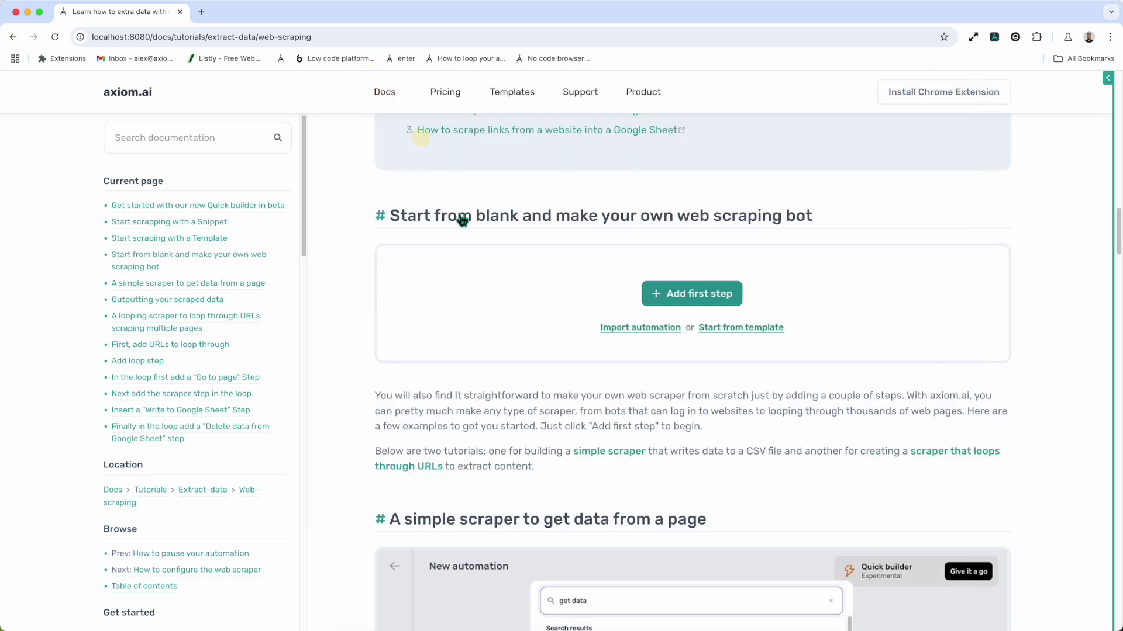
# Step: Examine the documentation's simple scraper tutorial and its "Outputting your scraped data" section with the Simple scraper + export pattern
pyautogui.scroll(-5, 592, 415)
pyautogui.scroll(-3, 592, 431)
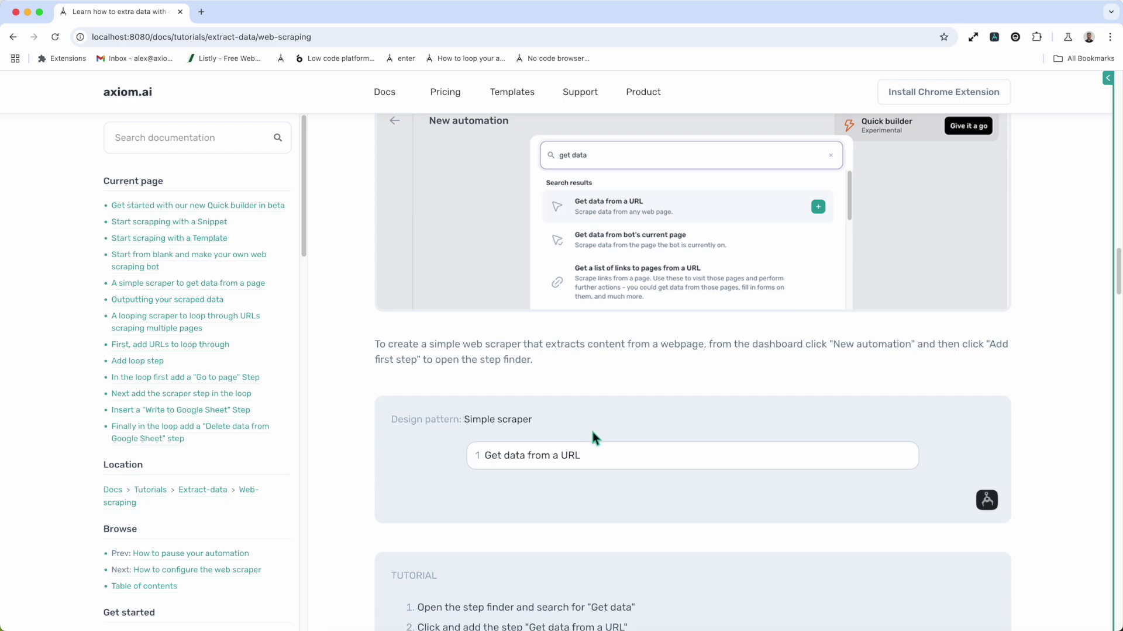
pyautogui.scroll(7, 591, 432)
pyautogui.scroll(-5, 596, 438)
pyautogui.scroll(-2, 593, 436)
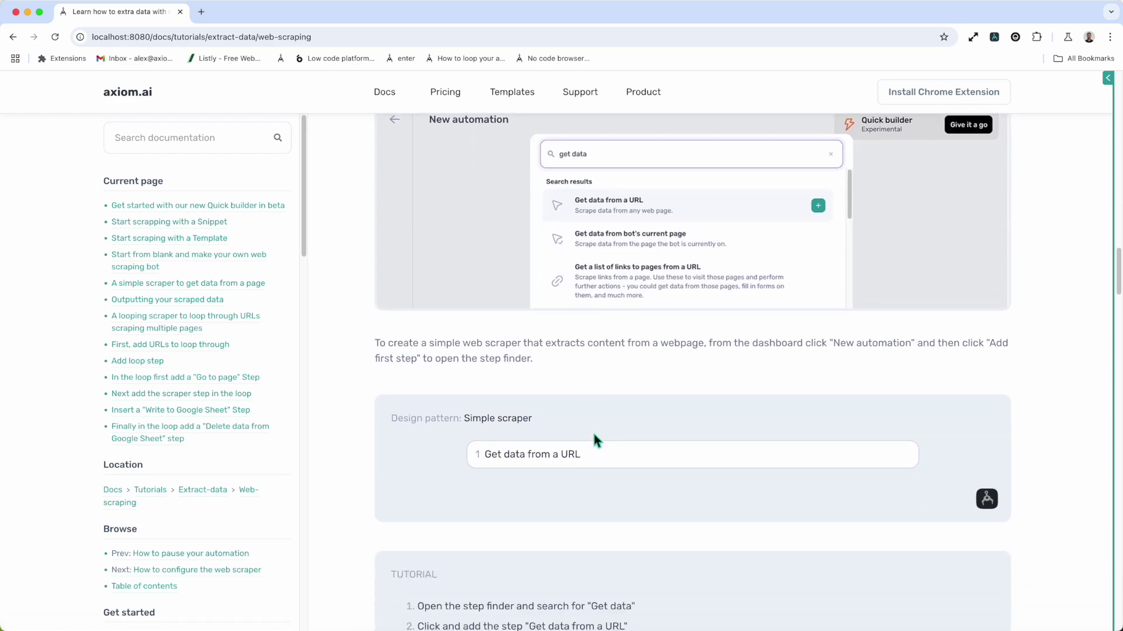
pyautogui.scroll(-6, 593, 433)
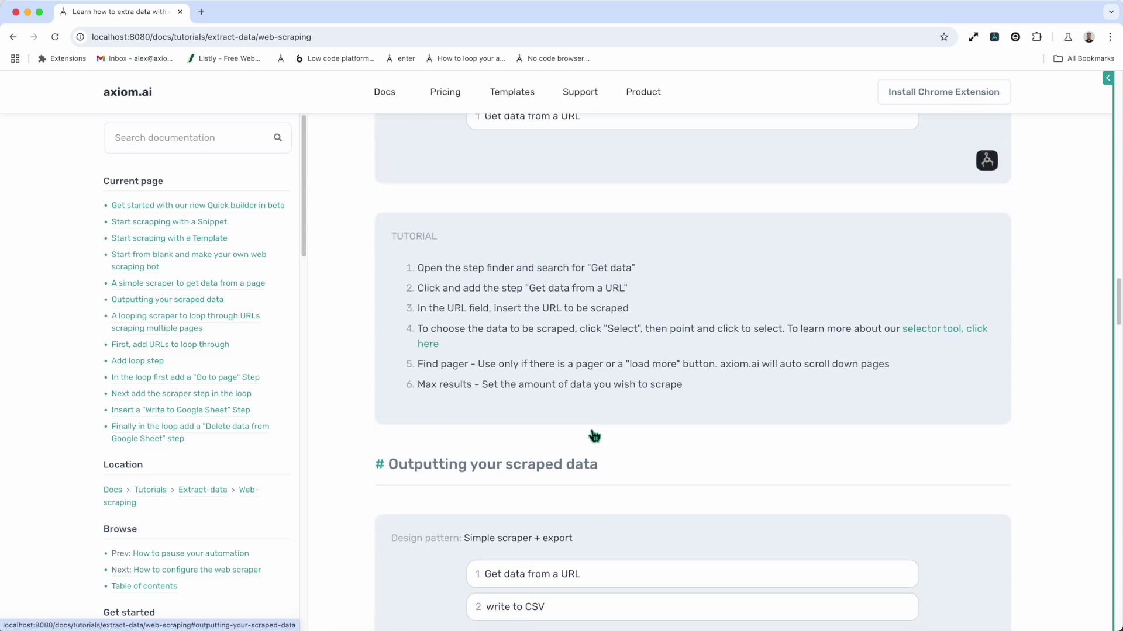
pyautogui.scroll(-2, 594, 435)
pyautogui.scroll(-1, 594, 436)
pyautogui.scroll(-6, 594, 435)
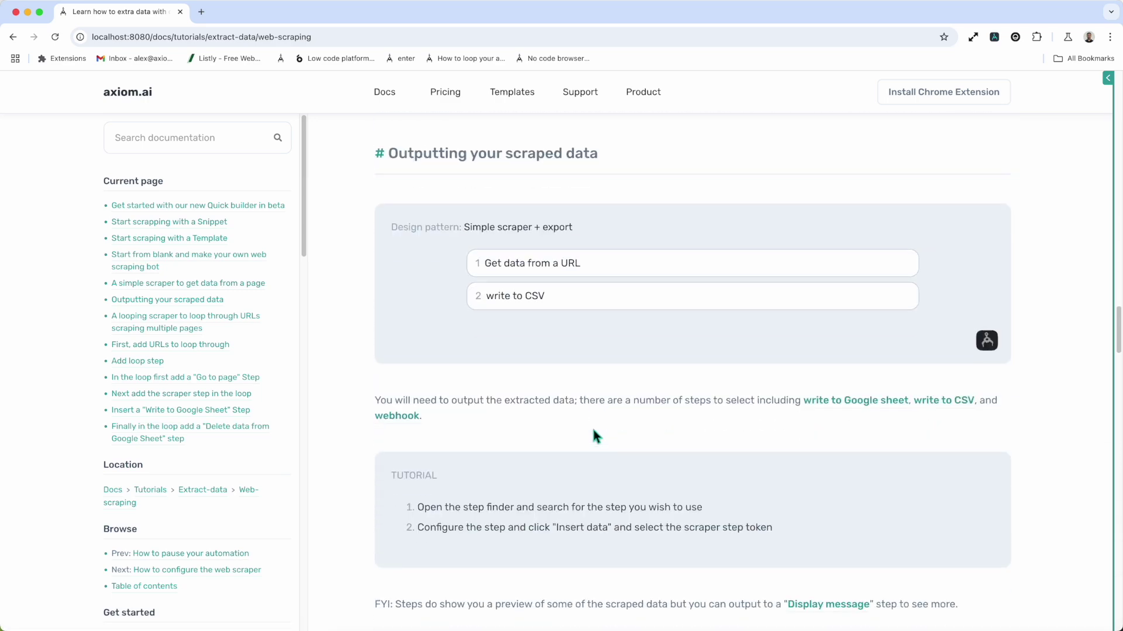
pyautogui.scroll(-1, 594, 436)
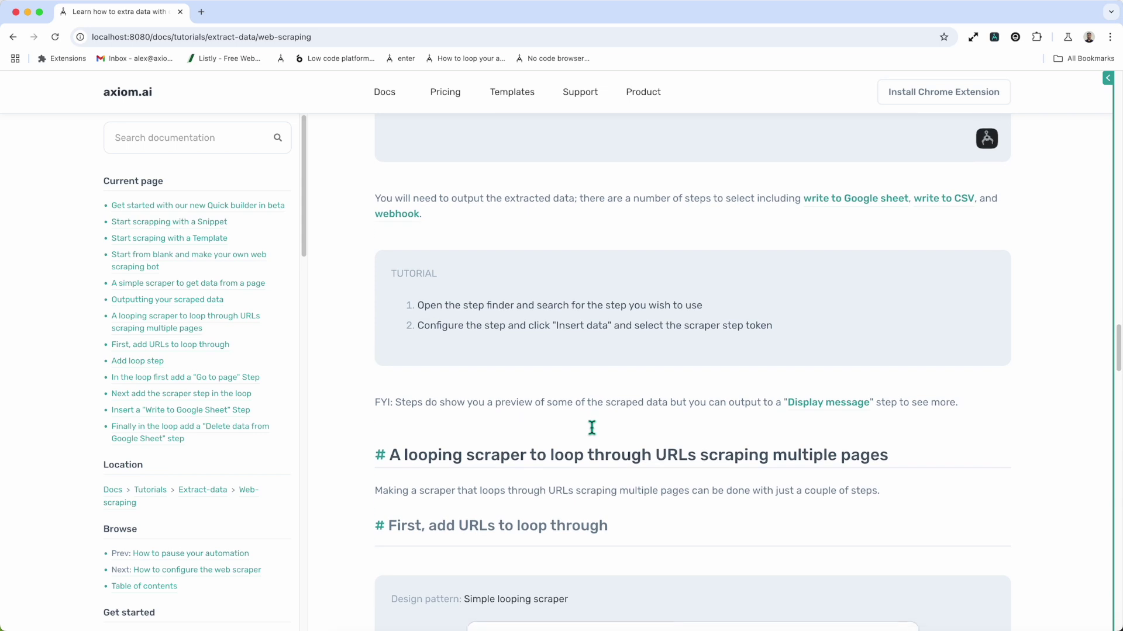
# Step: Examine the looping scraper documentation on reading URLs from a Google Sheet, looping through data and adding a "Go to page" step
pyautogui.scroll(-2, 592, 427)
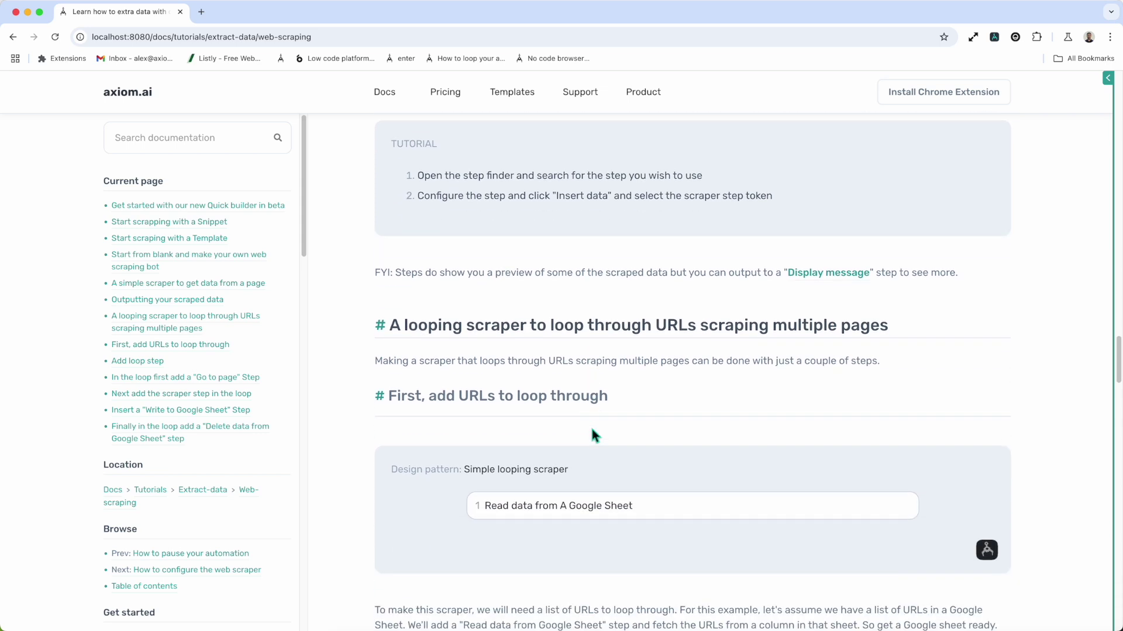
pyautogui.scroll(-1, 592, 431)
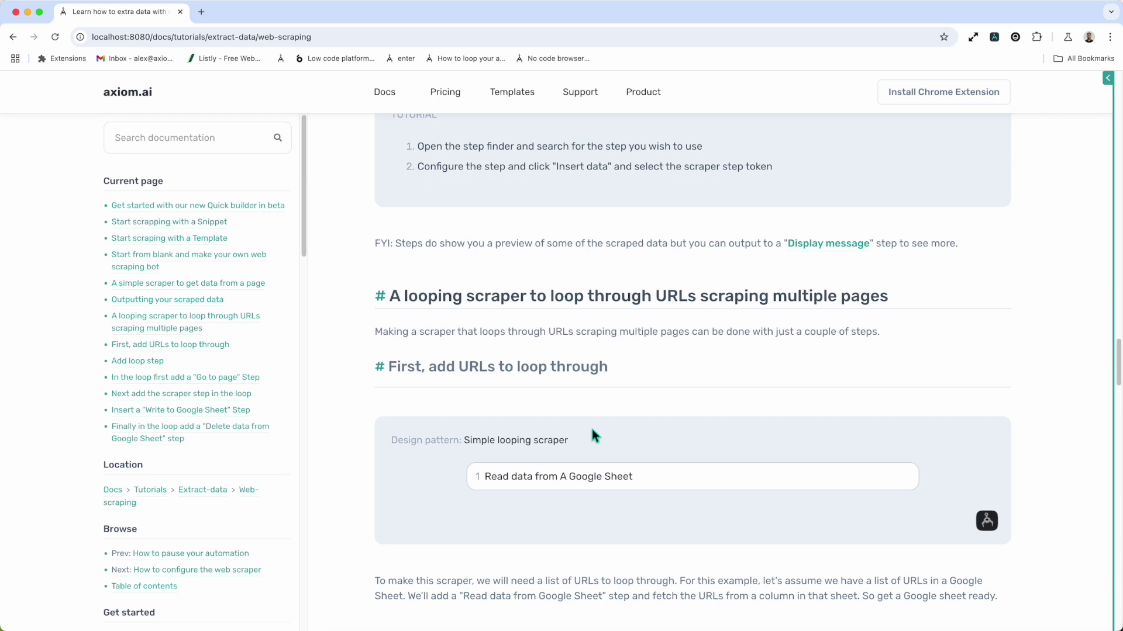
pyautogui.scroll(-3, 605, 459)
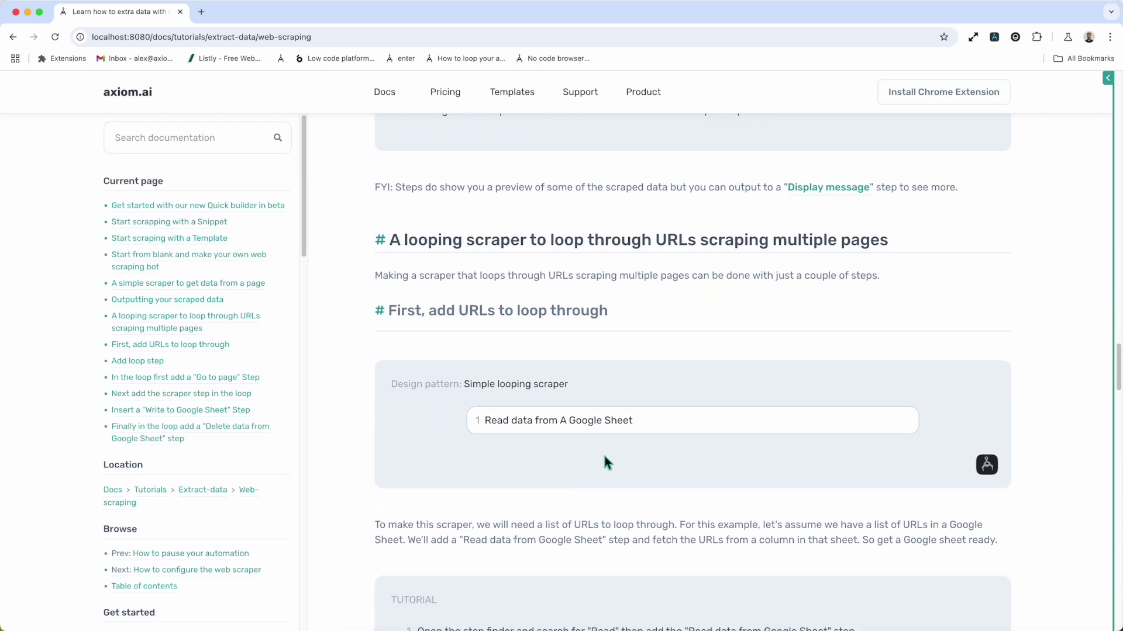
pyautogui.scroll(-6, 602, 453)
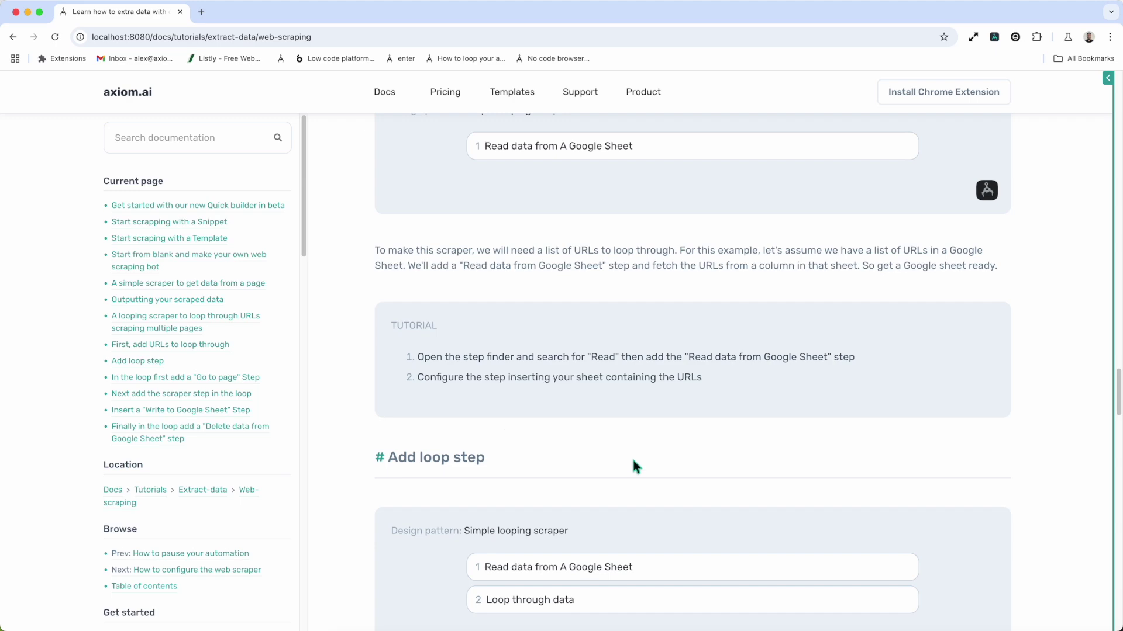
pyautogui.scroll(-5, 632, 461)
pyautogui.scroll(-2, 635, 461)
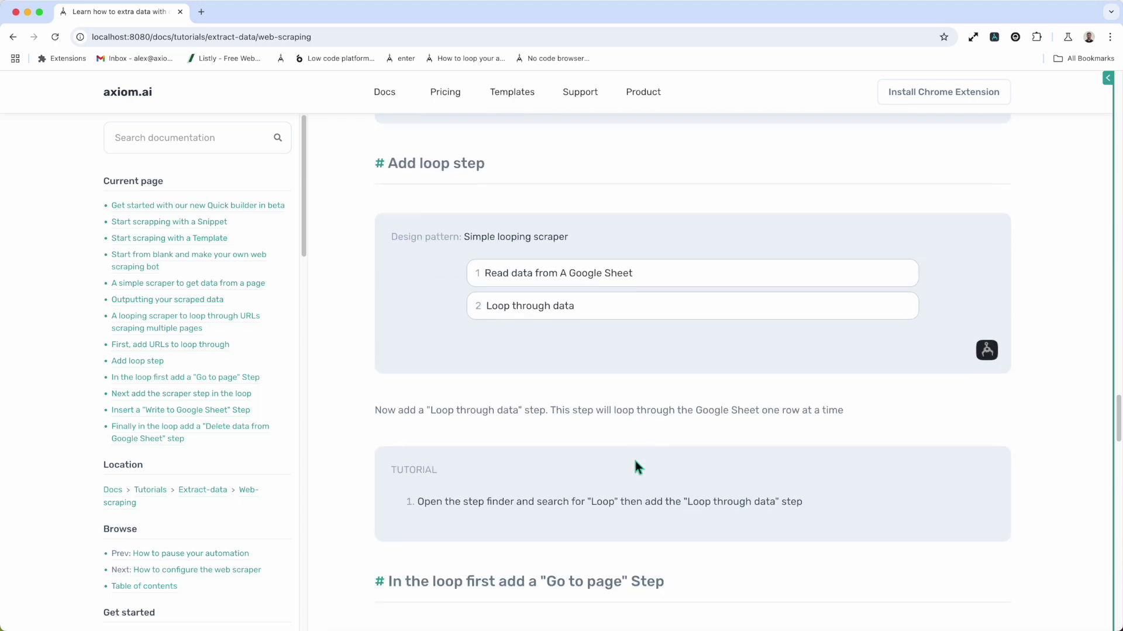
pyautogui.scroll(-6, 635, 461)
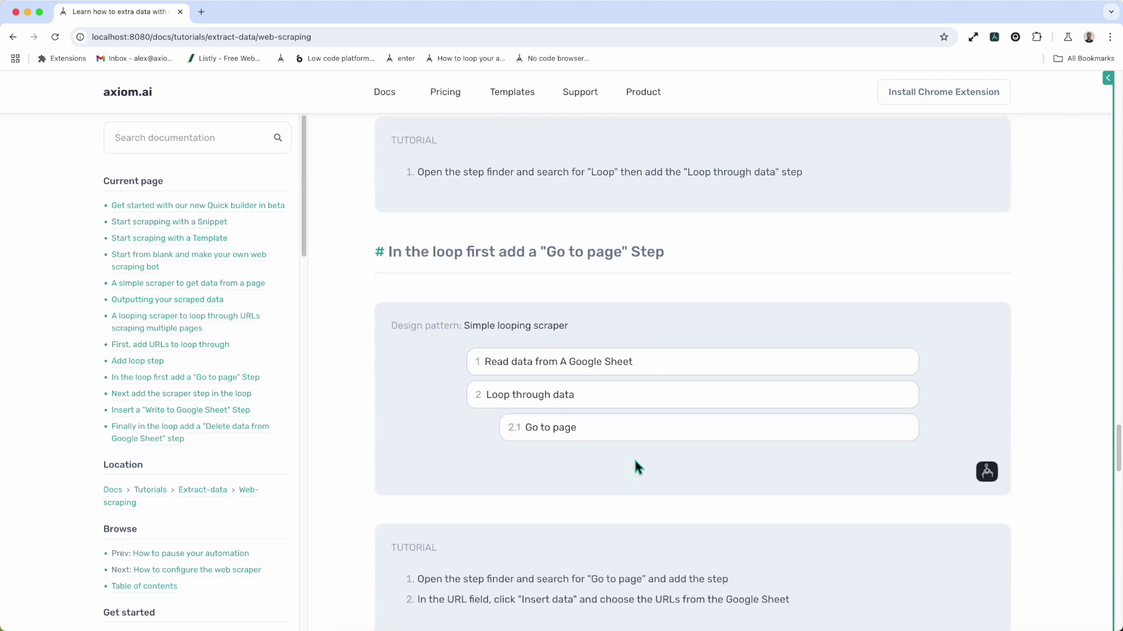
# Step: Examine the looping scraper sections on getting data from the current page, writing to a Google Sheet and deleting data from it
pyautogui.scroll(-8, 634, 462)
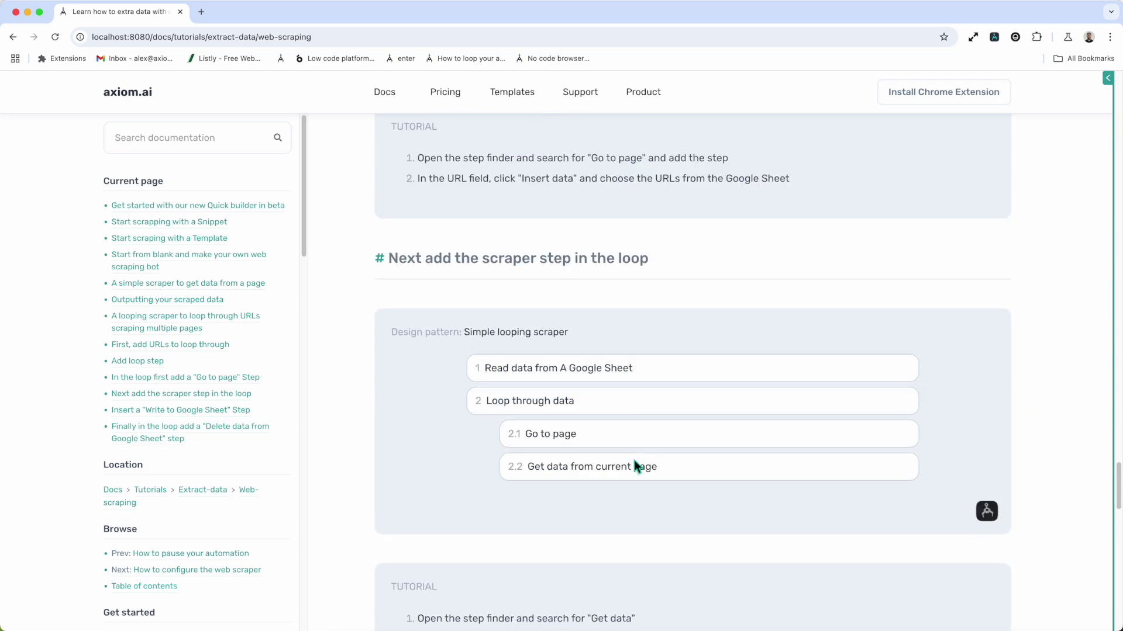
pyautogui.scroll(2, 635, 461)
pyautogui.scroll(-3, 635, 456)
pyautogui.scroll(-6, 635, 462)
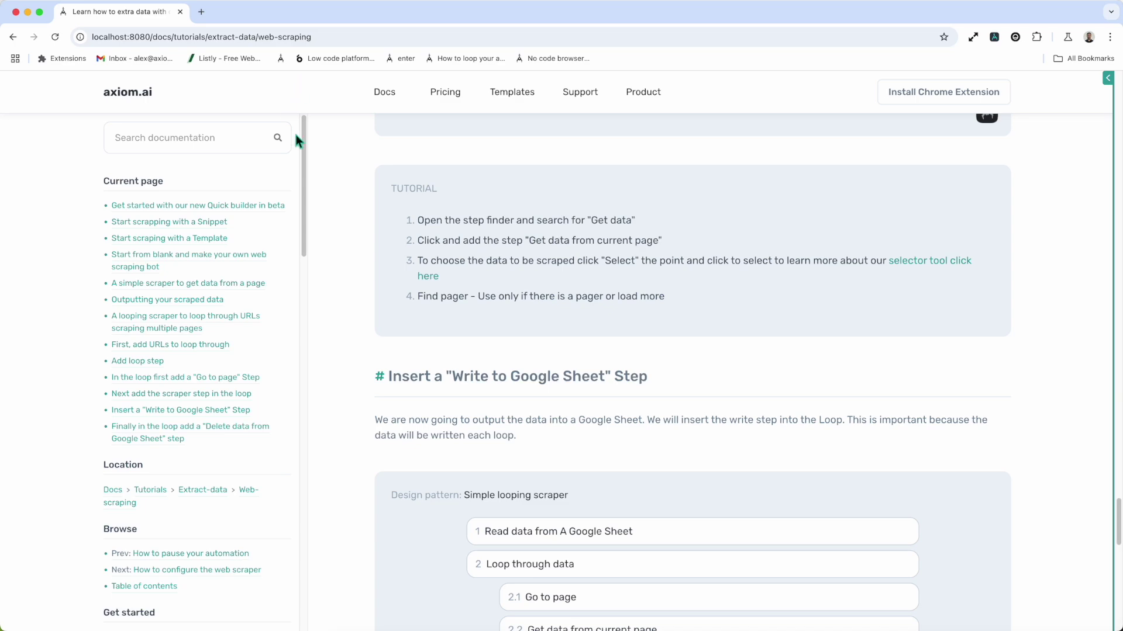
pyautogui.scroll(4, 202, 322)
pyautogui.scroll(-4, 614, 429)
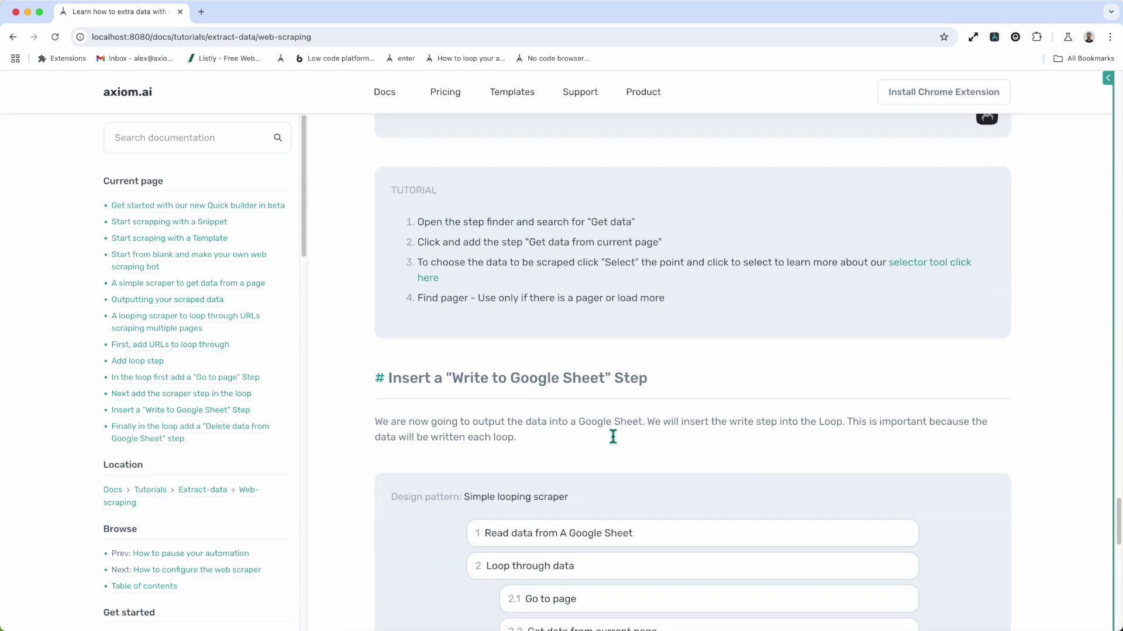
pyautogui.scroll(7, 611, 442)
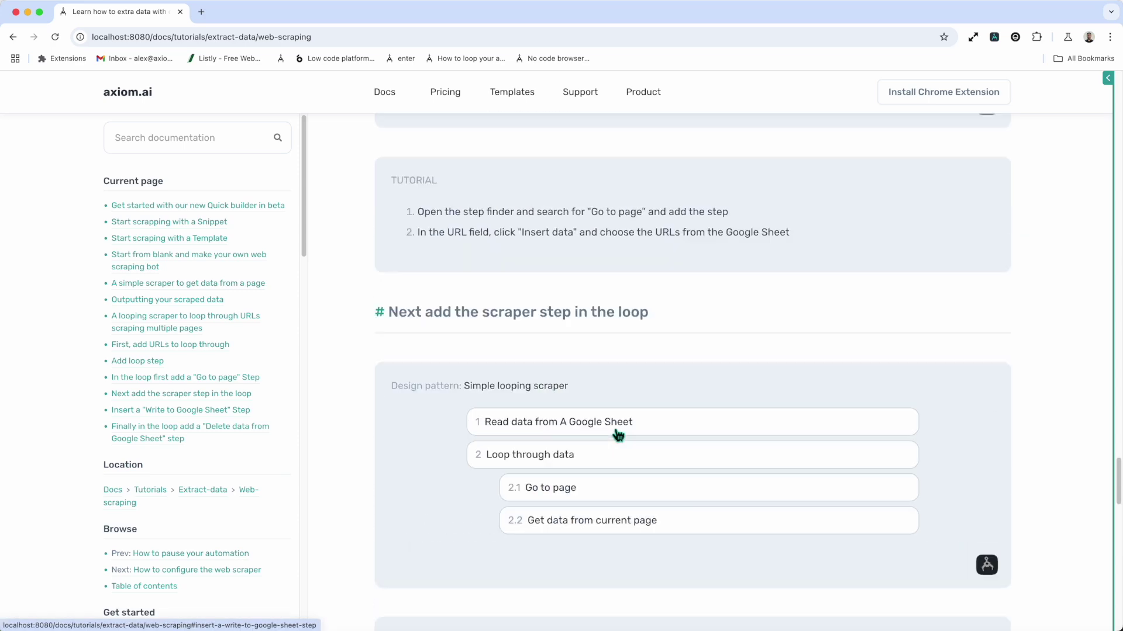
pyautogui.scroll(-1, 602, 443)
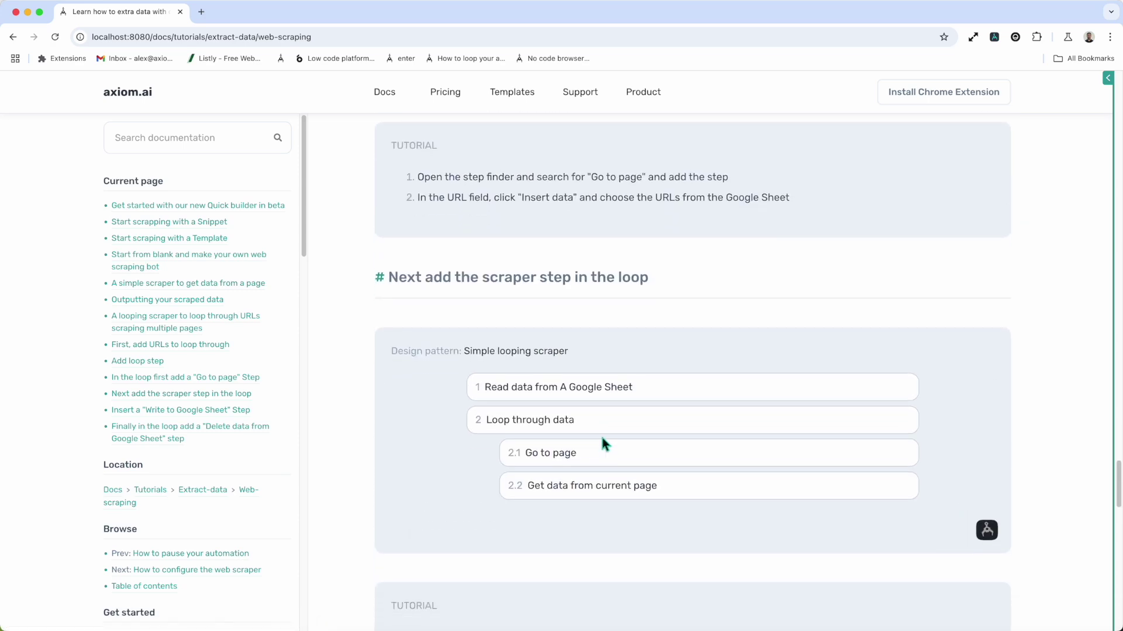
pyautogui.scroll(-1, 604, 443)
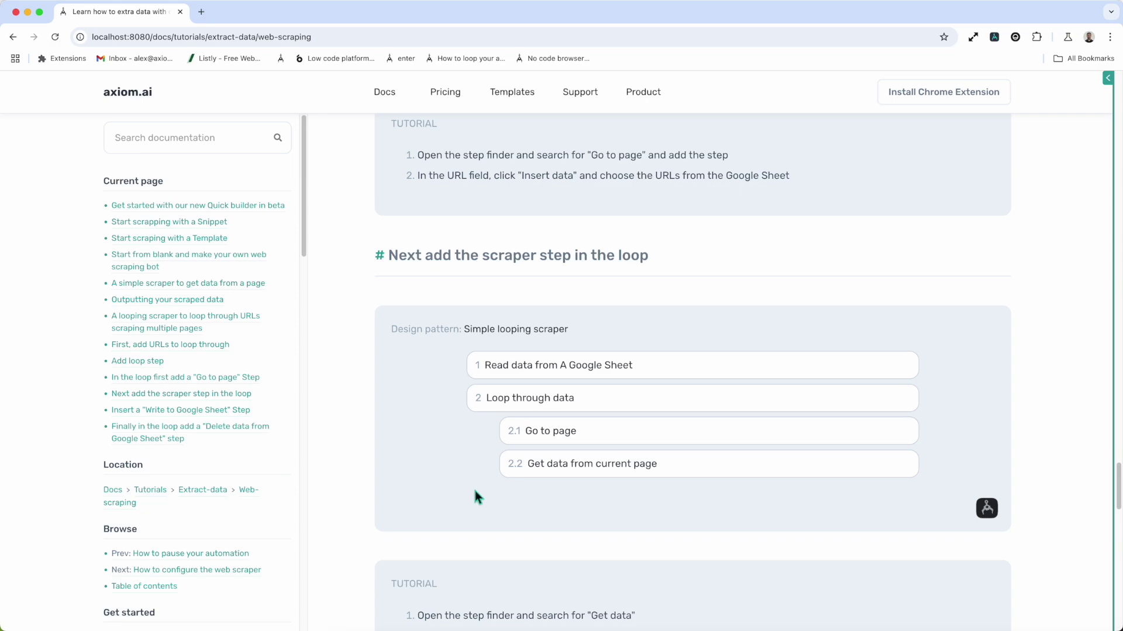
pyautogui.scroll(-3, 476, 496)
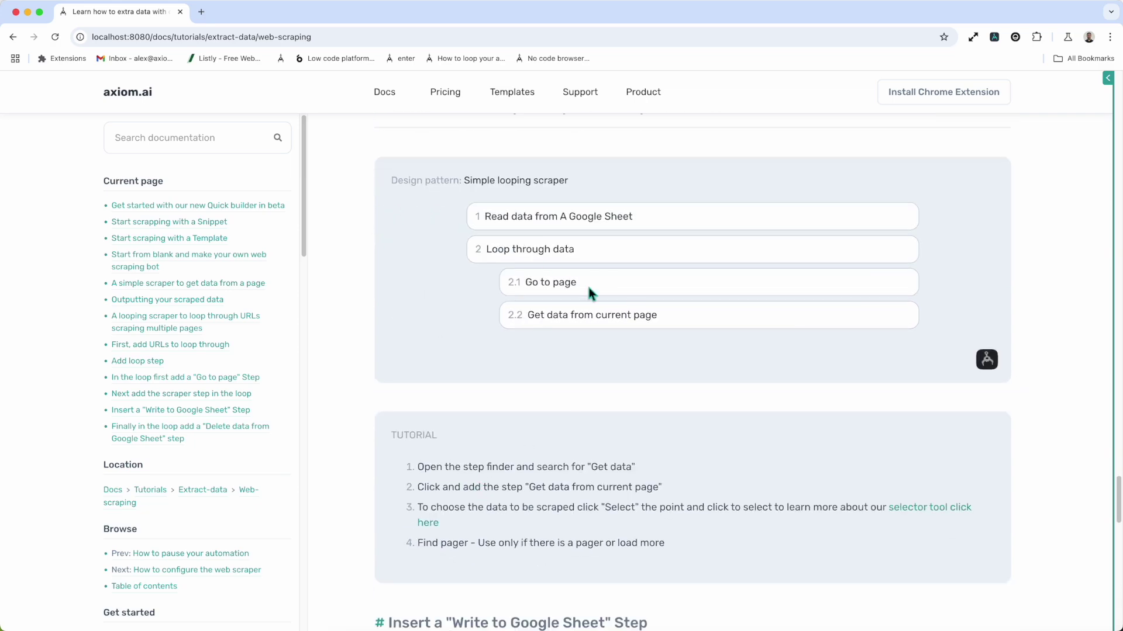
pyautogui.scroll(-10, 580, 418)
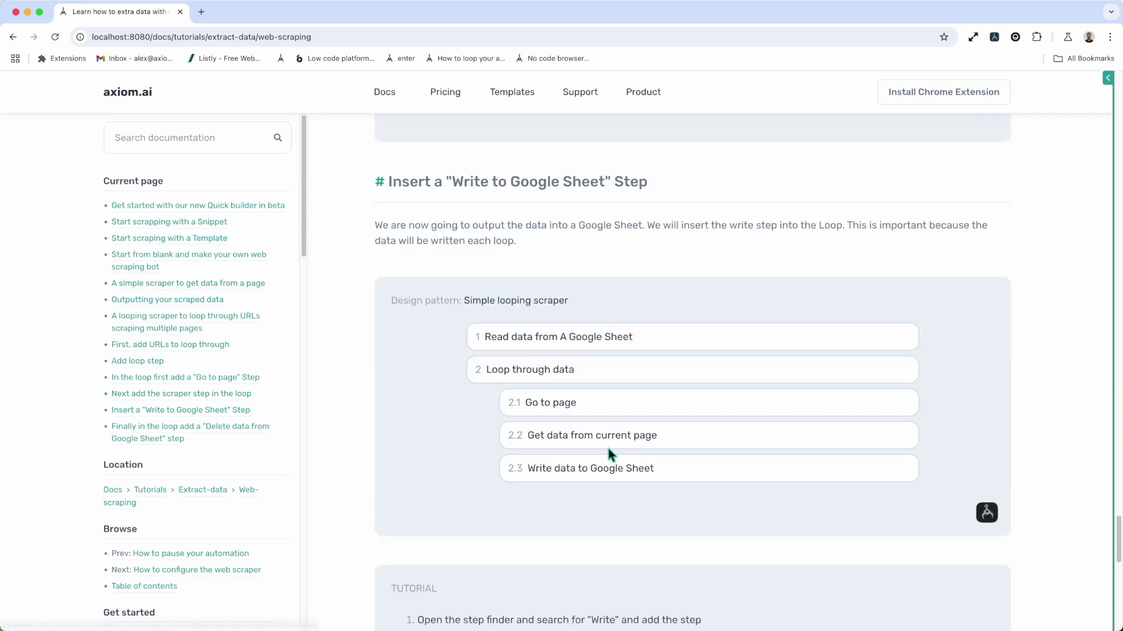
pyautogui.scroll(-9, 608, 450)
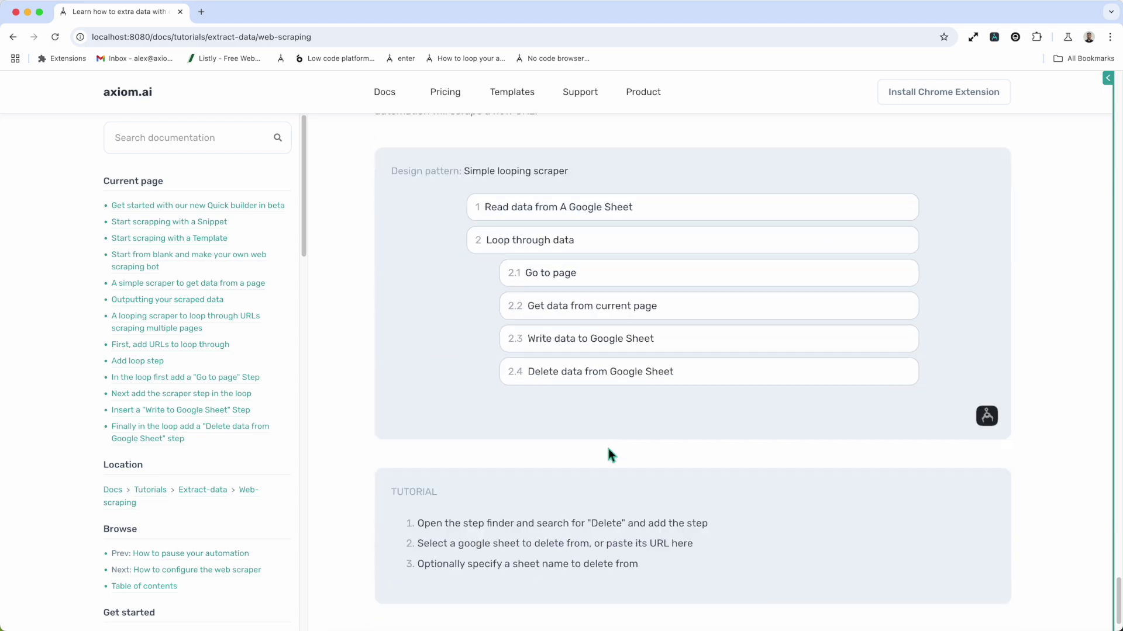
pyautogui.scroll(-1, 608, 454)
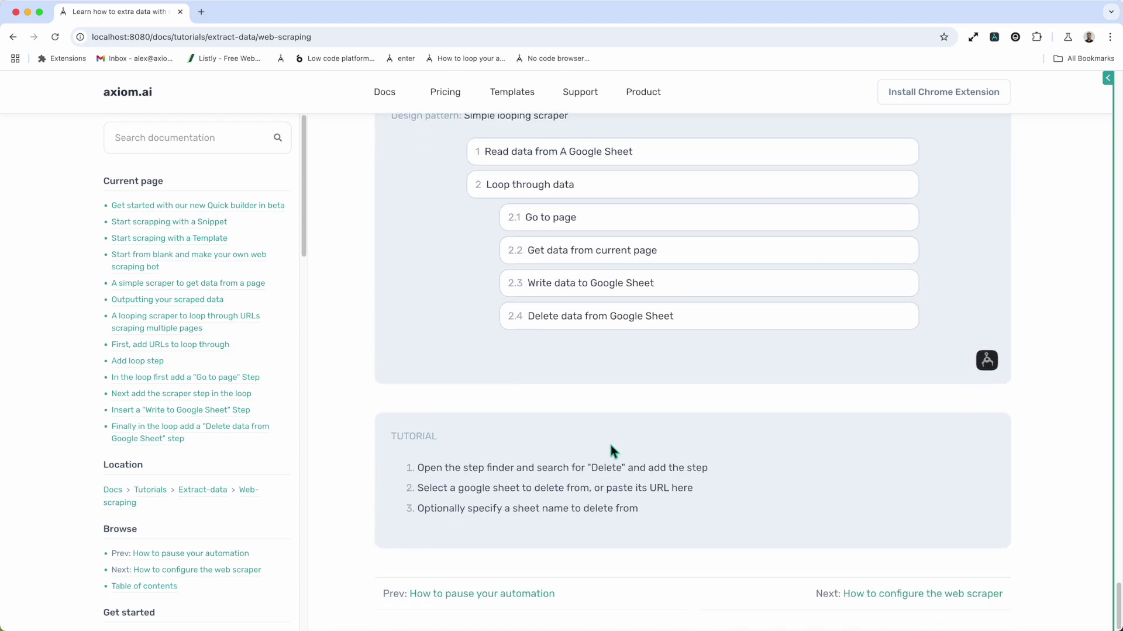
pyautogui.scroll(1, 595, 257)
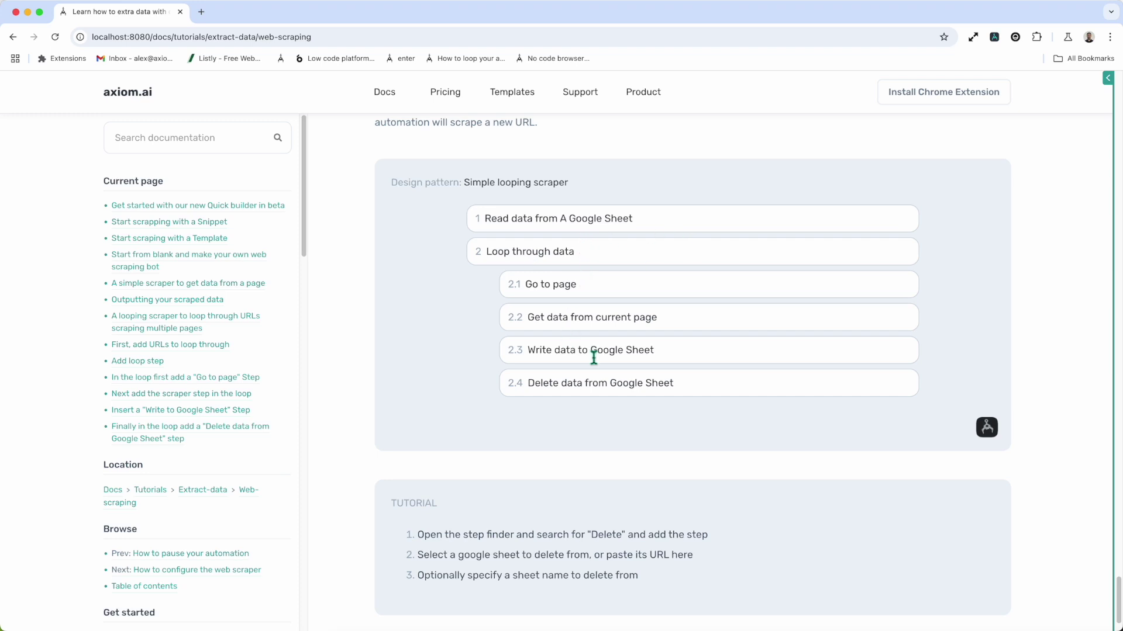
# Step: Create a new automation in the extension with "Read data from Google Sheet" as its first step
pyautogui.click(1104, 79)
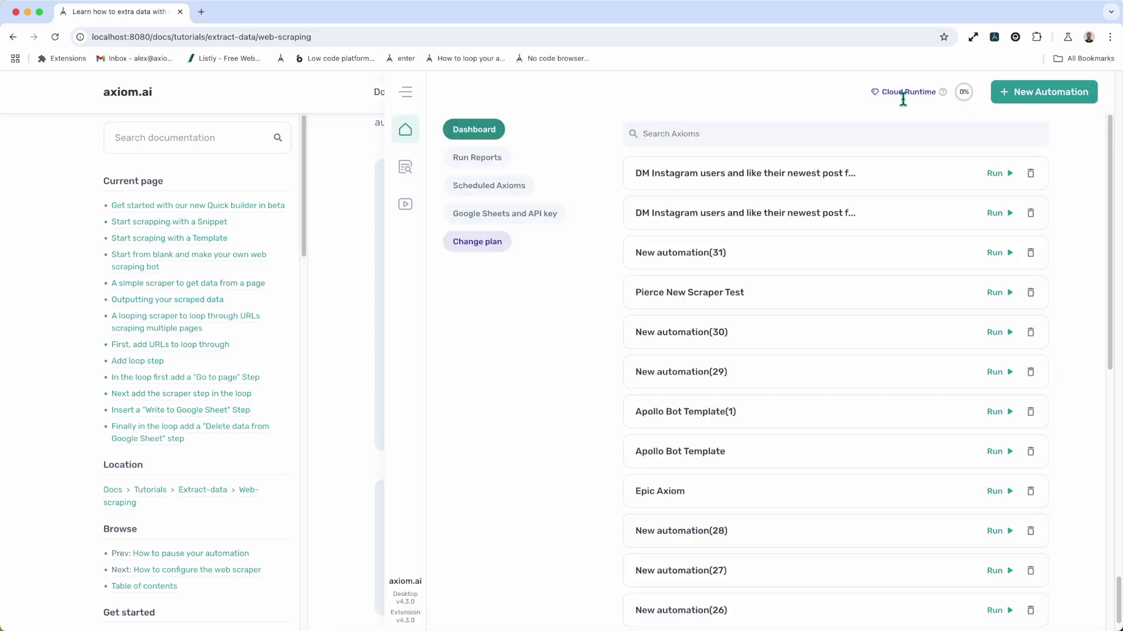
pyautogui.click(1018, 102)
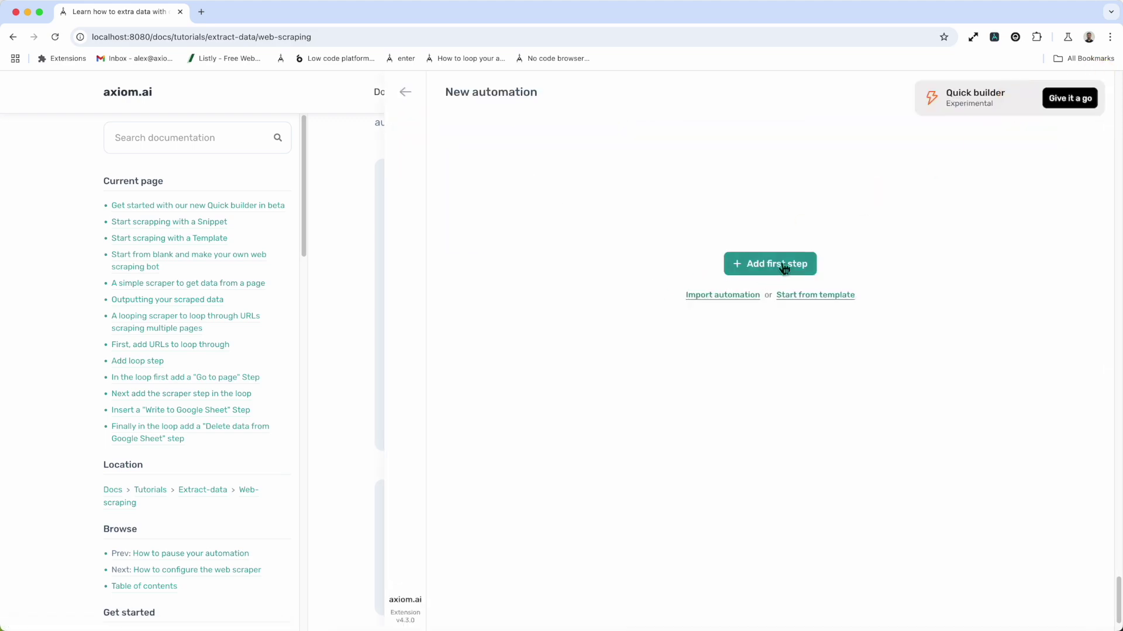
pyautogui.click(760, 264)
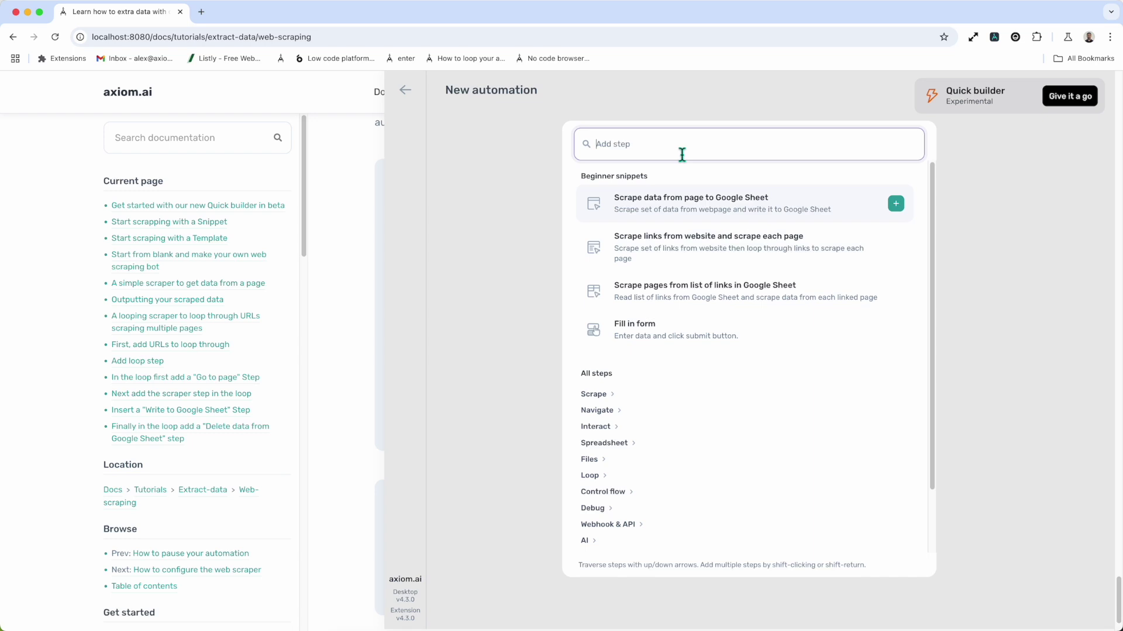
pyautogui.write('read')
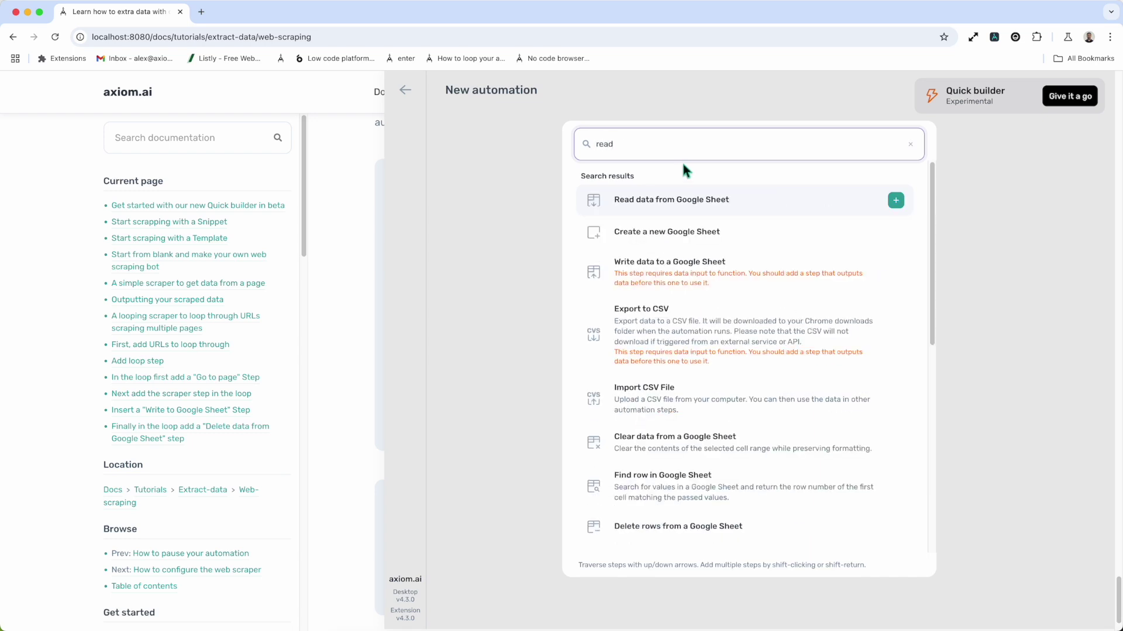
pyautogui.click(687, 209)
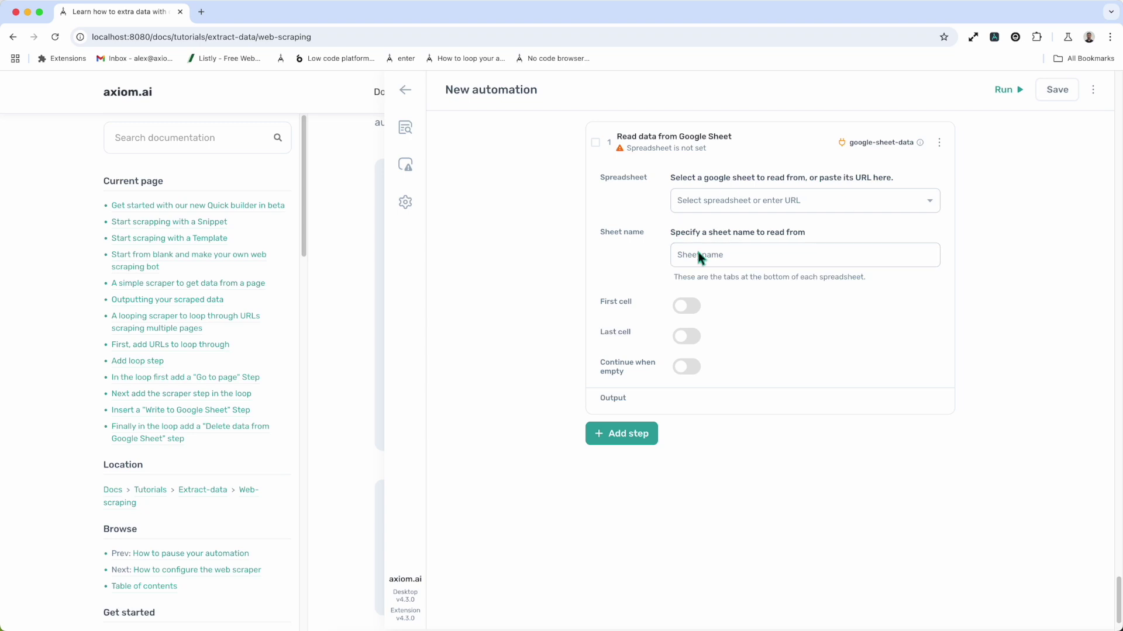
pyautogui.click(748, 148)
# Step: Add a "Loop through data" step after the Google Sheet reading step
pyautogui.click(630, 183)
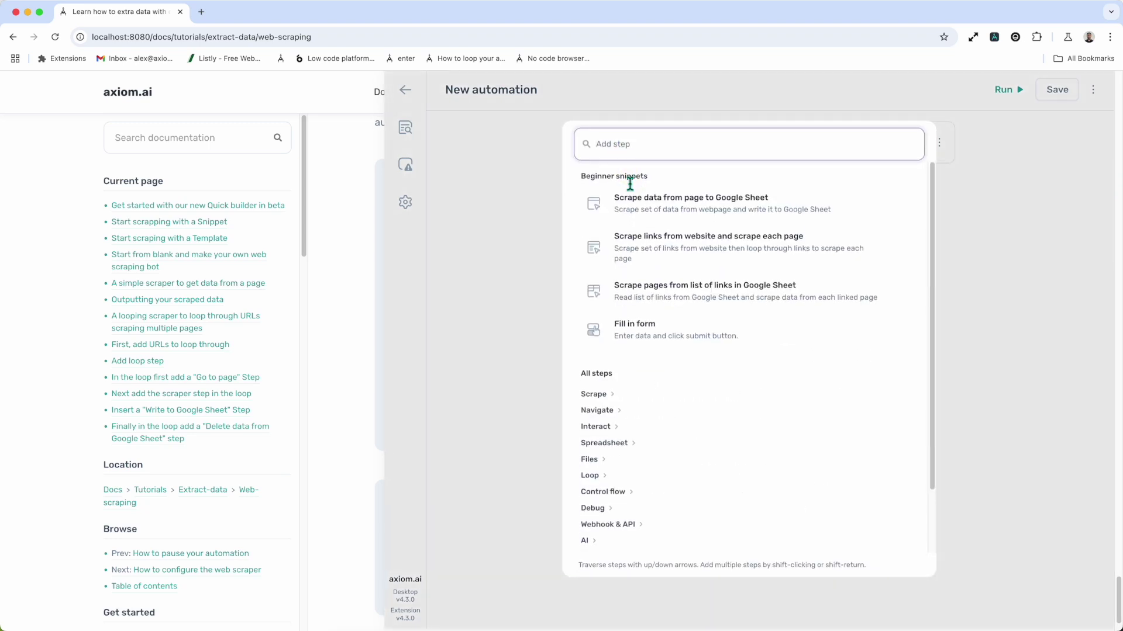
pyautogui.write('loop')
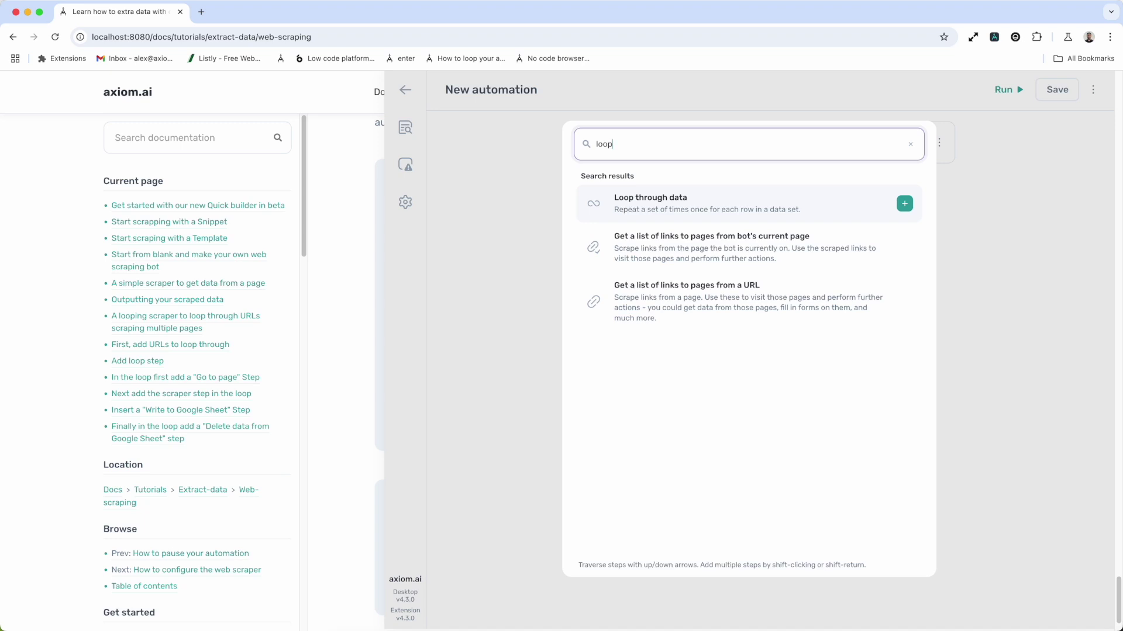
pyautogui.click(731, 216)
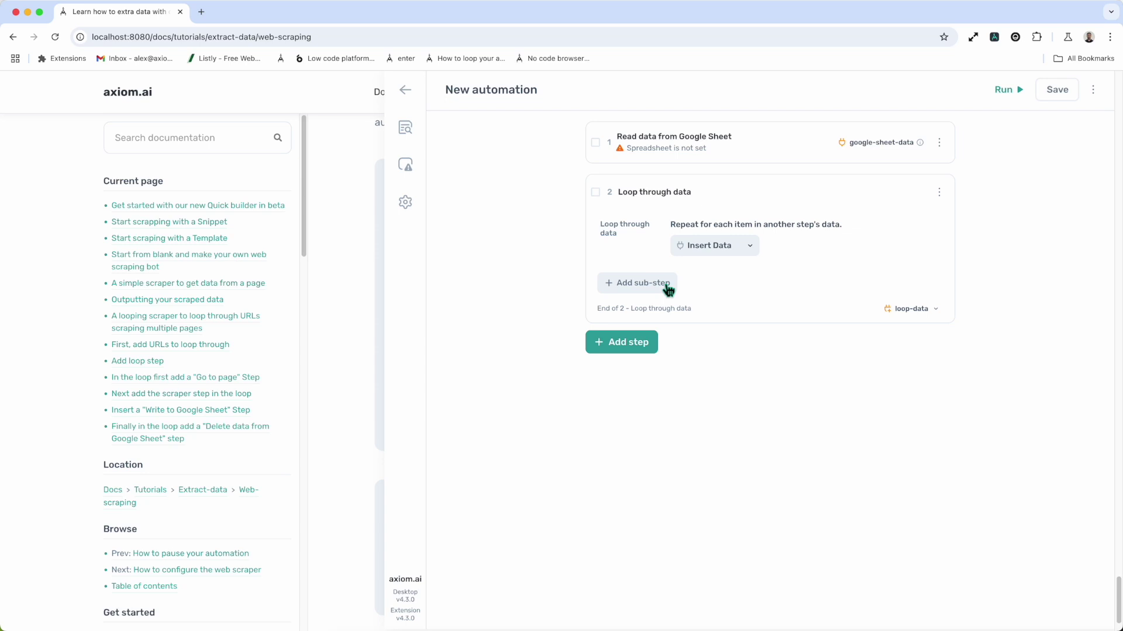
# Step: Add a "Go to page" sub-step inside the loop that takes its URL from Column A of google-sheet-data
pyautogui.click(649, 283)
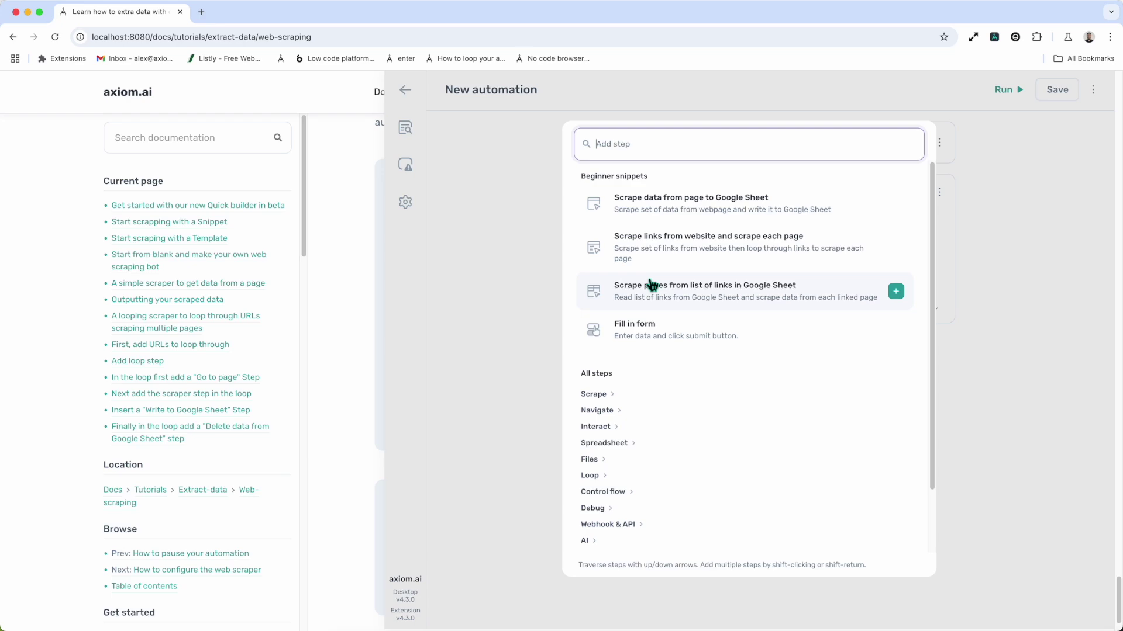
pyautogui.write('go to')
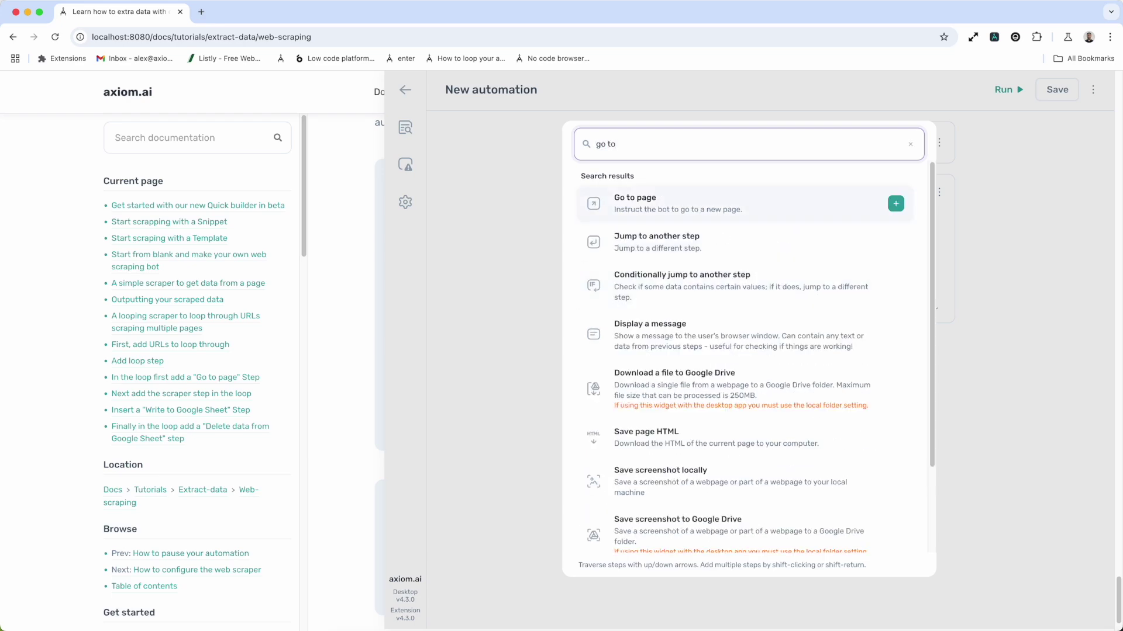
pyautogui.click(754, 221)
pyautogui.click(742, 391)
pyautogui.hotkey('ctrl', 'a')
pyautogui.press('BackSpace')
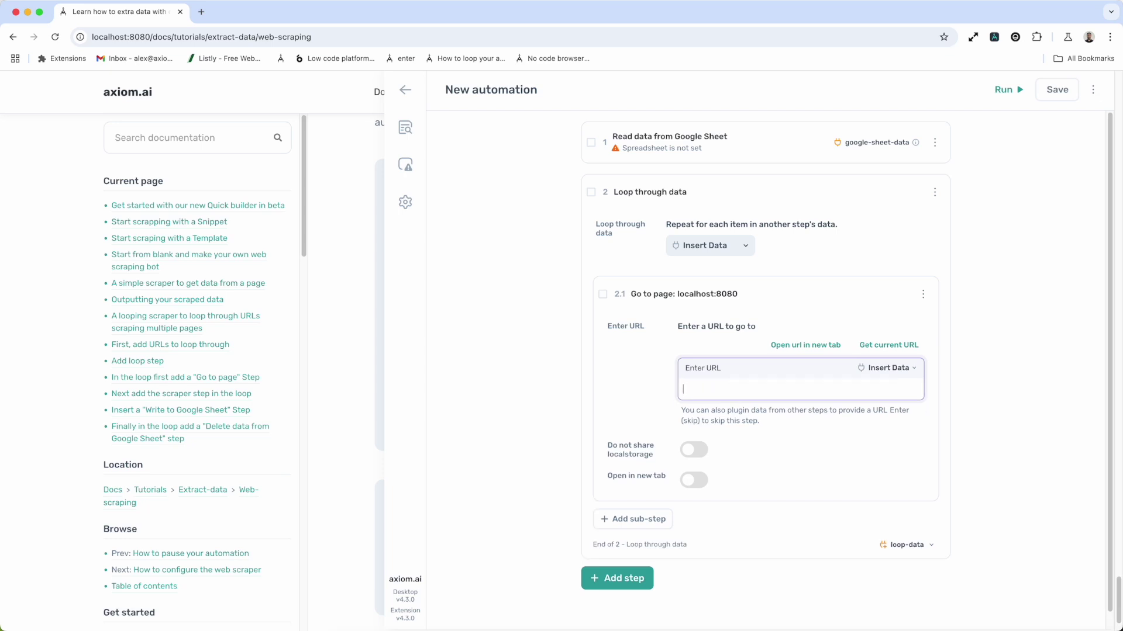
pyautogui.click(874, 374)
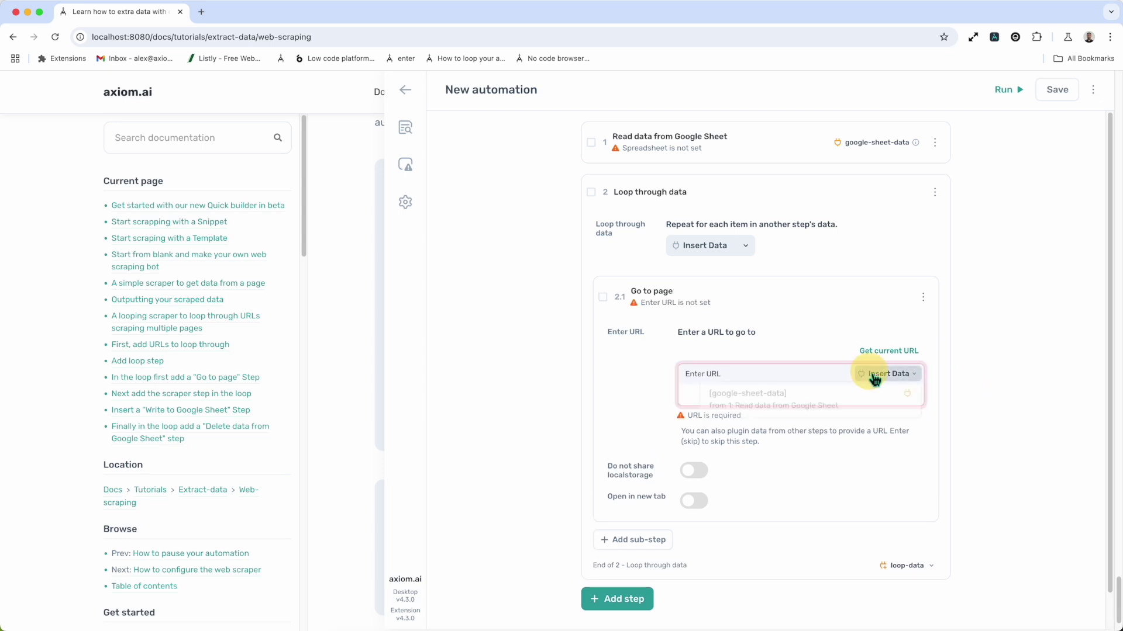
pyautogui.click(823, 402)
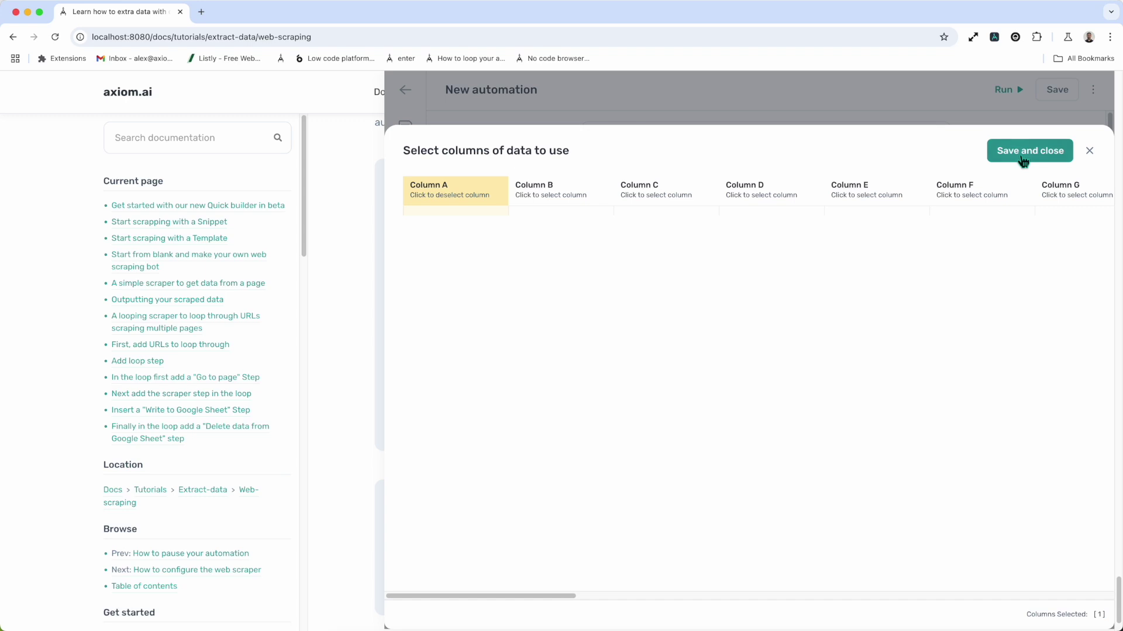
pyautogui.click(1023, 156)
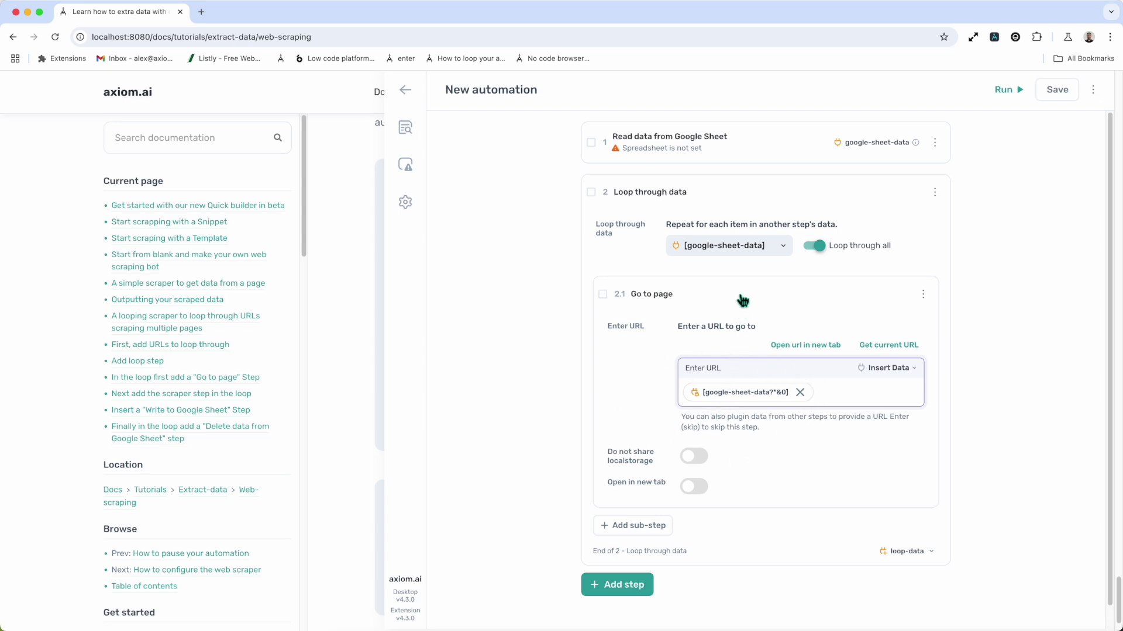
# Step: Add a "Get data from bot's current page" sub-step to the loop and review its scraping settings
pyautogui.click(654, 524)
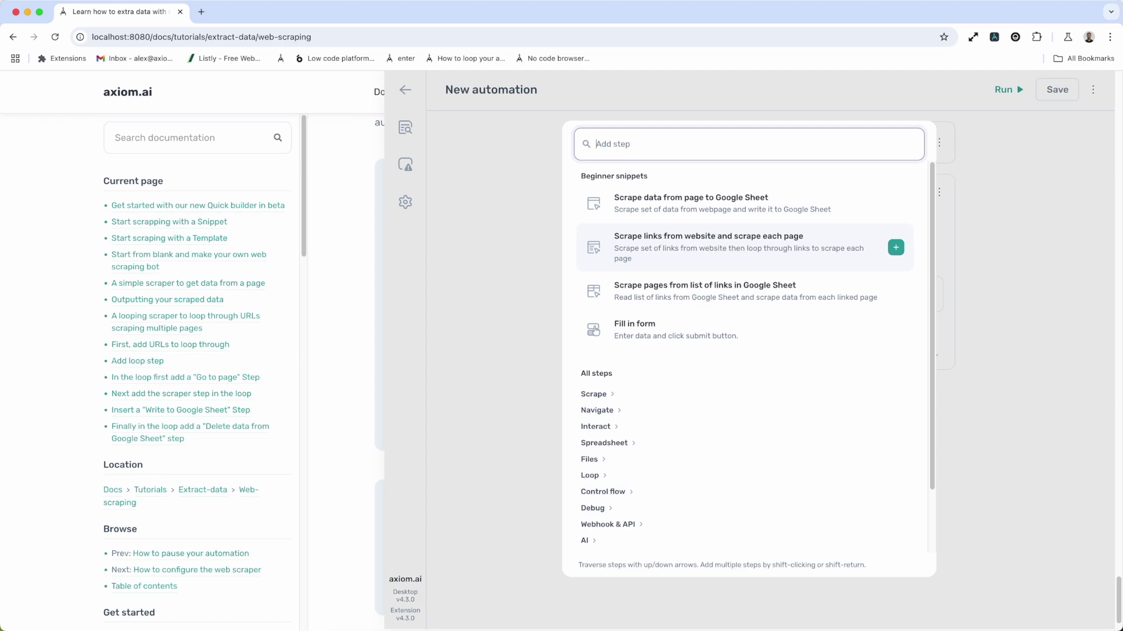
pyautogui.write('get')
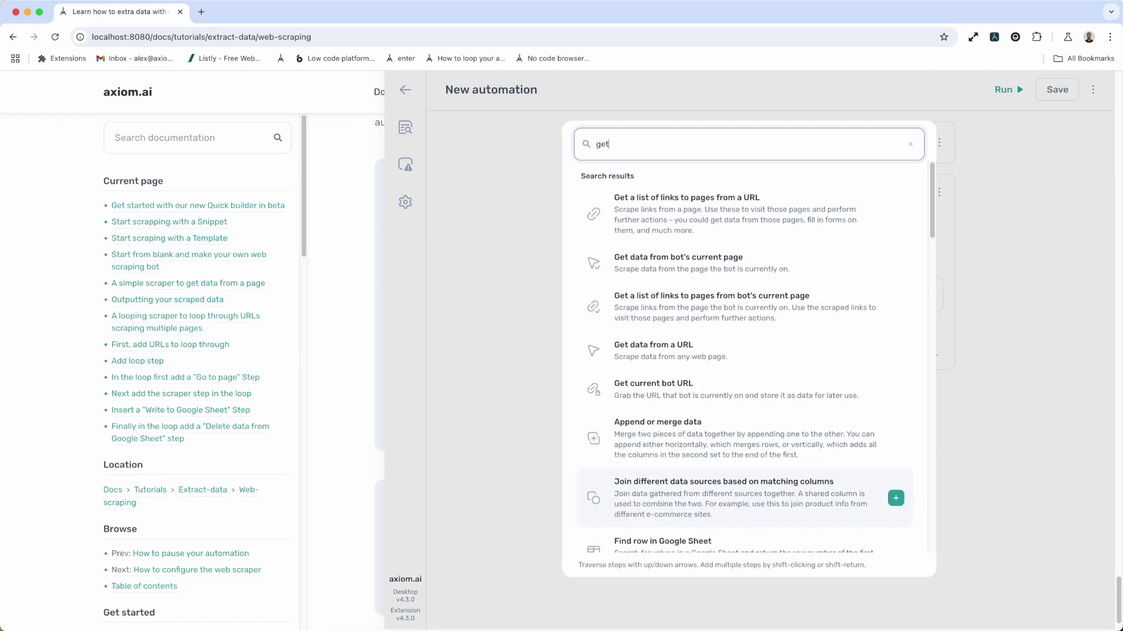
pyautogui.click(659, 282)
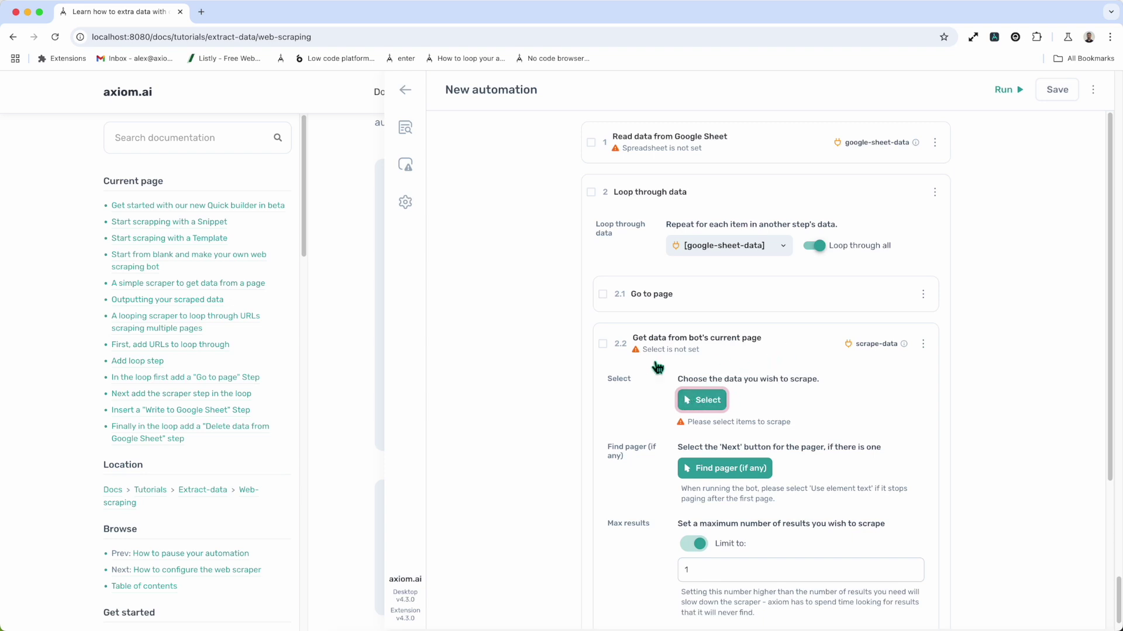
pyautogui.click(798, 352)
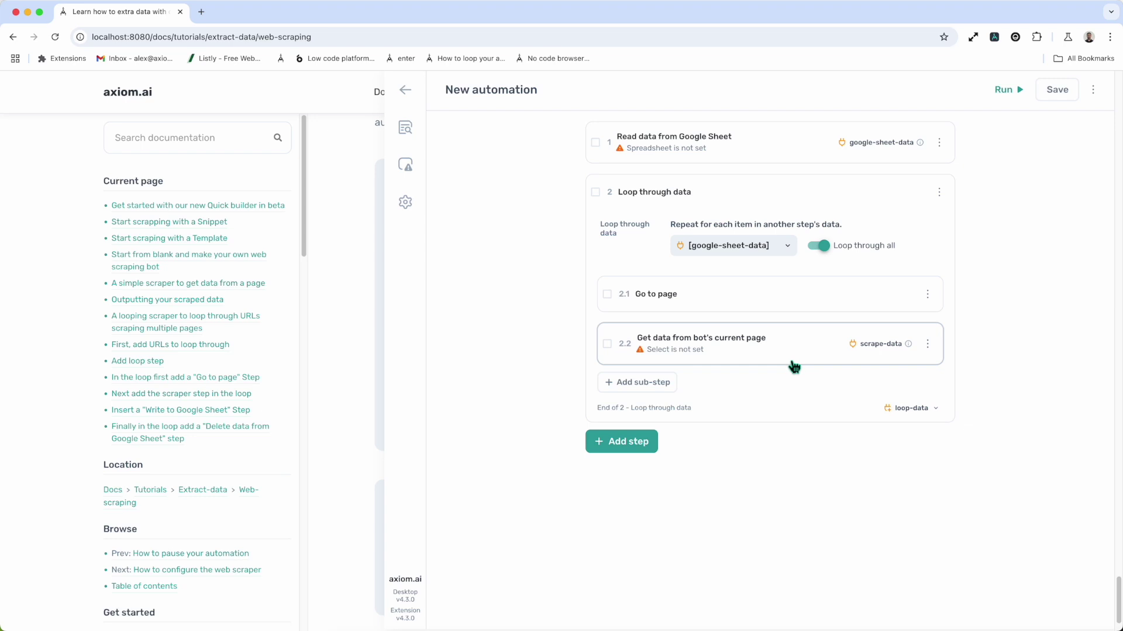
pyautogui.click(796, 368)
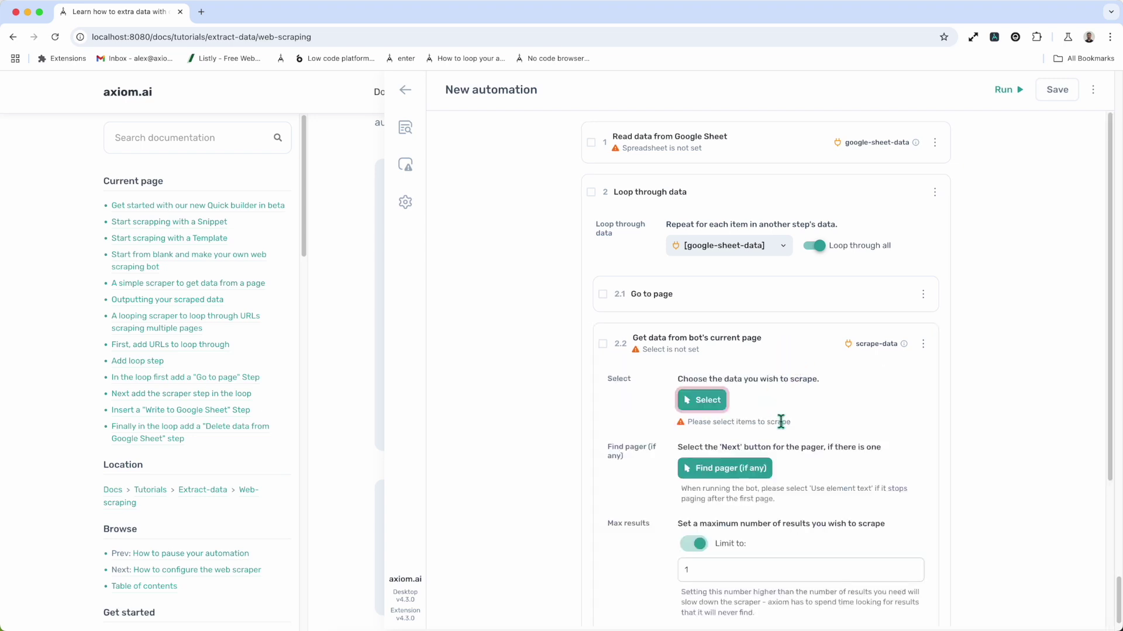
pyautogui.scroll(-2, 778, 419)
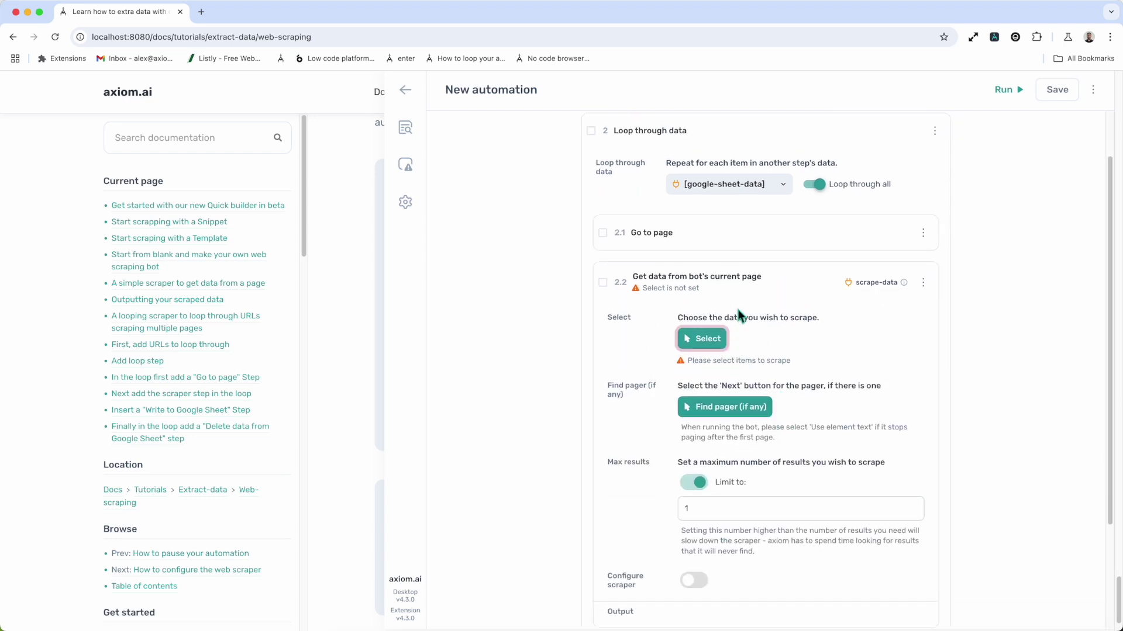
pyautogui.click(778, 282)
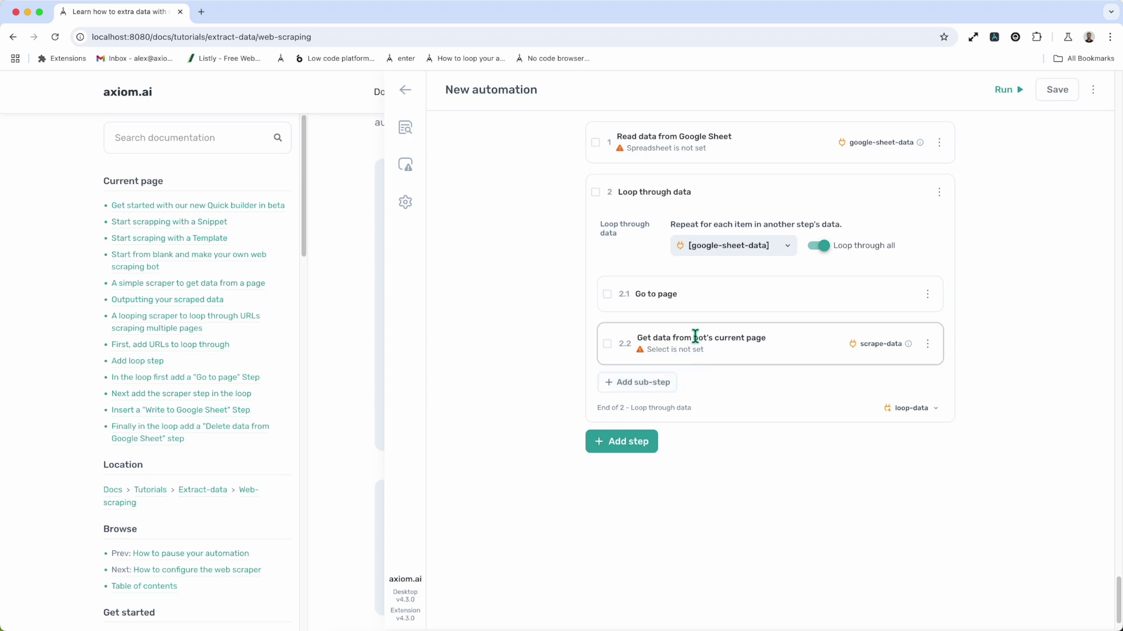
# Step: Add a "Write data to a Google Sheet" sub-step to the loop that writes all columns of scrape-data
pyautogui.click(652, 385)
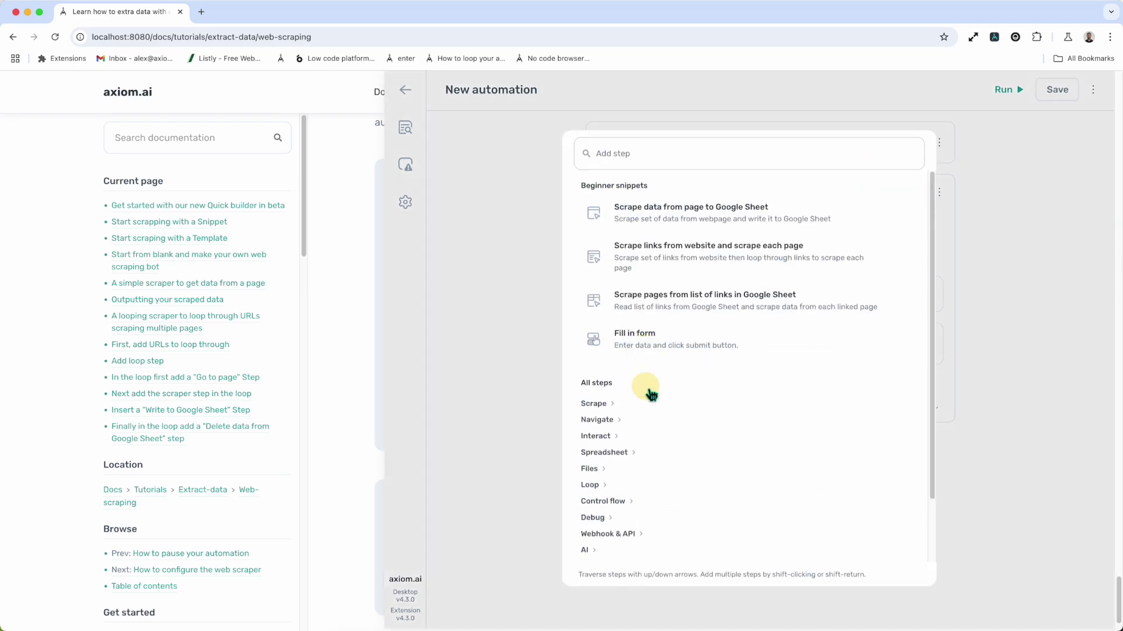
pyautogui.write('write')
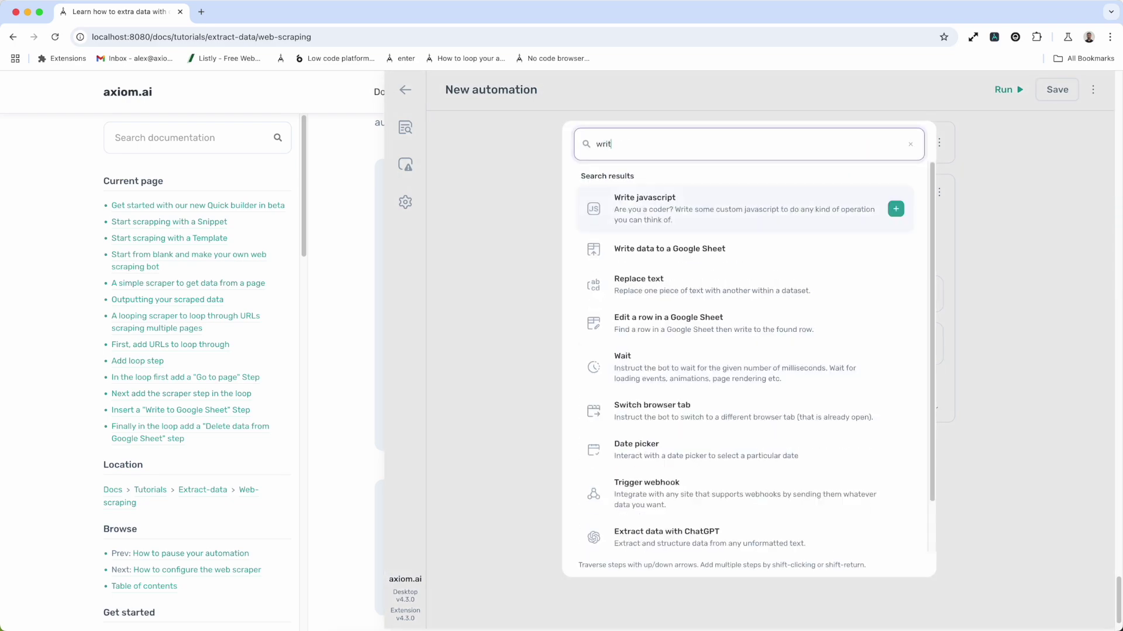
pyautogui.click(672, 262)
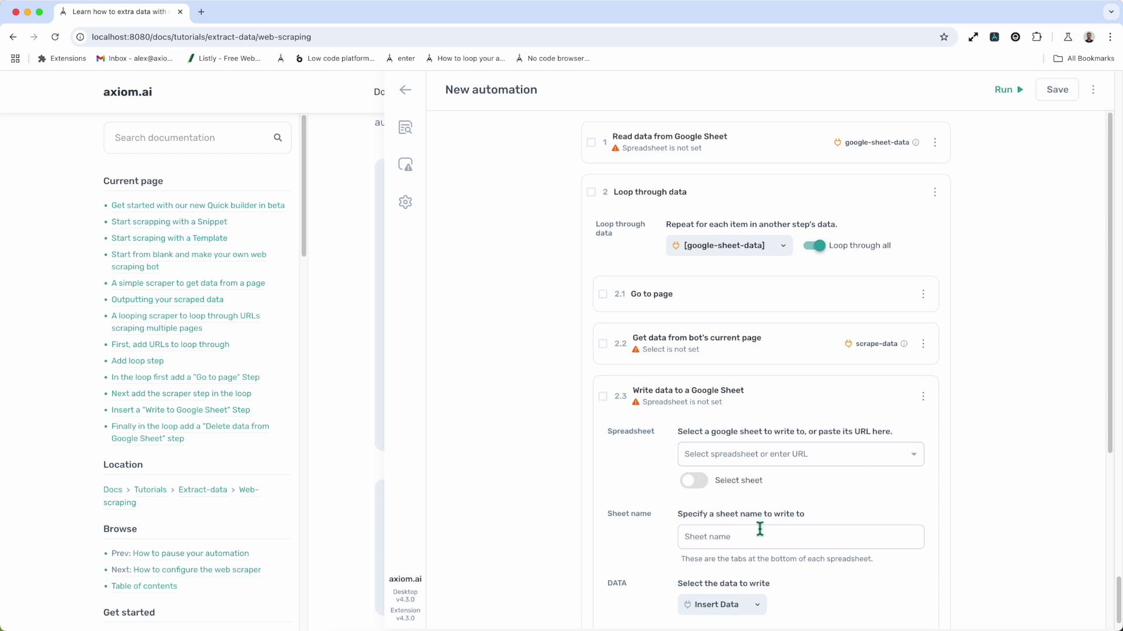
pyautogui.scroll(-3, 761, 529)
pyautogui.click(737, 445)
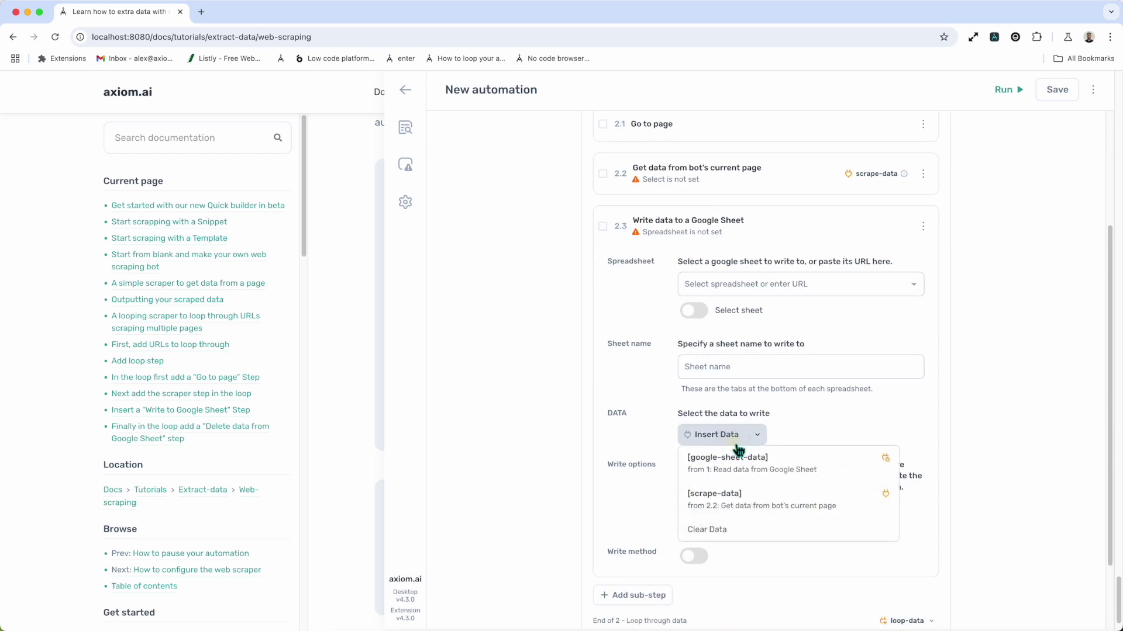
pyautogui.click(746, 514)
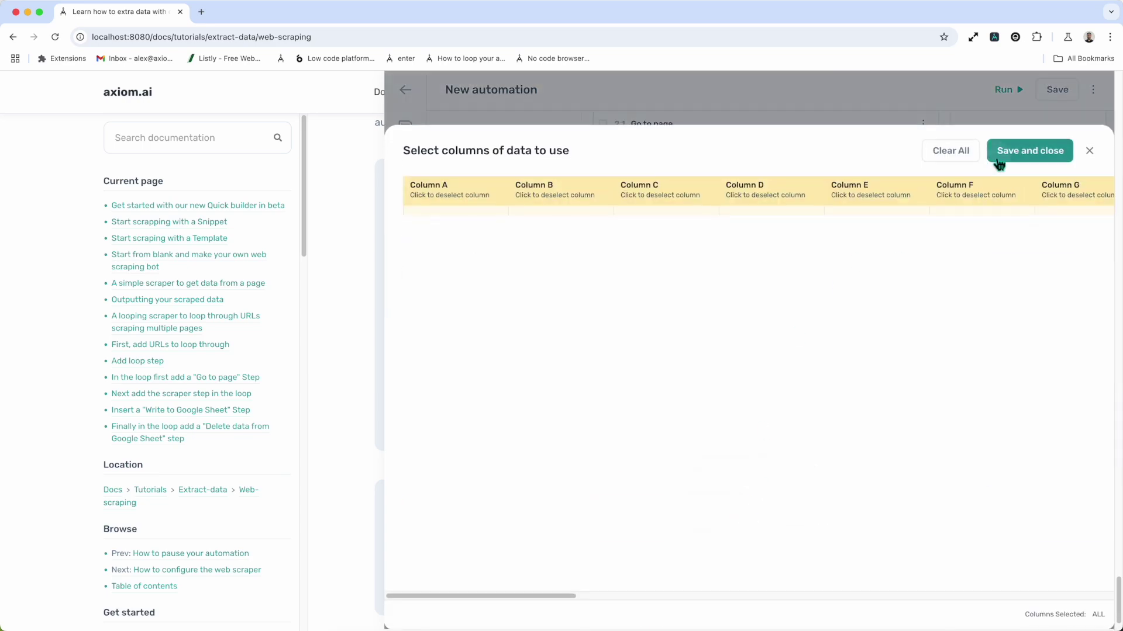
pyautogui.click(1028, 151)
pyautogui.click(785, 221)
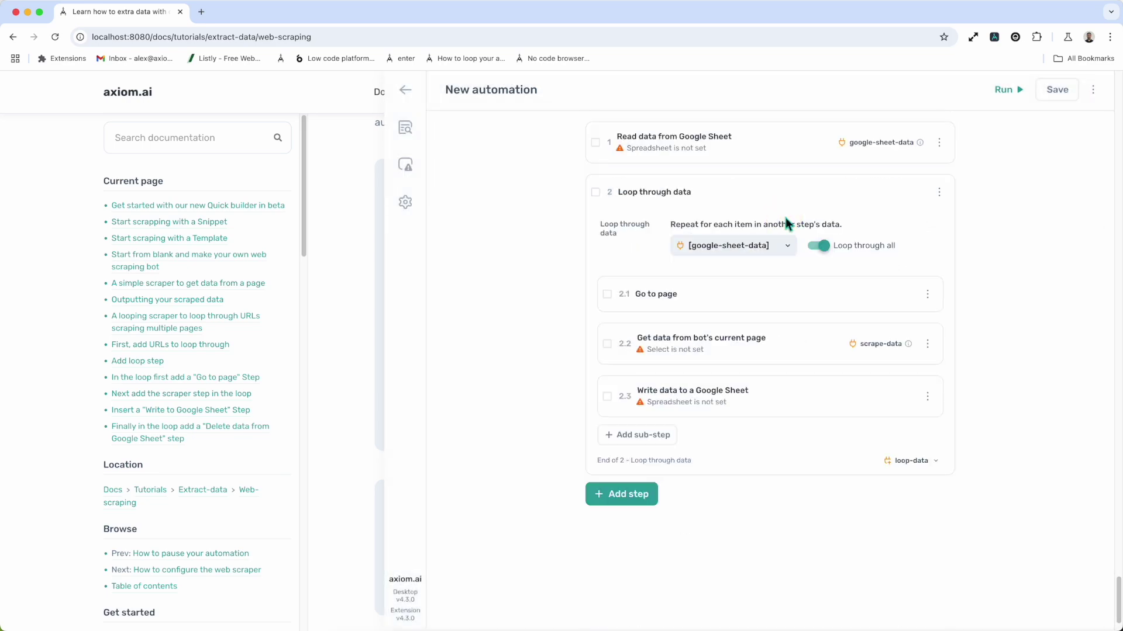
# Step: Add a "Delete rows from a Google Sheet" sub-step at the end of the loop, with 1 as the first and last row to delete
pyautogui.click(673, 436)
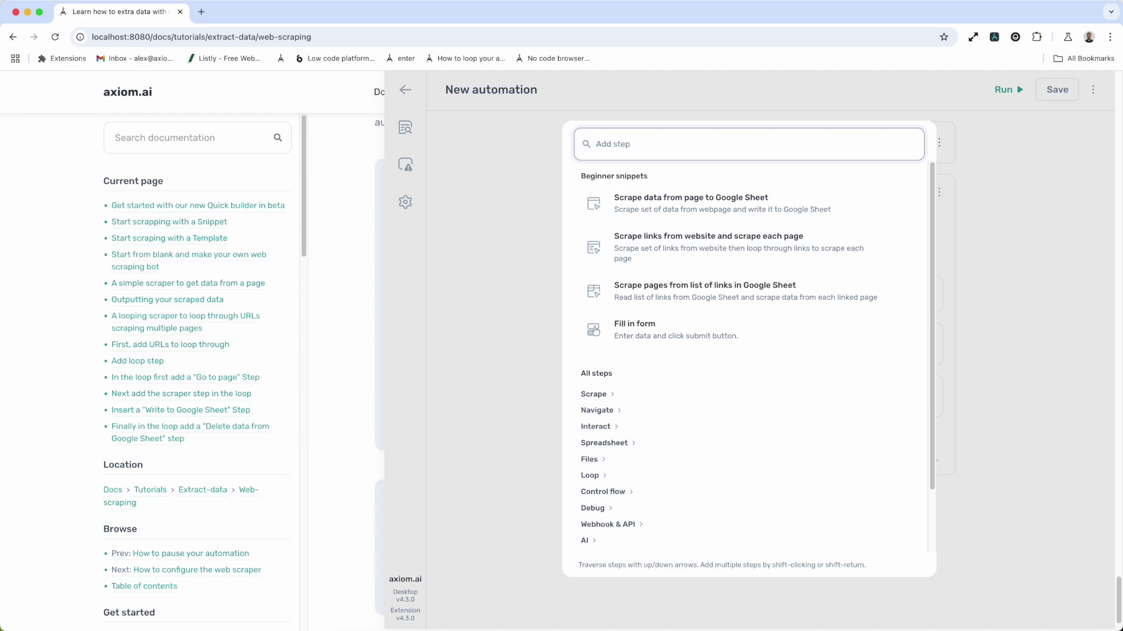
pyautogui.write('delete')
pyautogui.click(758, 211)
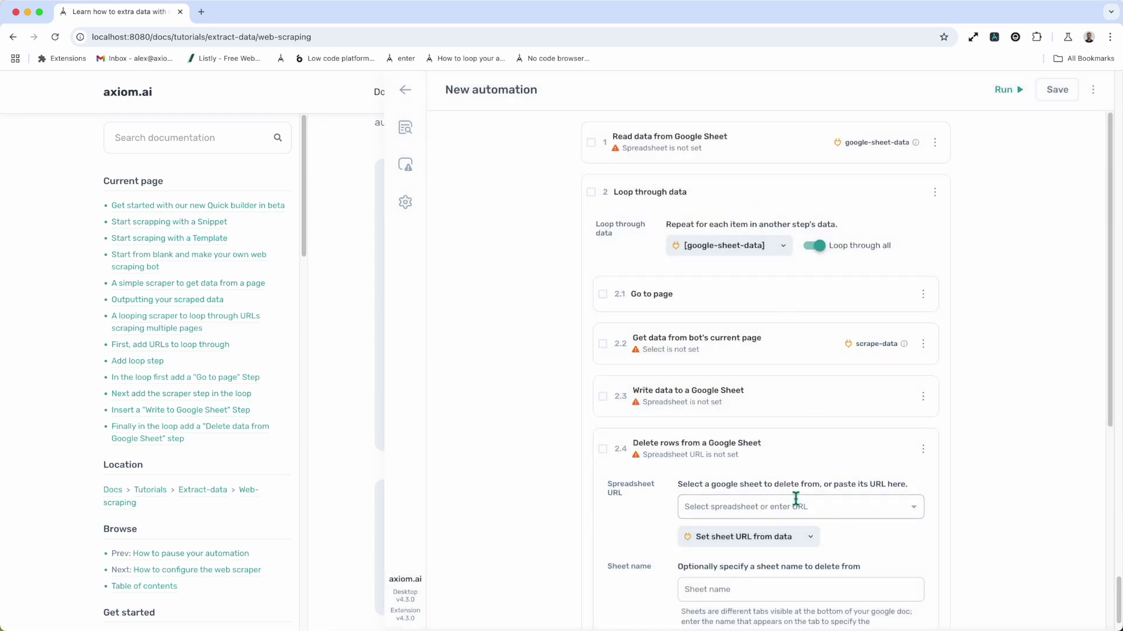
pyautogui.scroll(-5, 747, 522)
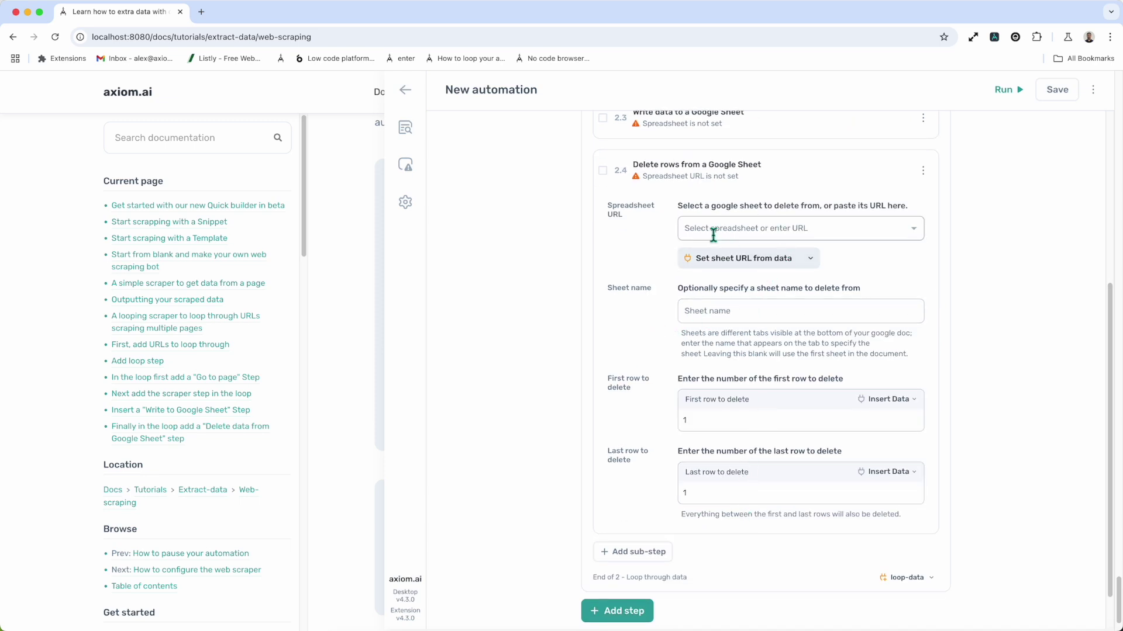
pyautogui.write('1')
pyautogui.scroll(2, 712, 495)
pyautogui.click(805, 240)
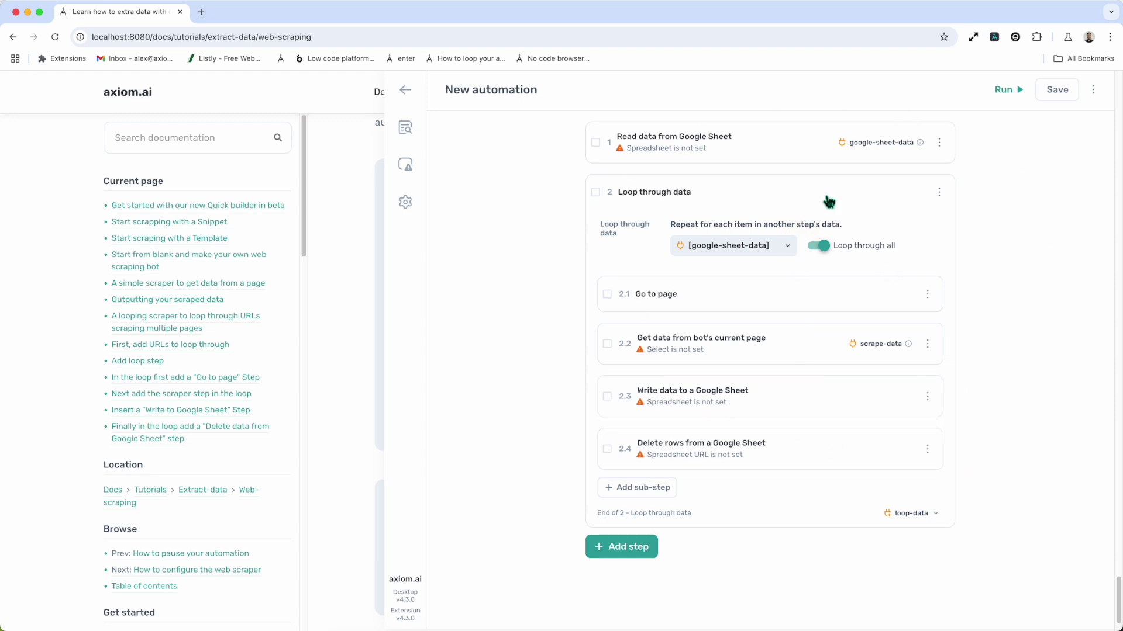